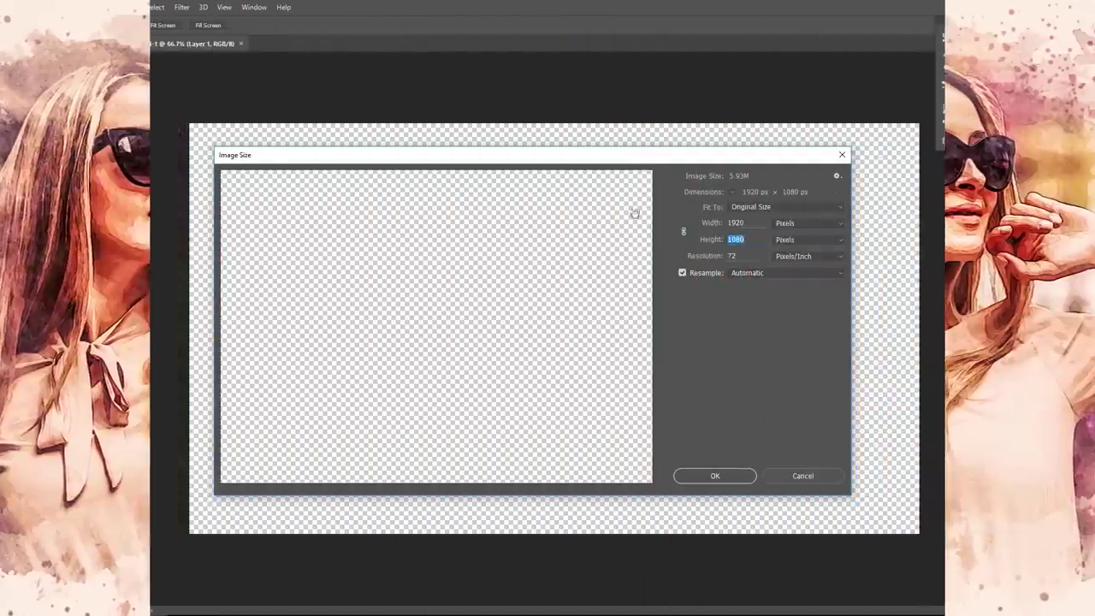
# Step: Keep the 1920 × 1080 px, 72 ppi canvas and fill Layer 1 with white
pyautogui.click(741, 255)
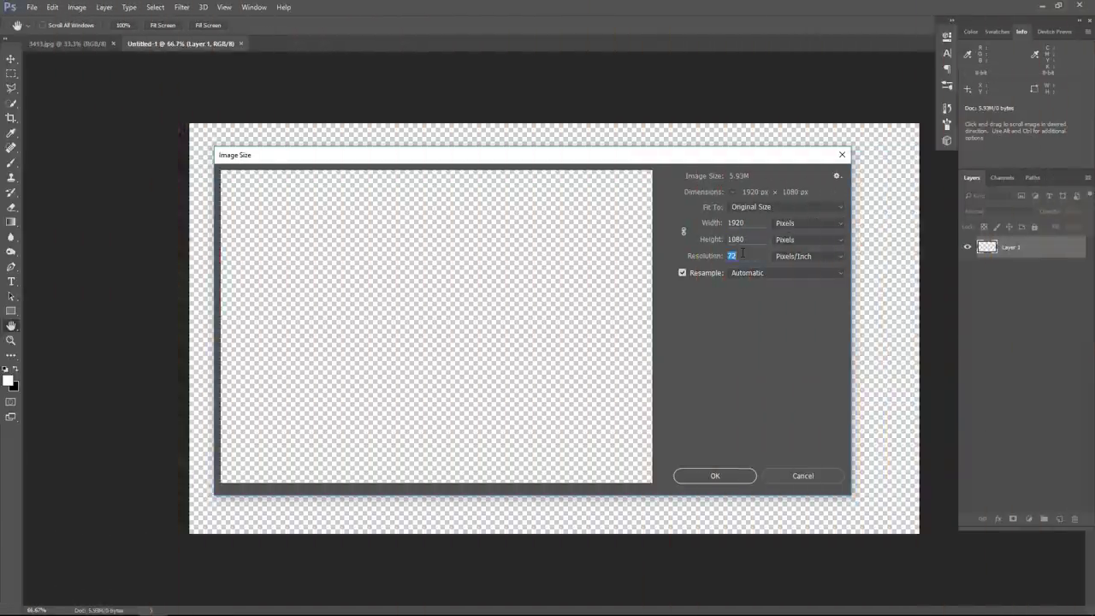
pyautogui.click(732, 475)
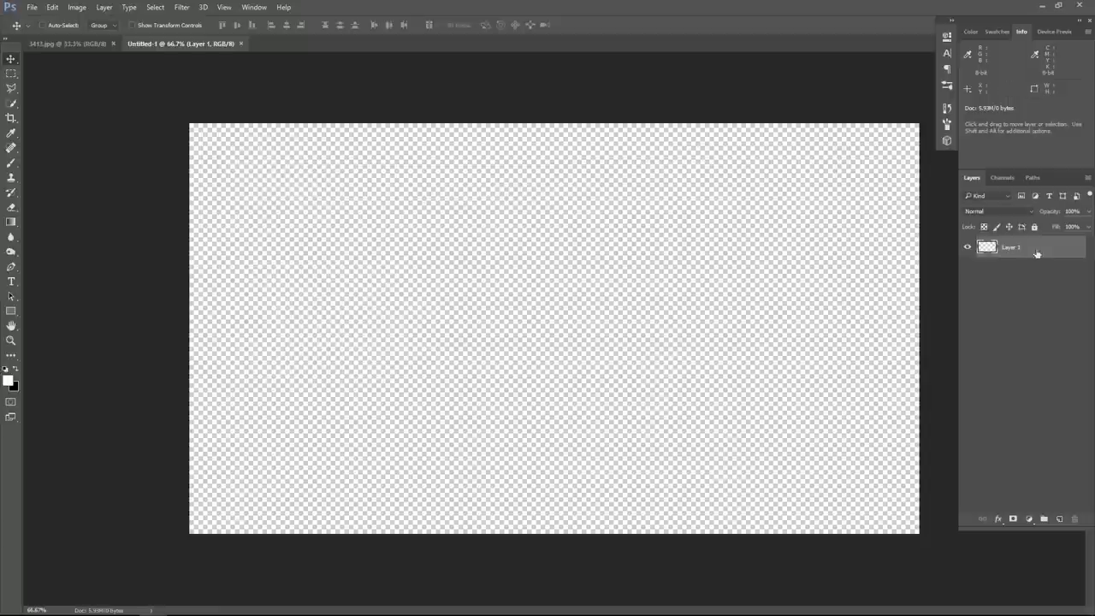
pyautogui.click(9, 382)
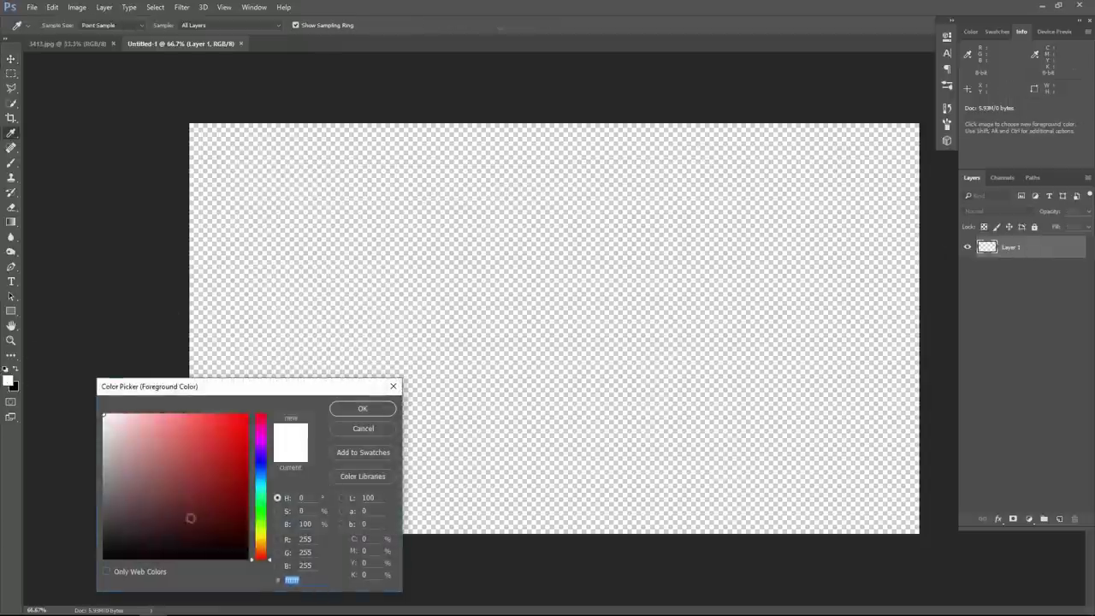
pyautogui.click(378, 414)
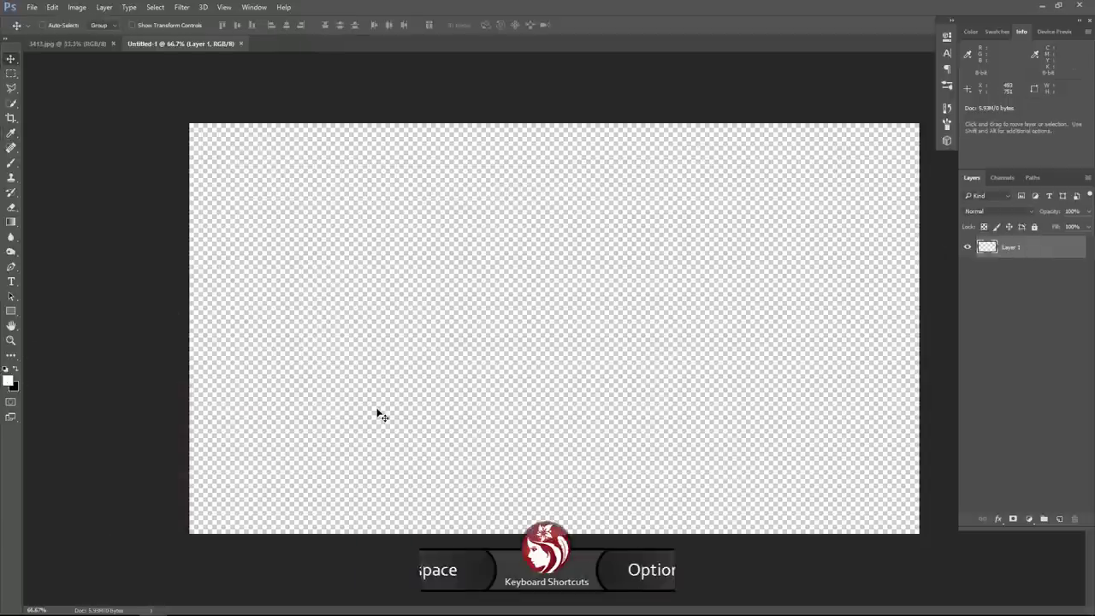
pyautogui.hotkey('alt', 'BackSpace')
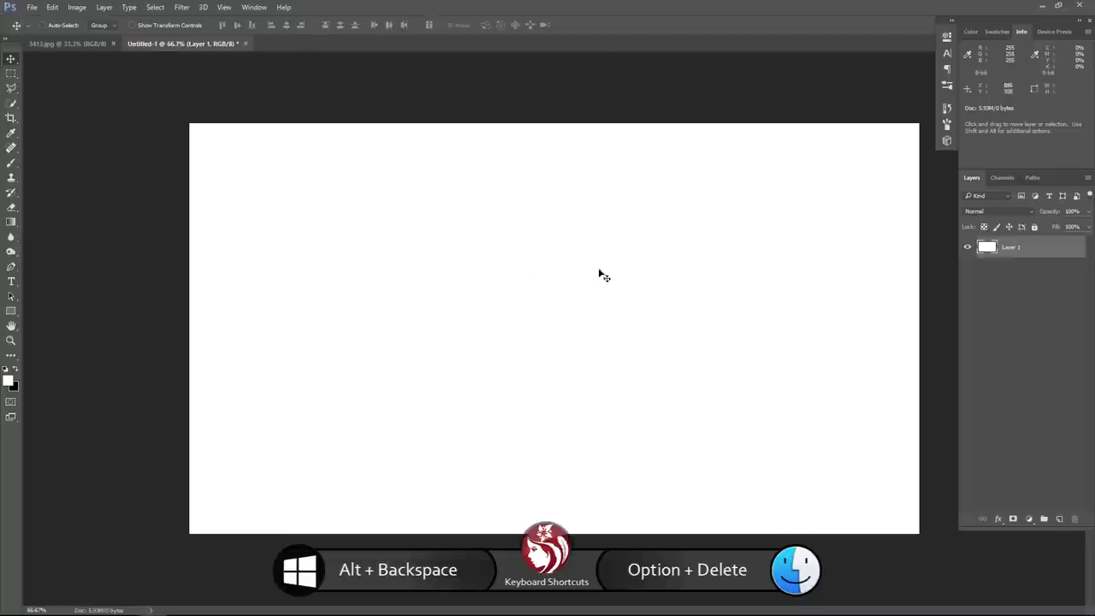
# Step: Add a Gradient fill layer whose left colour stop is a warm off-white
pyautogui.click(1030, 520)
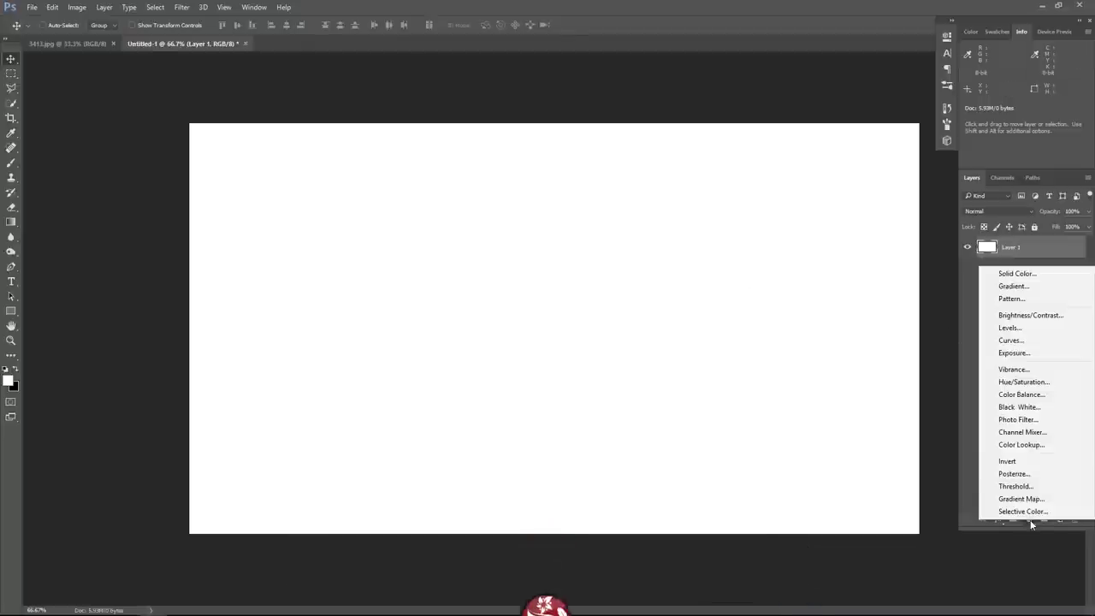
pyautogui.click(1035, 286)
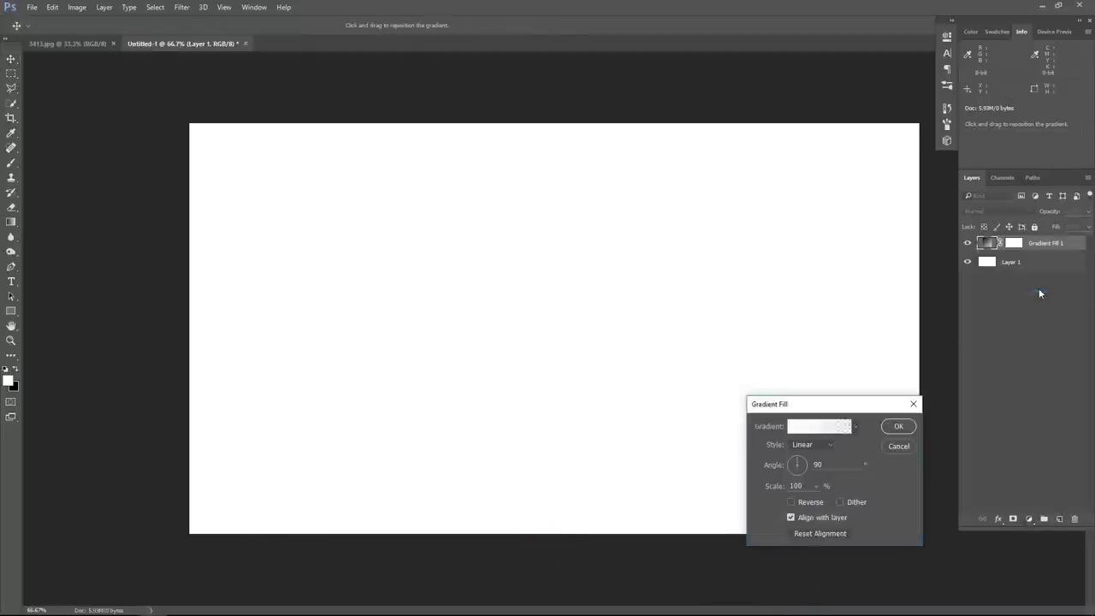
pyautogui.click(796, 427)
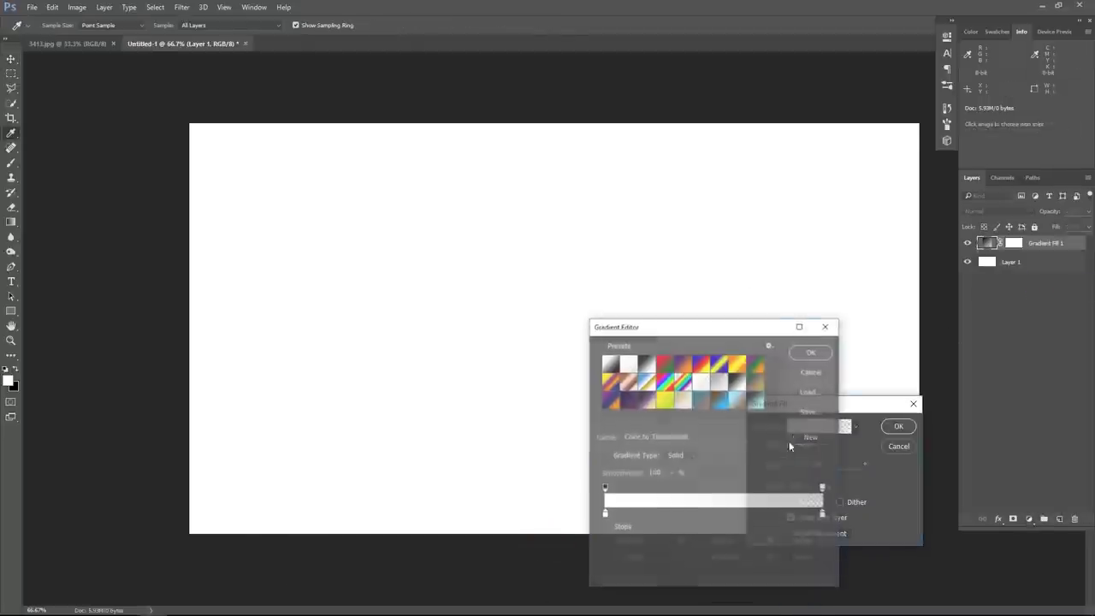
pyautogui.click(604, 515)
pyautogui.click(655, 558)
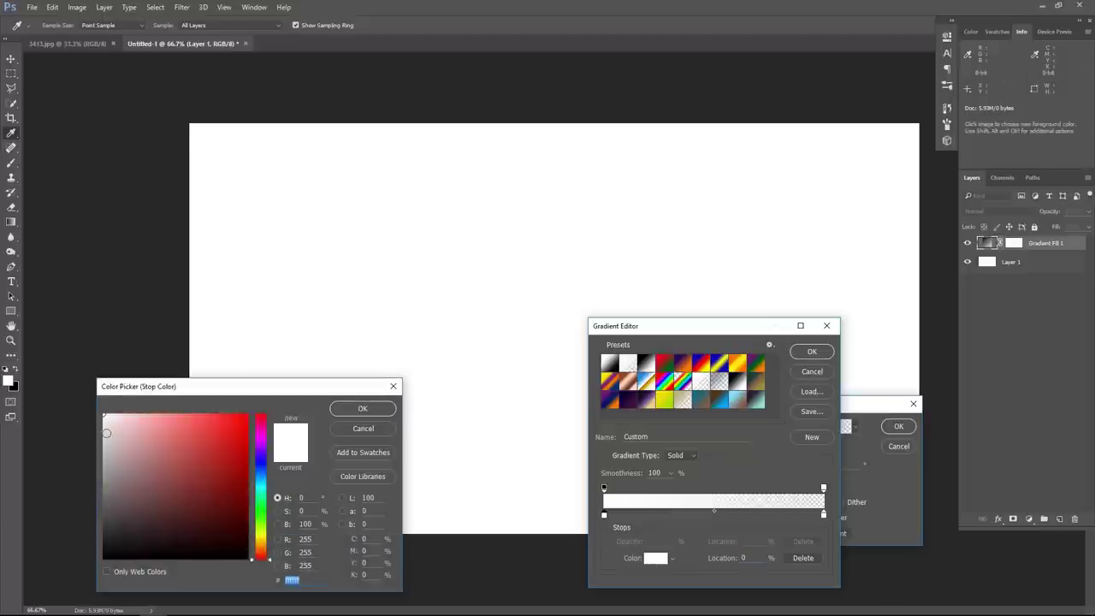
pyautogui.moveTo(264, 550); pyautogui.dragTo(263, 545)
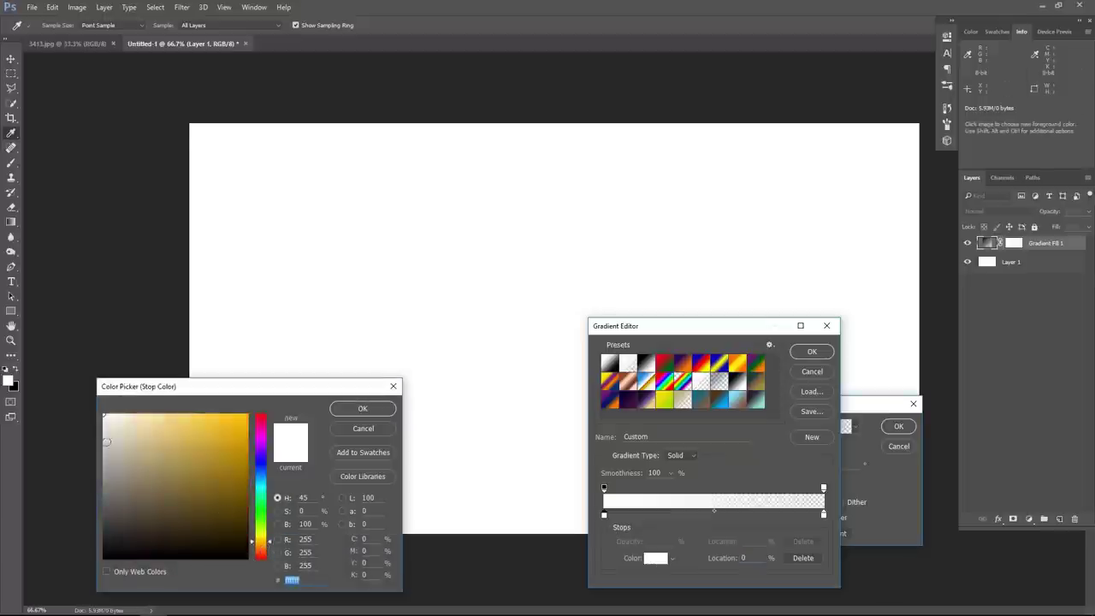
pyautogui.click(111, 424)
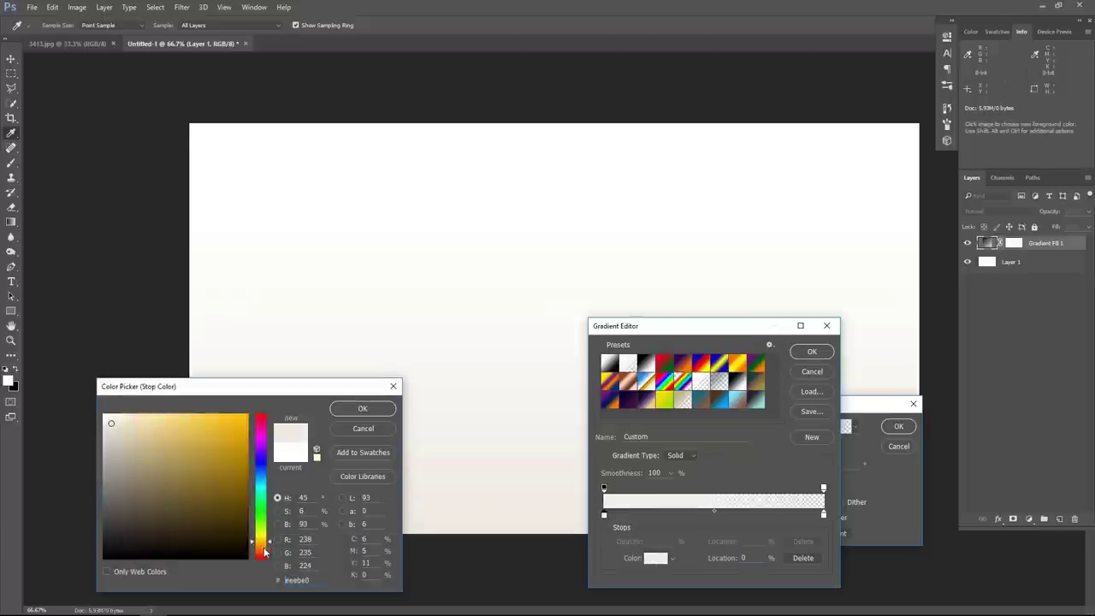
pyautogui.click(262, 549)
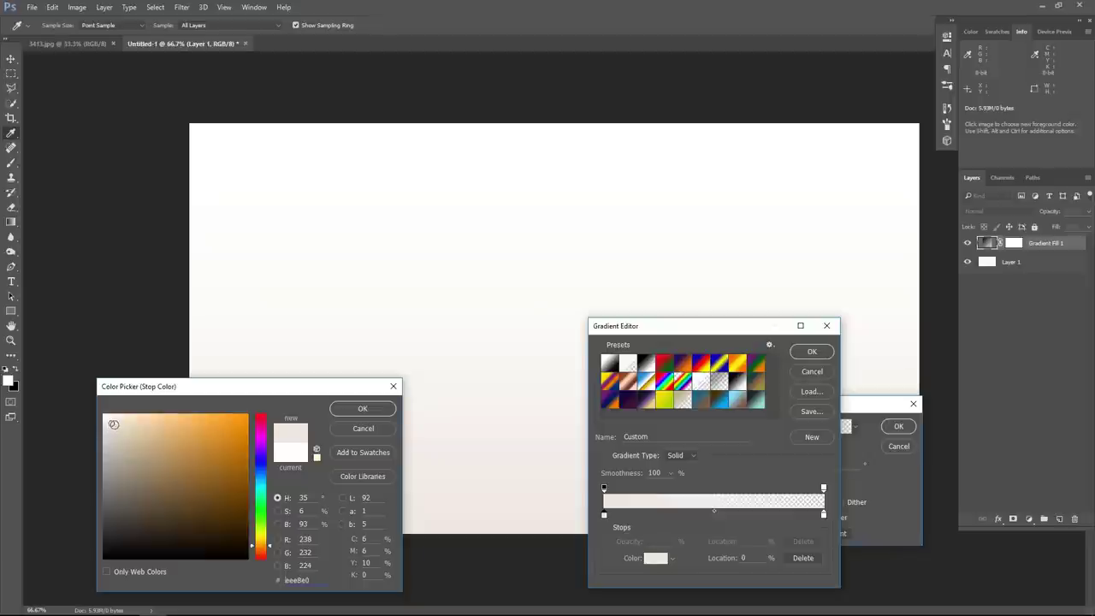
pyautogui.click(114, 424)
pyautogui.click(362, 408)
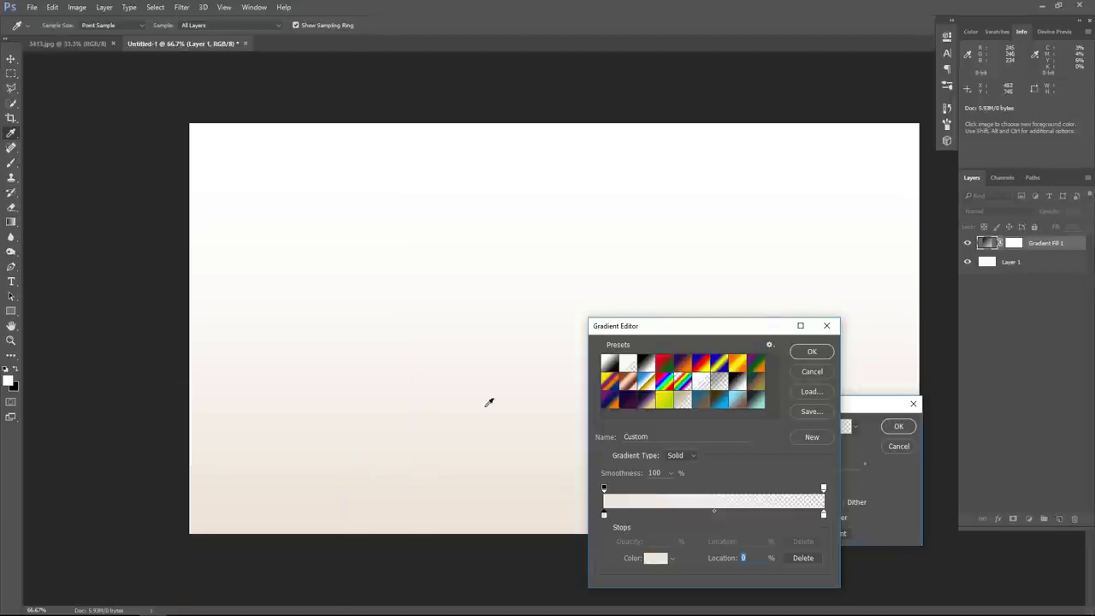
pyautogui.click(816, 353)
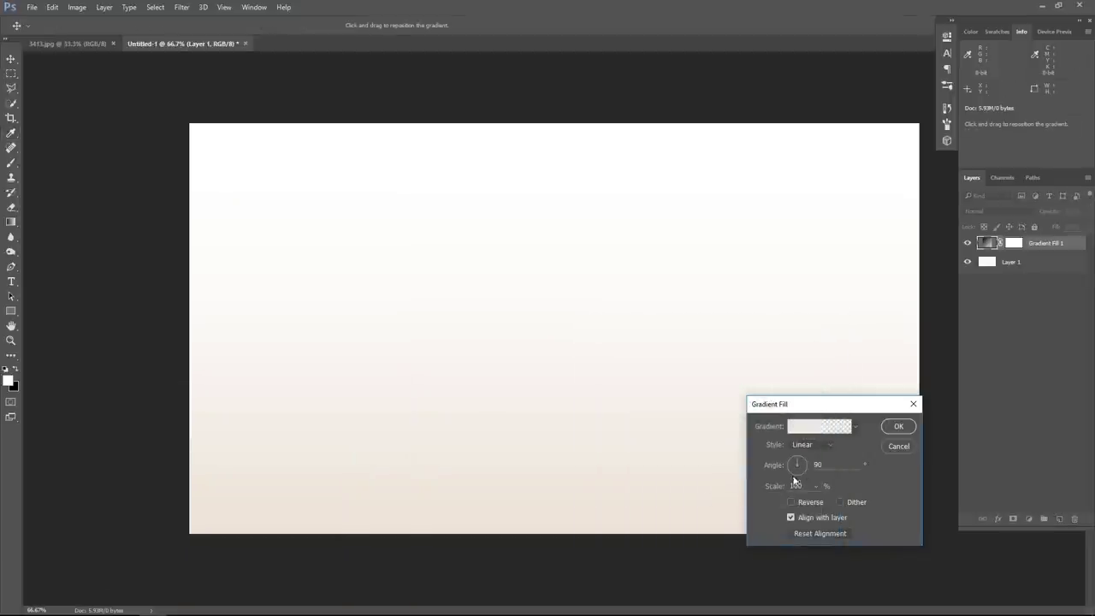
# Step: Make the gradient radial at 90° and 407% scale, then hide it to compare
pyautogui.click(820, 447)
pyautogui.click(809, 455)
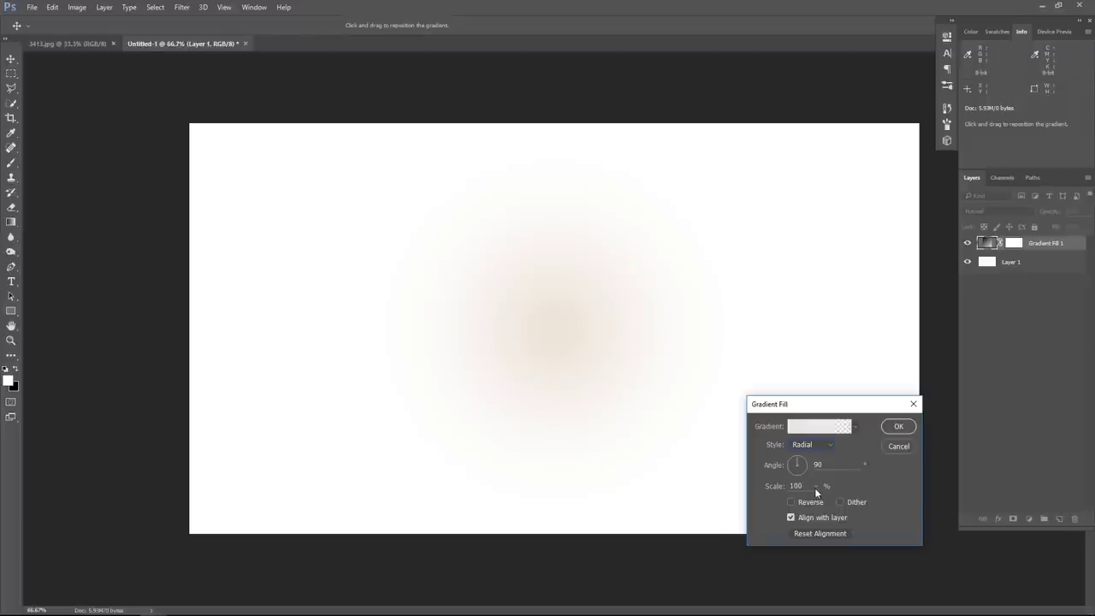
pyautogui.moveTo(814, 503); pyautogui.dragTo(832, 507)
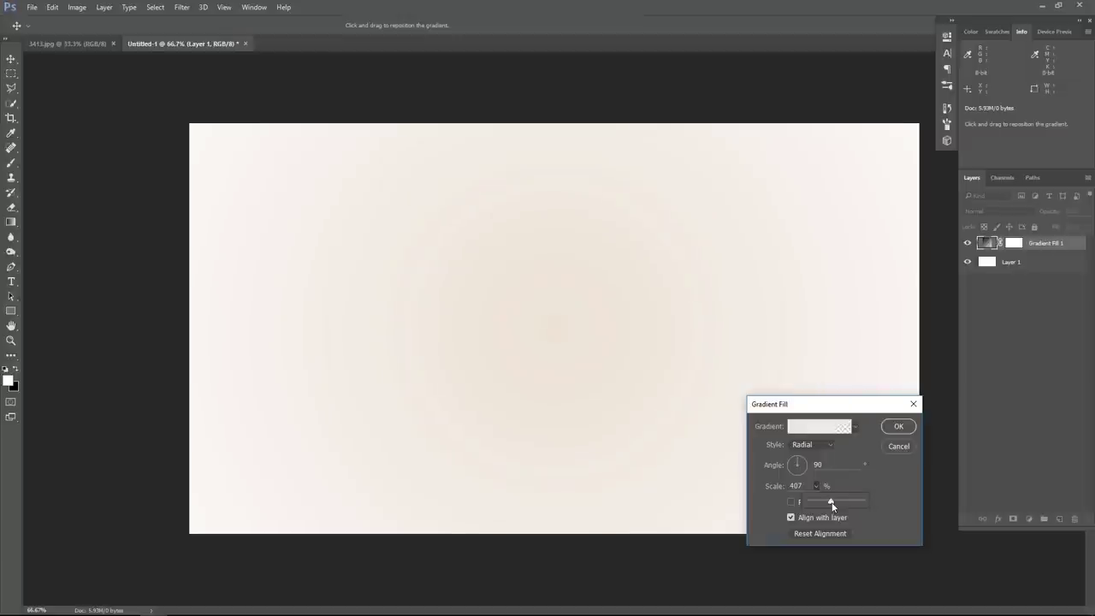
pyautogui.click(897, 427)
pyautogui.click(968, 243)
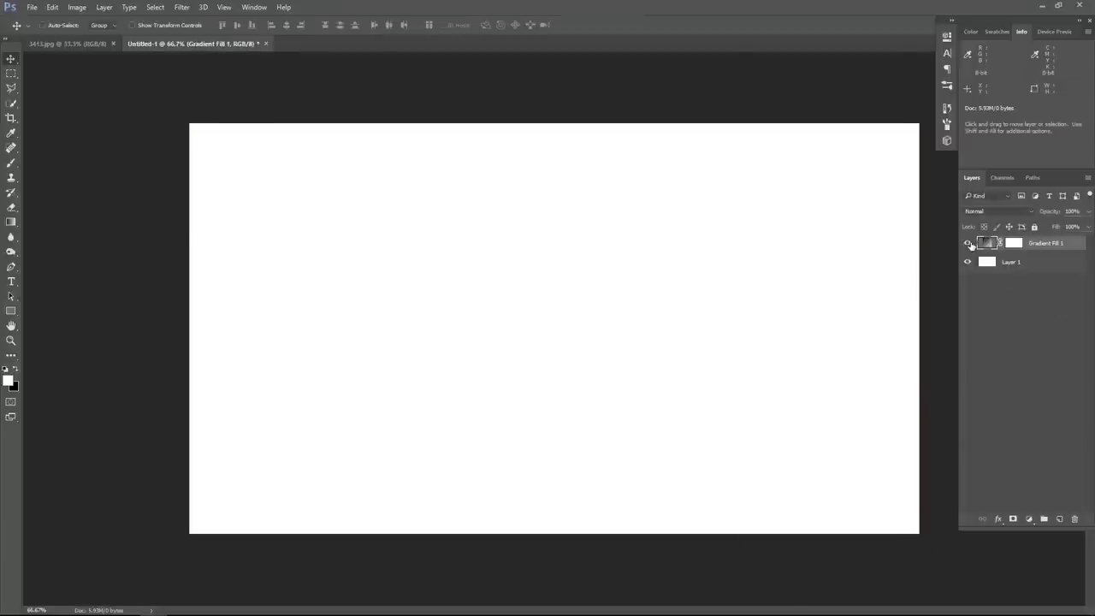
# Step: Show the gradient again and drag the 3413.jpg photo into Untitled-1 as Layer 2
pyautogui.click(968, 243)
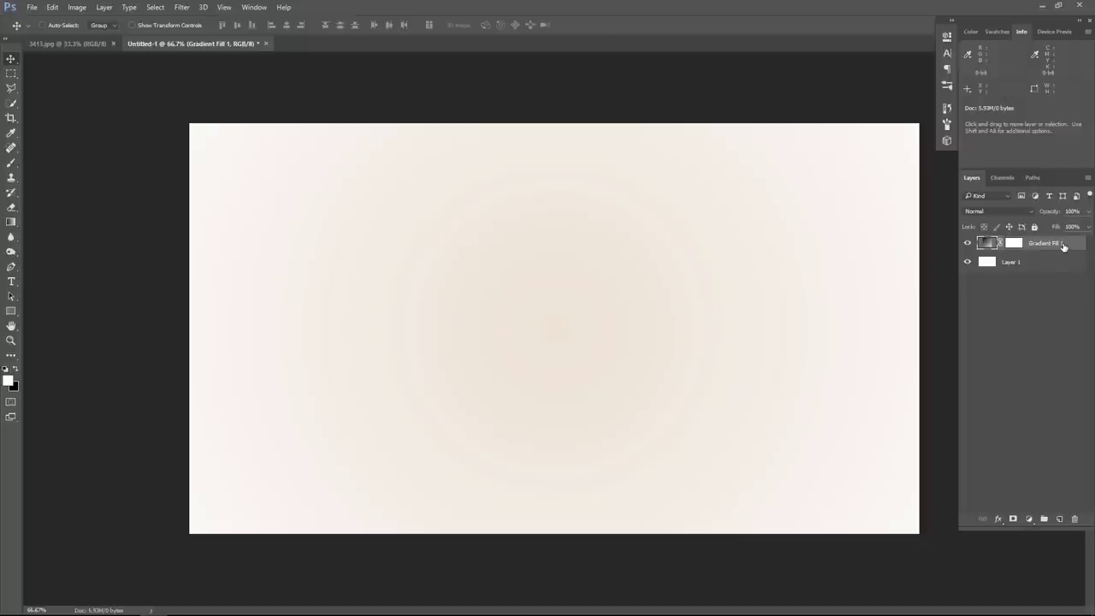
pyautogui.click(75, 44)
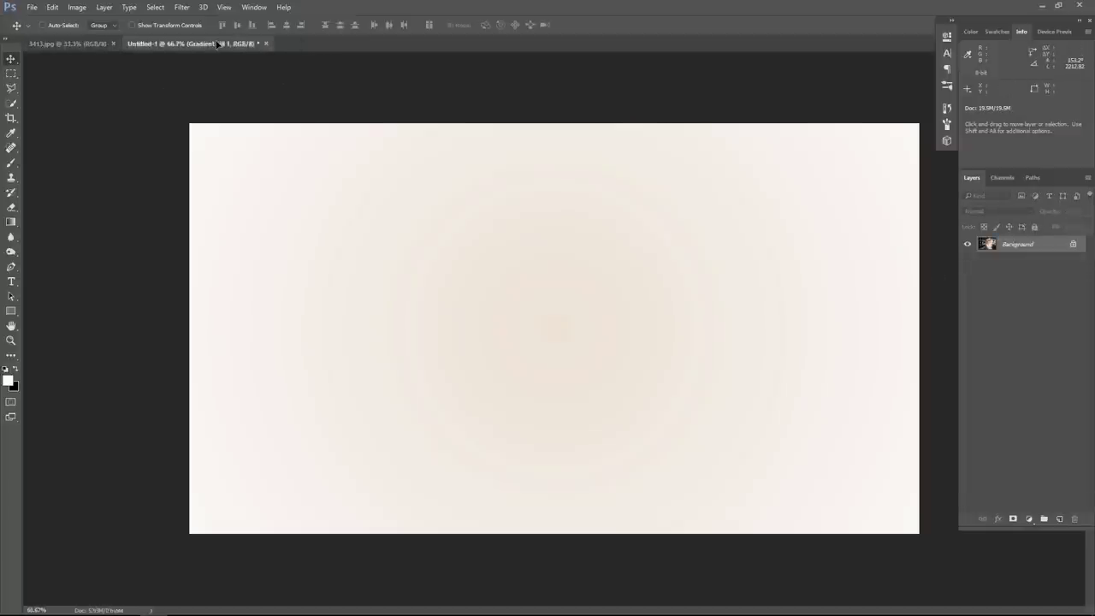
pyautogui.moveTo(218, 44); pyautogui.dragTo(643, 293)
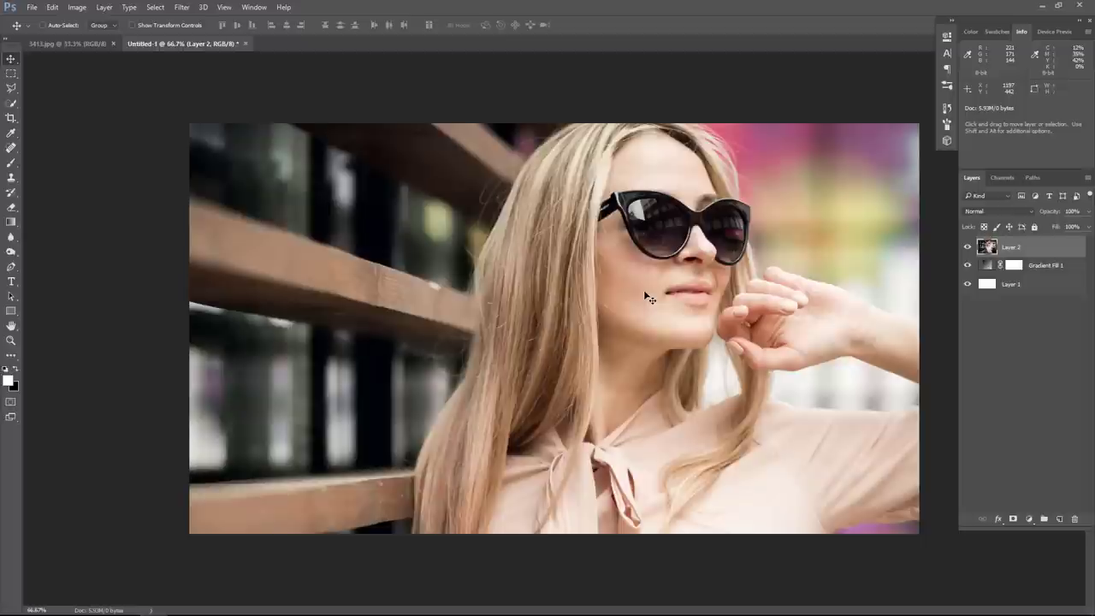
# Step: Scale the photo to about 49% so it covers most of the canvas
pyautogui.hotkey('ctrl', 't')
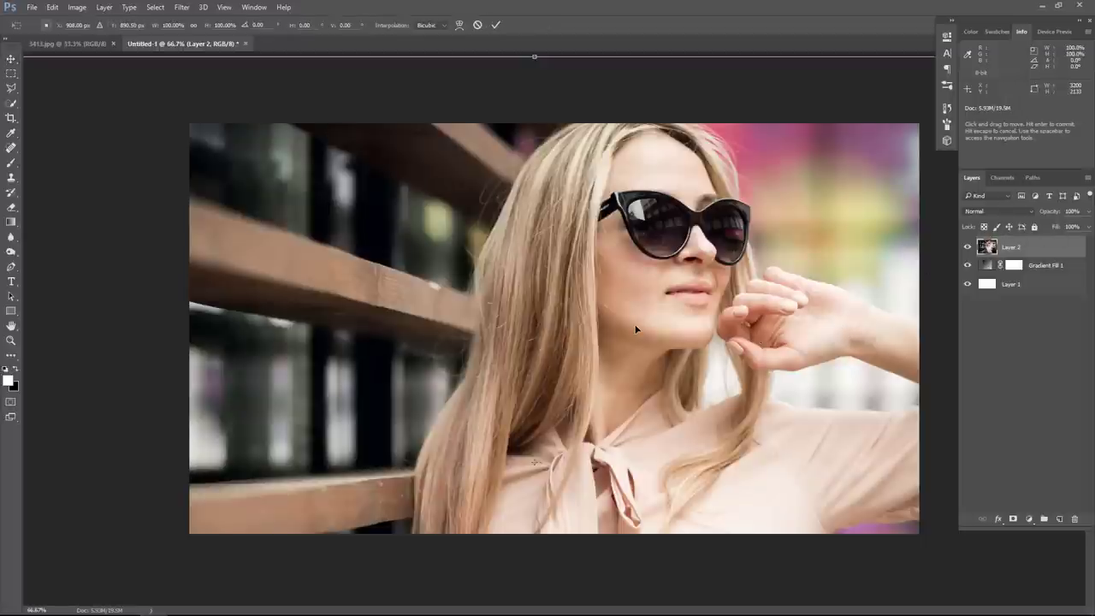
pyautogui.hotkey('ctrl', '-')
pyautogui.hotkey('ctrl', '-')
pyautogui.moveTo(237, 188)
pyautogui.mouseDown()
pyautogui.moveTo(428, 313)
pyautogui.moveTo(384, 298)
pyautogui.moveTo(365, 231)
pyautogui.mouseUp()
pyautogui.hotkey('ctrl', '+')
pyautogui.moveTo(192, 123); pyautogui.dragTo(220, 140)
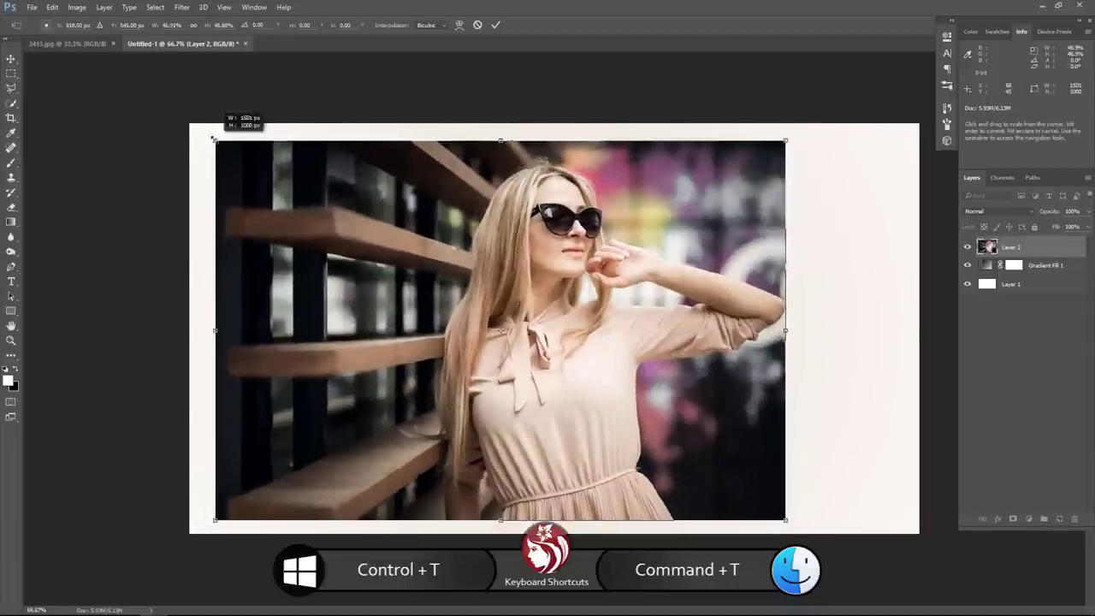
pyautogui.moveTo(558, 359); pyautogui.dragTo(575, 361)
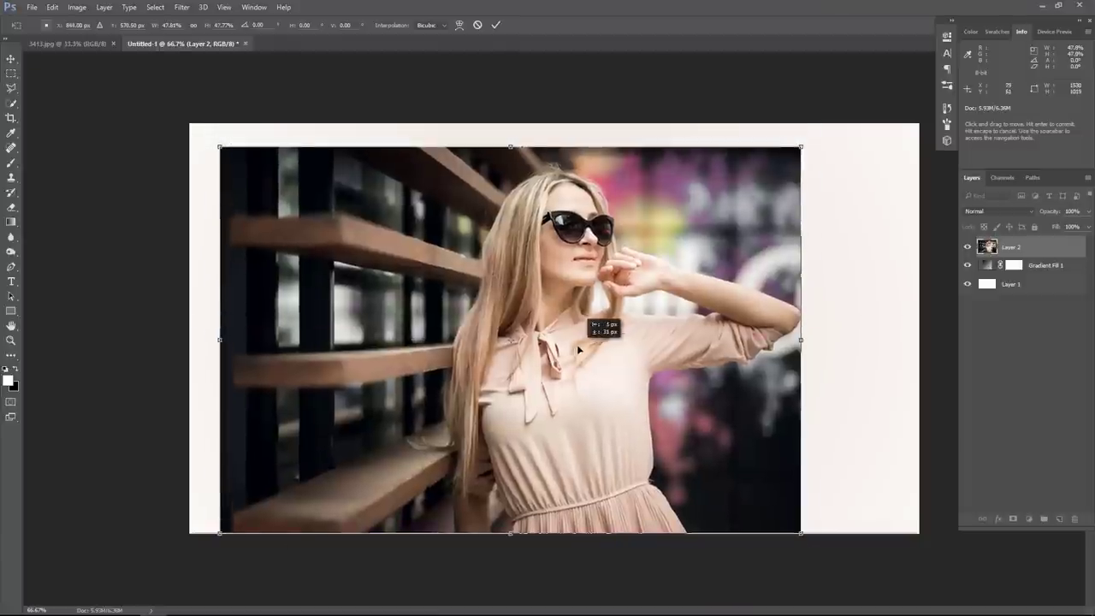
pyautogui.moveTo(224, 139); pyautogui.dragTo(210, 137)
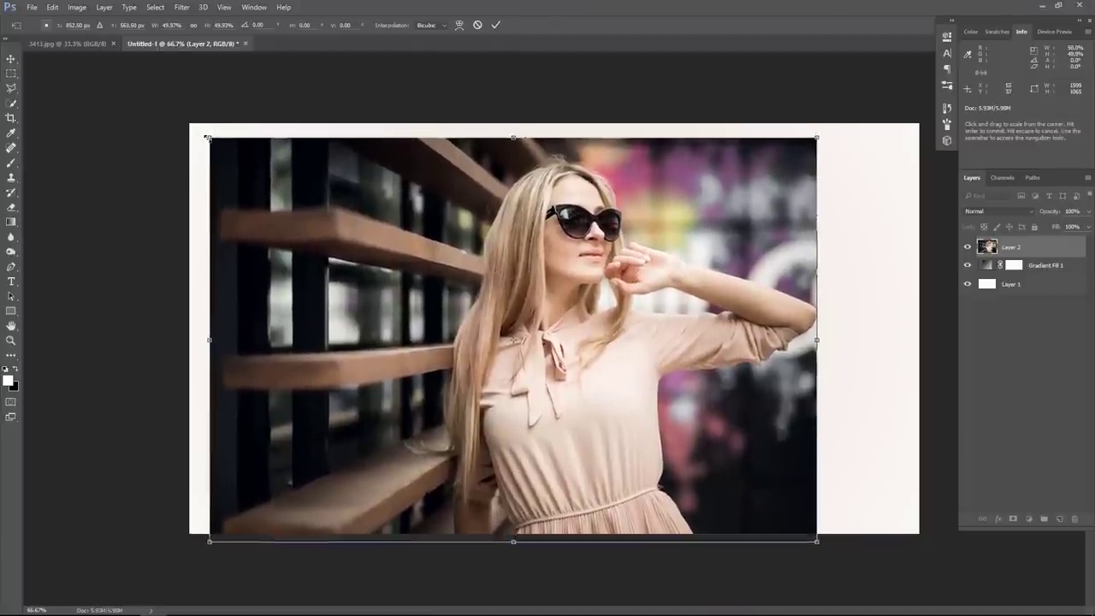
pyautogui.press('Return')
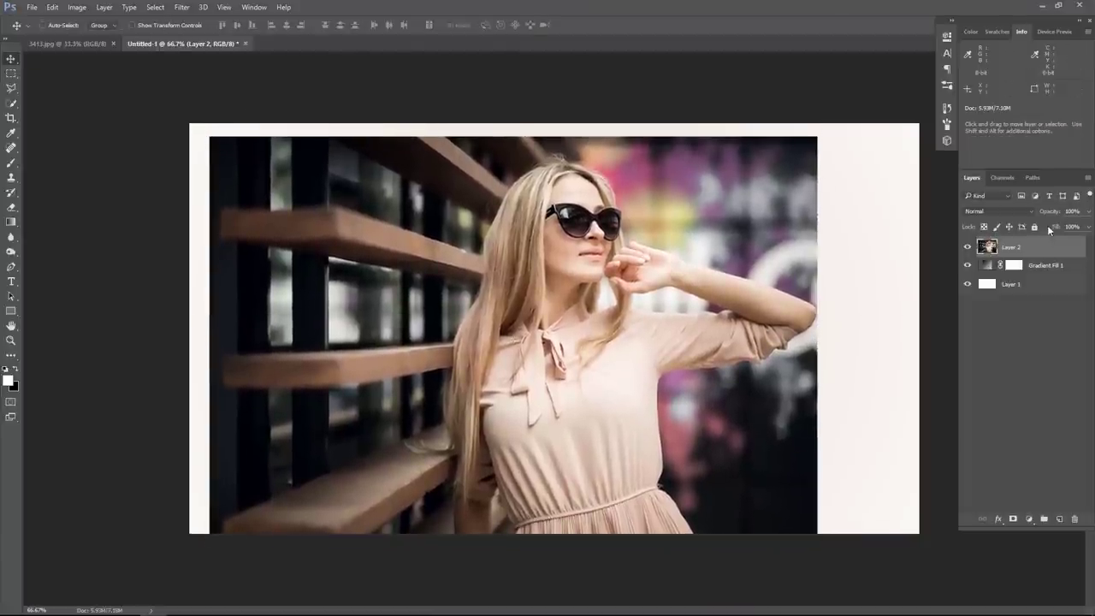
# Step: Convert Layer 2 to a Smart Object and apply the Filter Gallery's Artistic Cutout filter
pyautogui.rightClick(1042, 248)
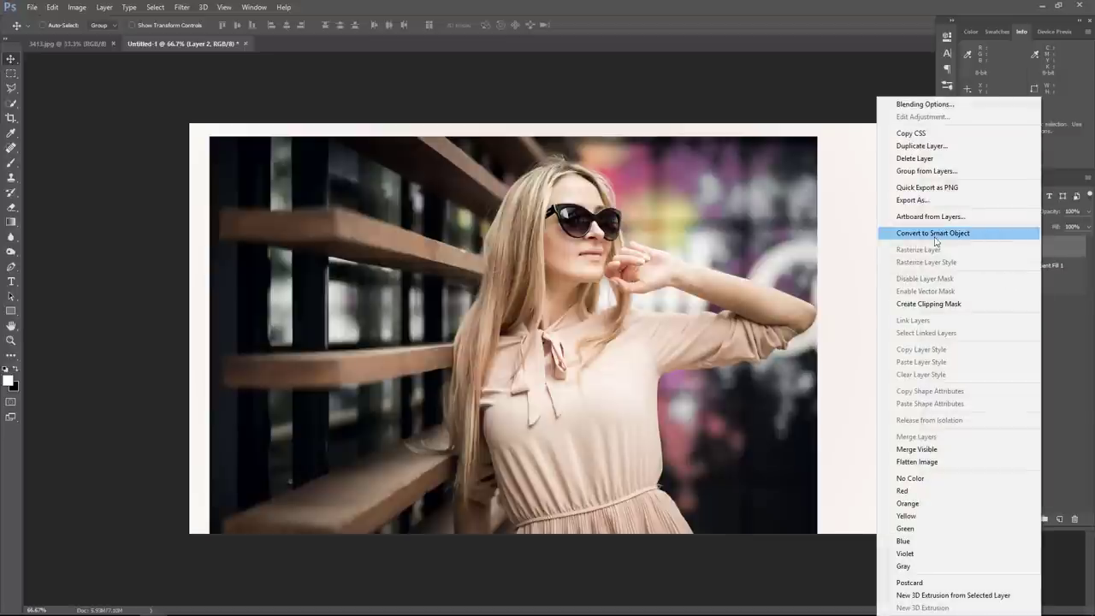
pyautogui.click(973, 233)
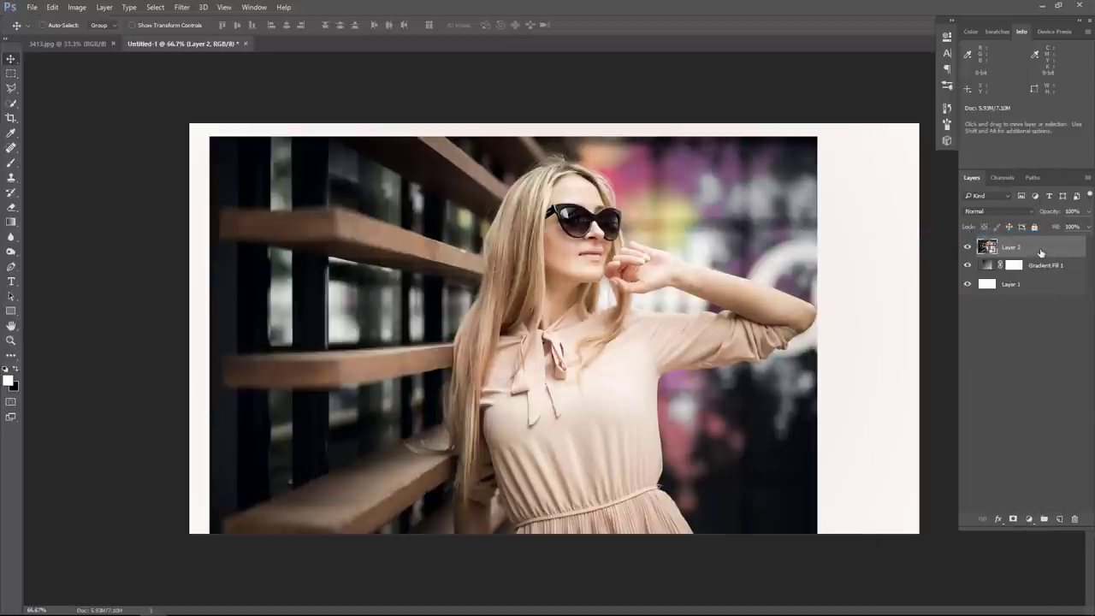
pyautogui.click(181, 7)
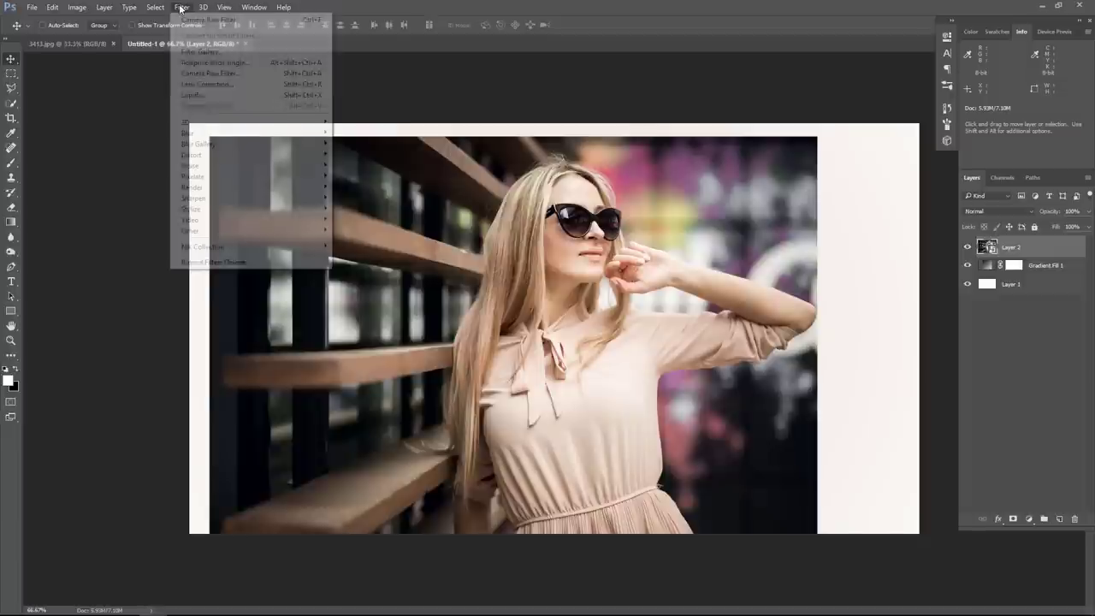
pyautogui.click(199, 52)
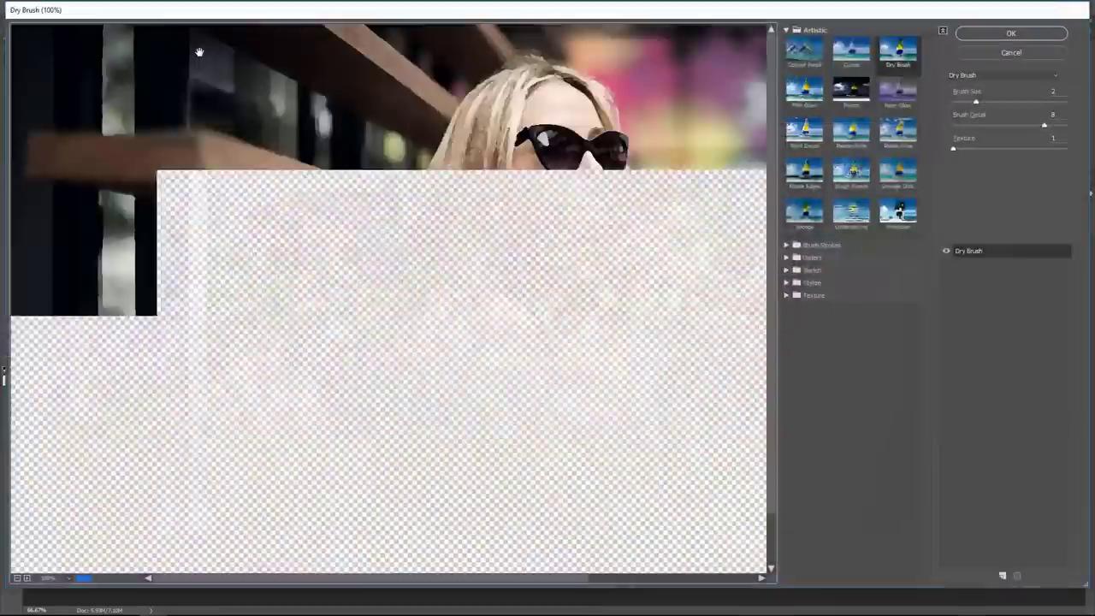
pyautogui.click(847, 55)
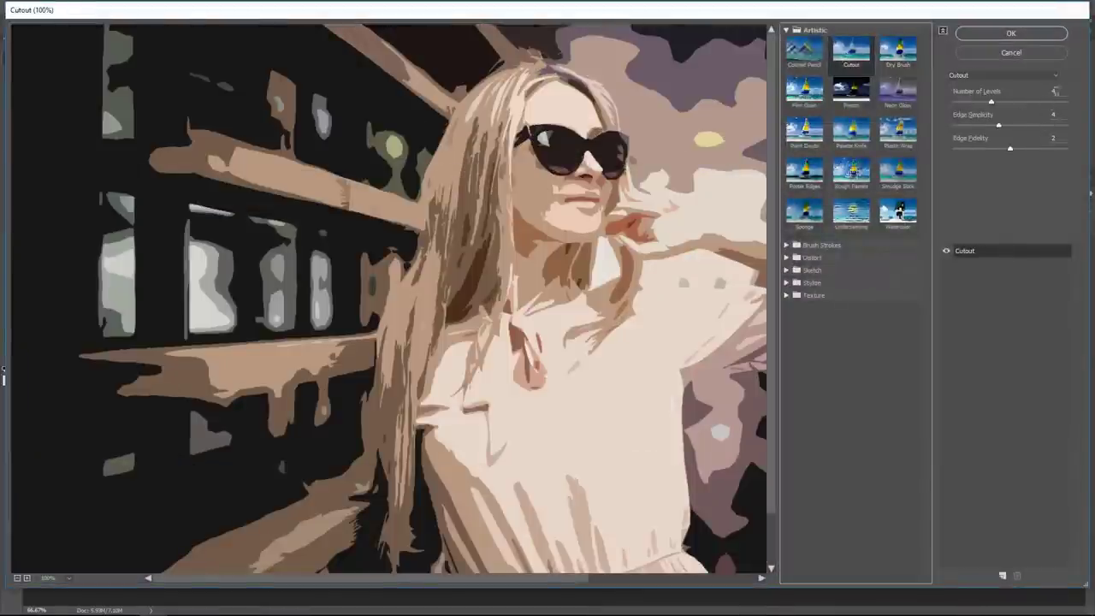
pyautogui.click(1018, 35)
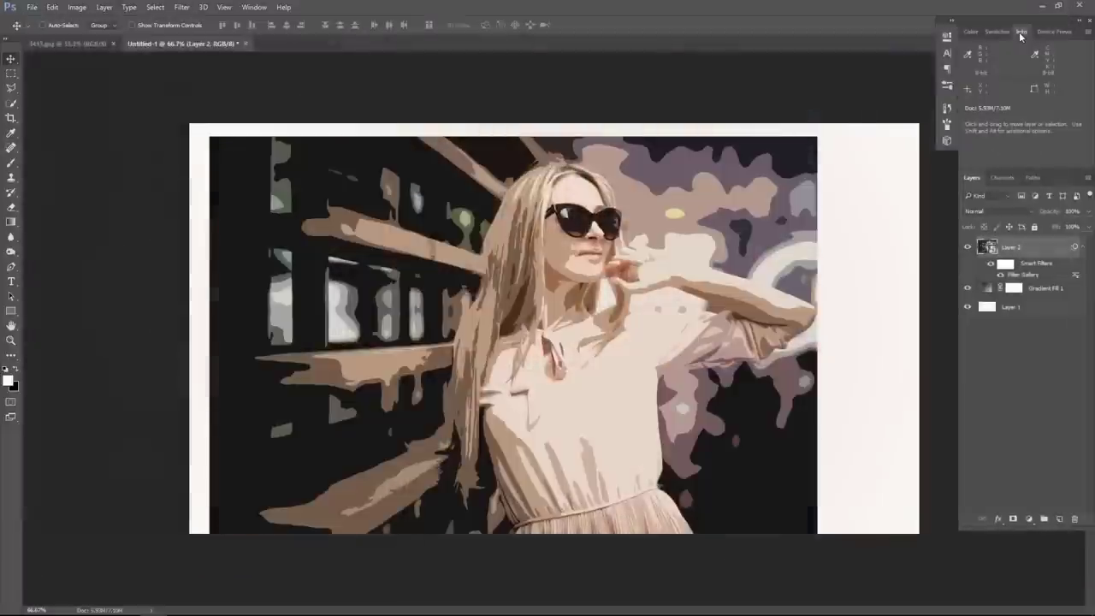
# Step: Set the Cutout smart filter's blending options to Screen mode at 49% opacity
pyautogui.doubleClick(1077, 276)
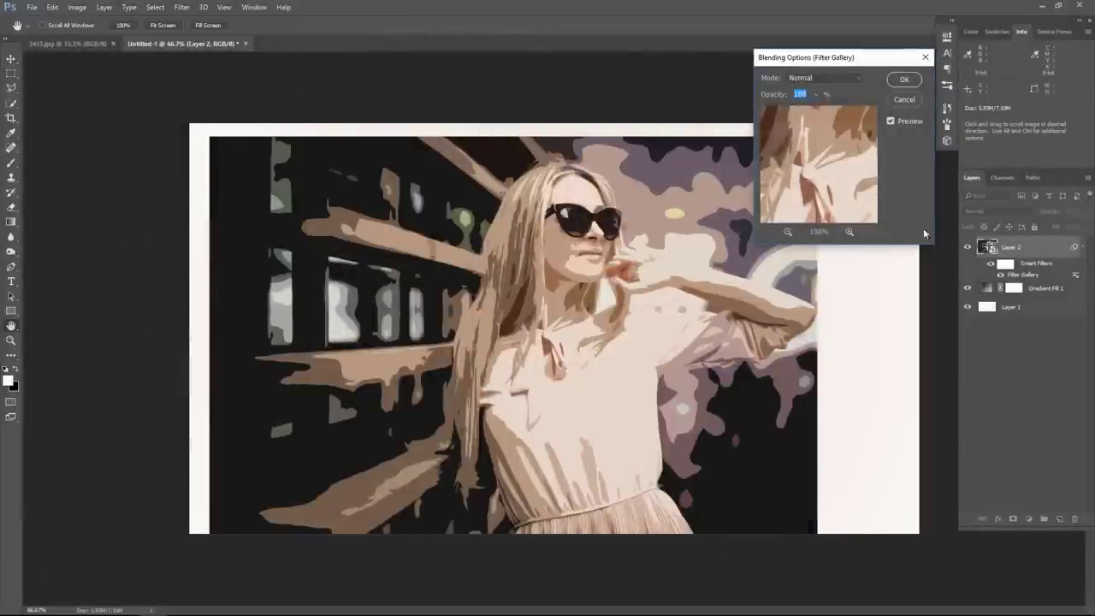
pyautogui.click(833, 79)
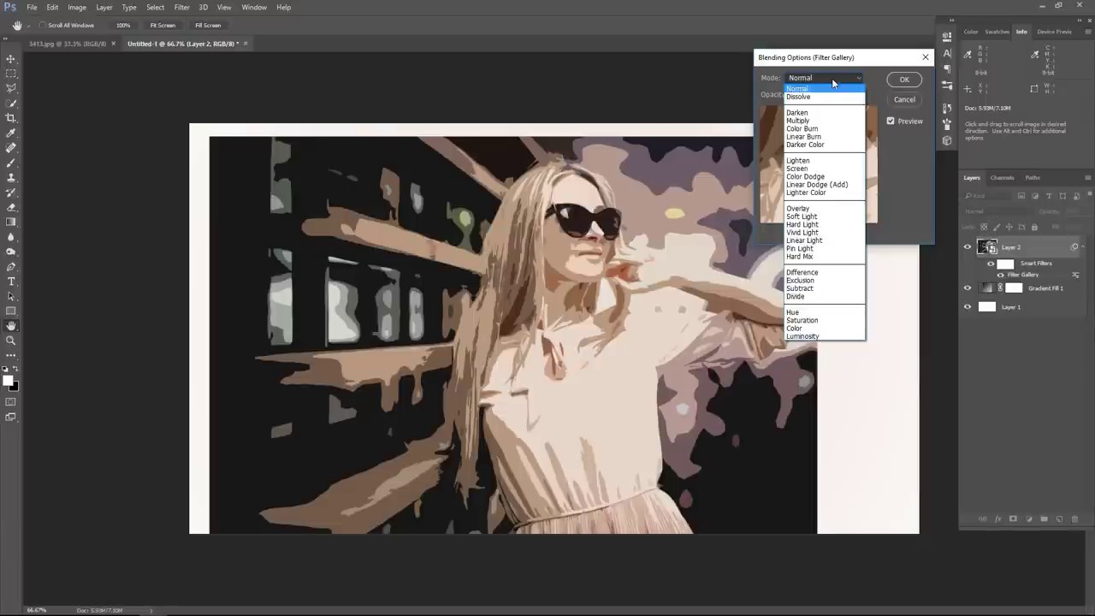
pyautogui.click(825, 169)
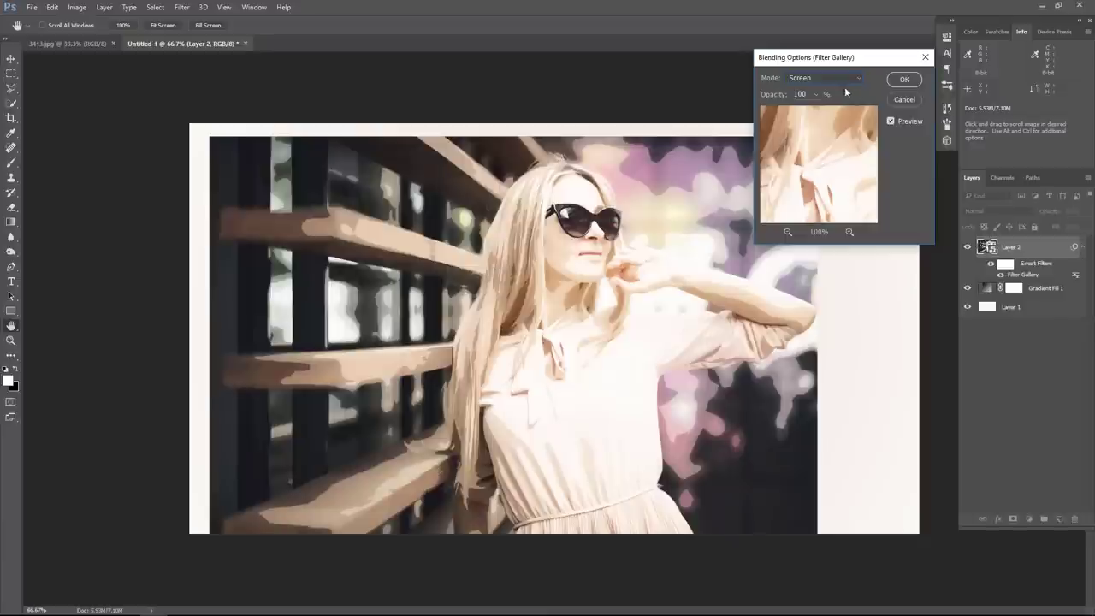
pyautogui.click(817, 94)
pyautogui.moveTo(820, 110); pyautogui.dragTo(788, 112)
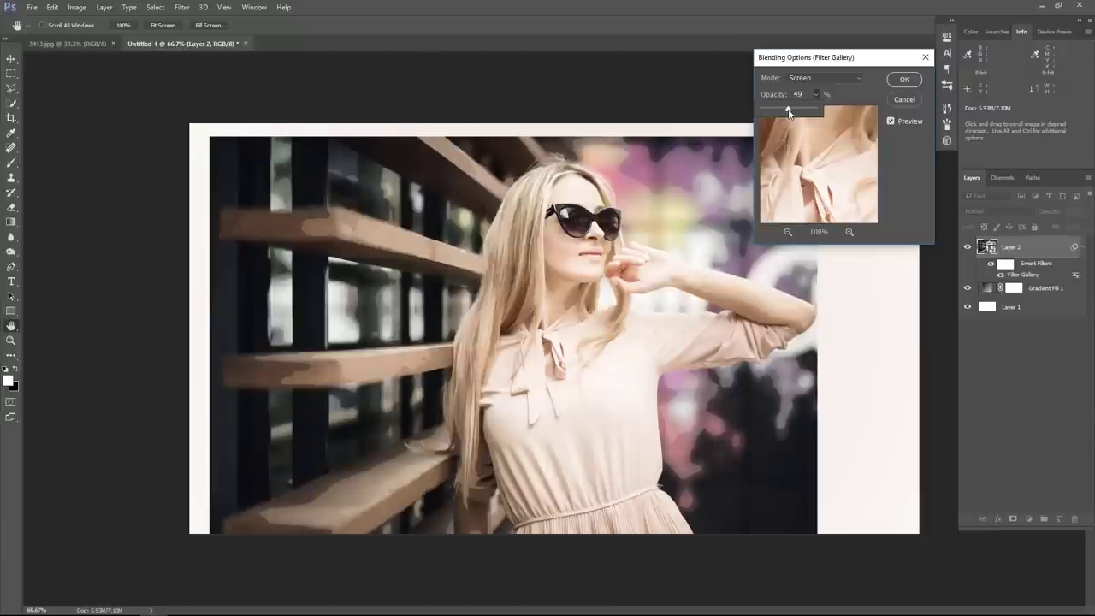
pyautogui.click(905, 79)
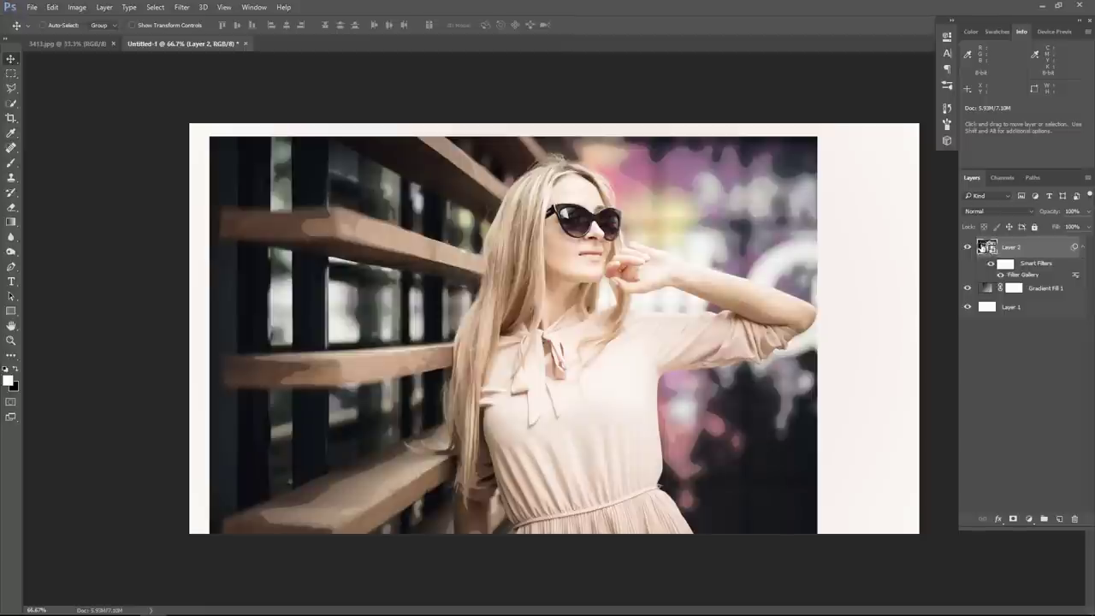
# Step: Apply Artistic Dry Brush from the Filter Gallery as a second smart filter
pyautogui.click(181, 7)
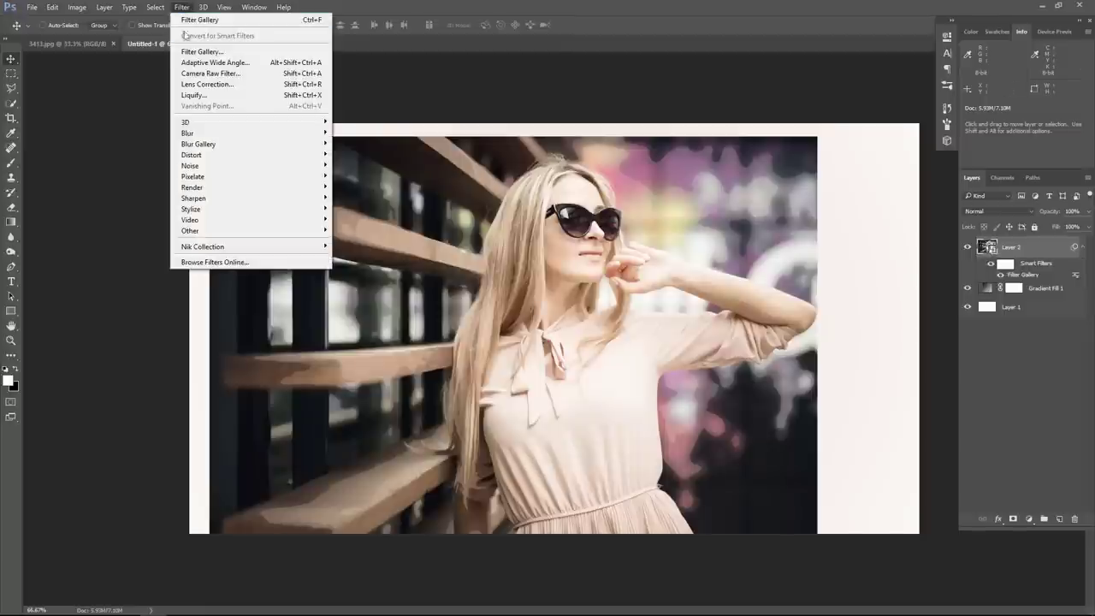
pyautogui.click(203, 53)
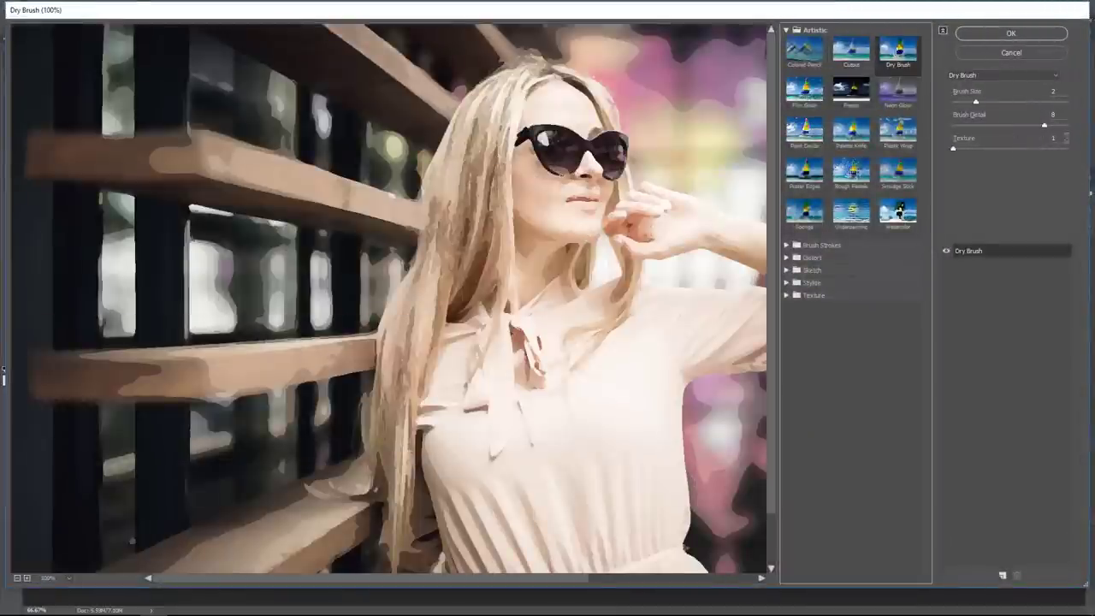
pyautogui.click(1018, 36)
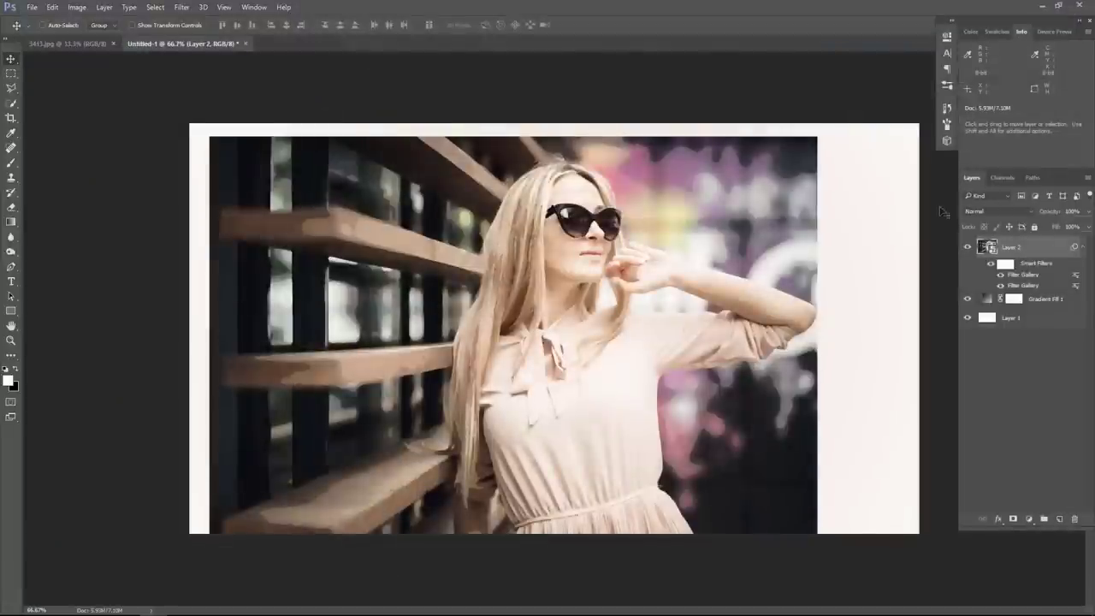
# Step: Set the Dry Brush filter's blending options to Multiply at 49% opacity
pyautogui.doubleClick(1078, 279)
pyautogui.click(819, 79)
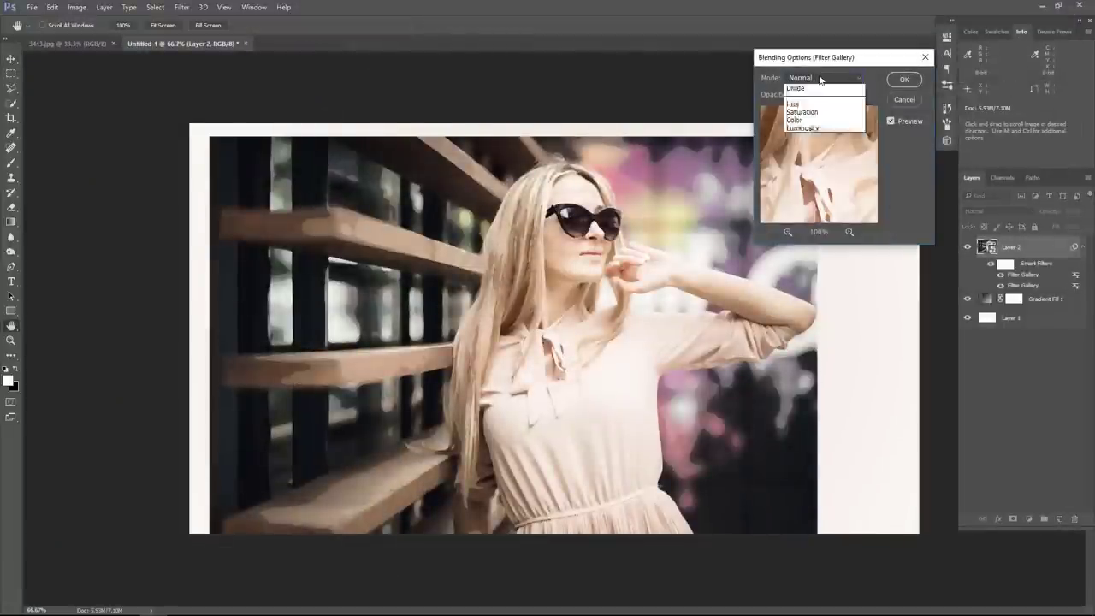
pyautogui.click(818, 114)
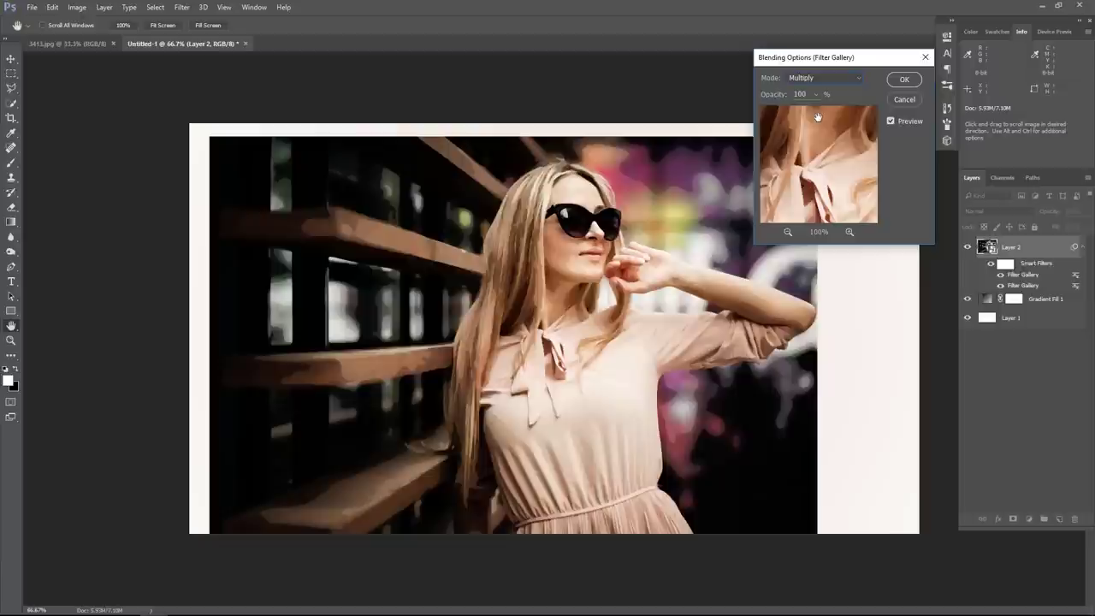
pyautogui.click(816, 94)
pyautogui.moveTo(817, 109); pyautogui.dragTo(789, 114)
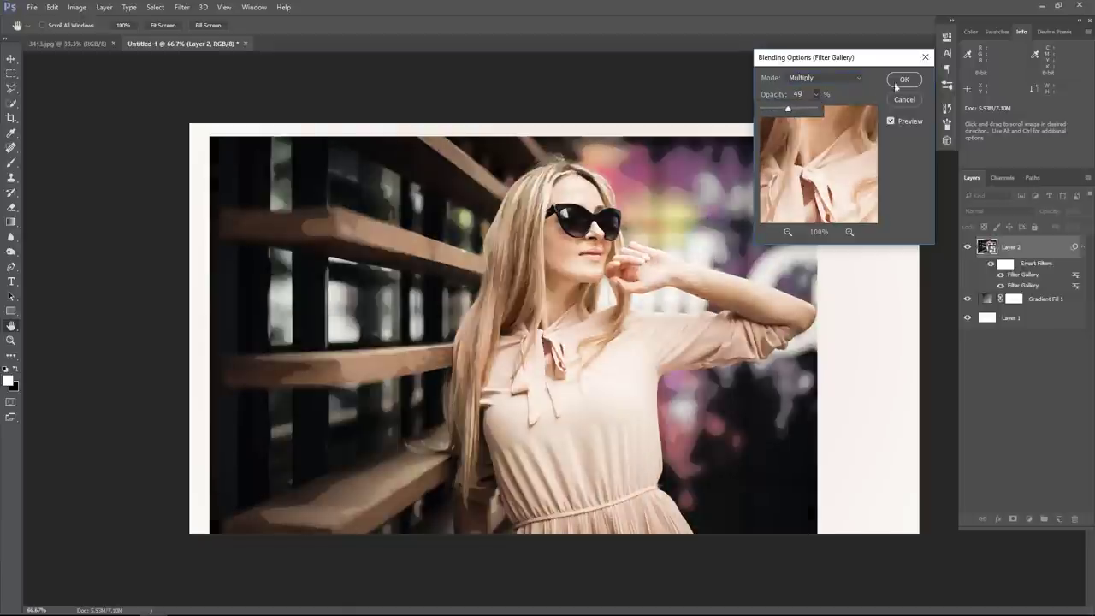
pyautogui.click(898, 82)
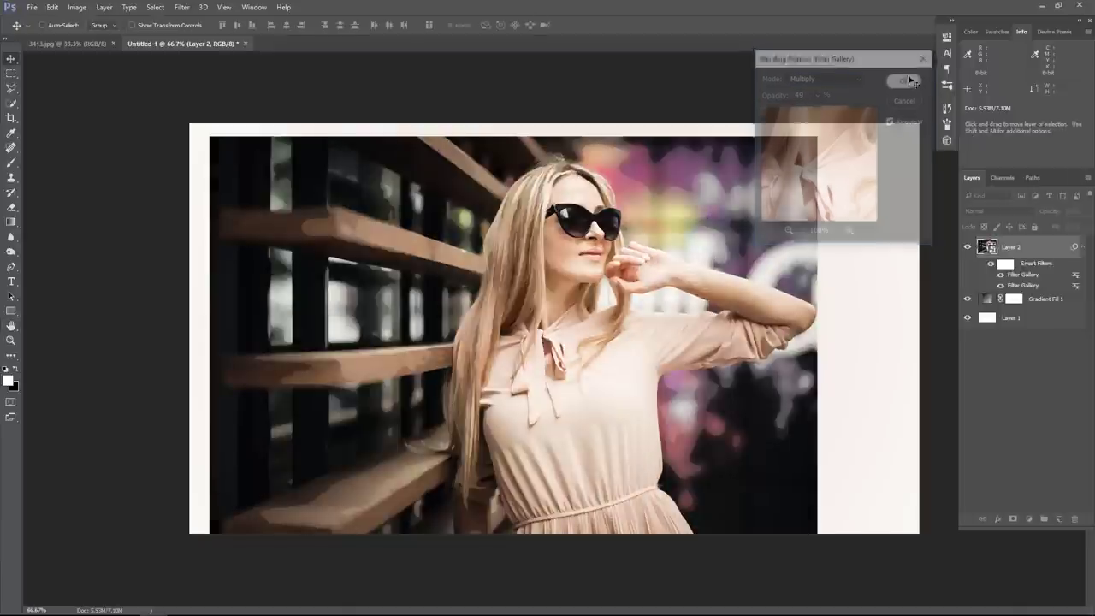
# Step: Apply Filter > Blur > Smart Blur to Layer 2 as a smart filter
pyautogui.click(181, 8)
pyautogui.moveTo(187, 133)
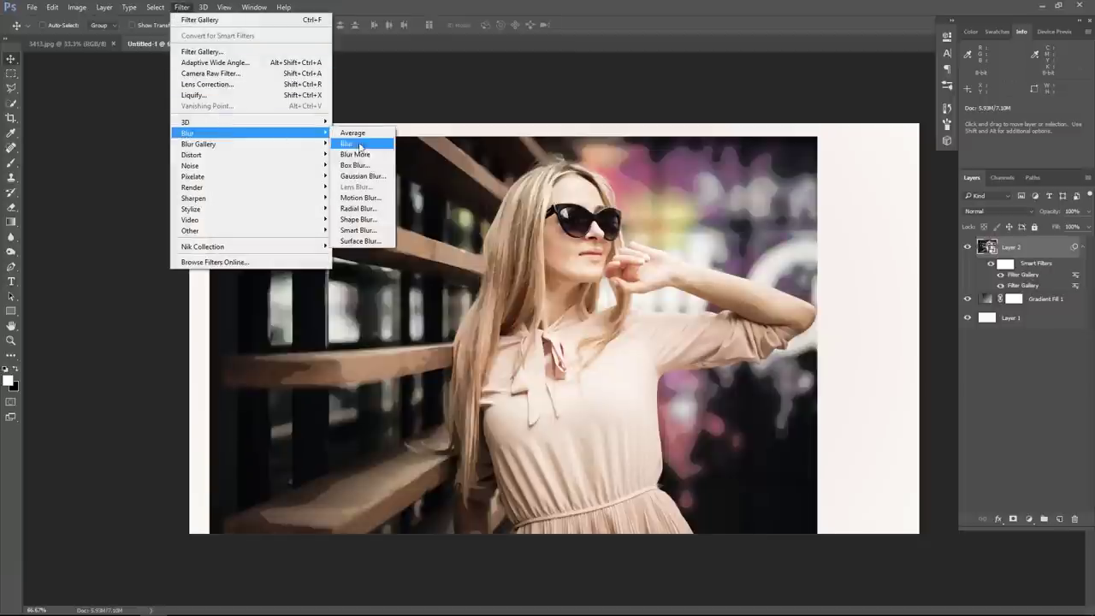
pyautogui.click(370, 233)
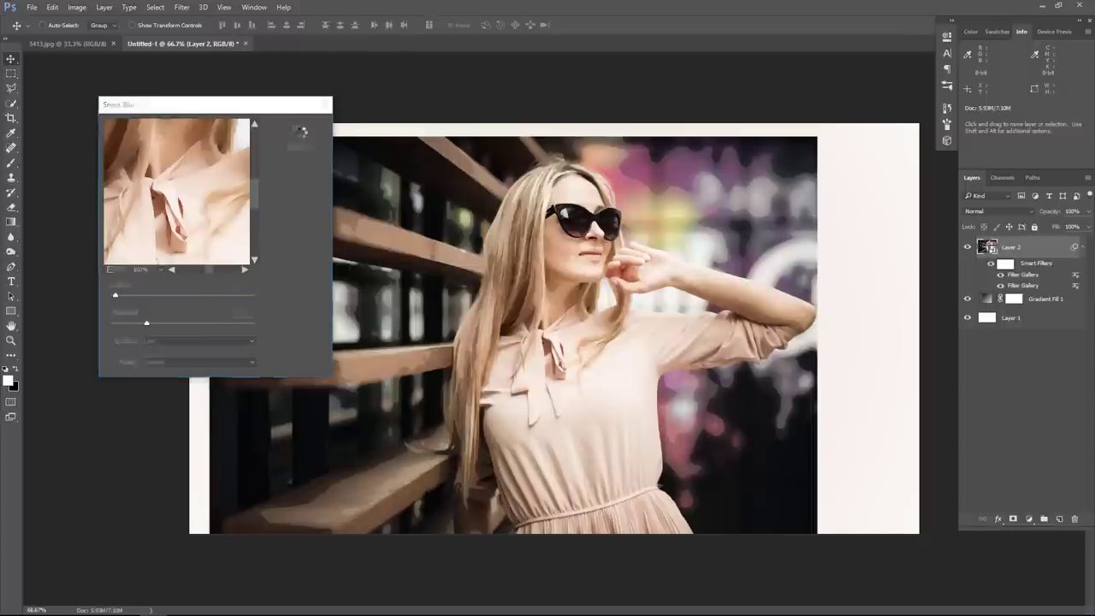
pyautogui.click(298, 128)
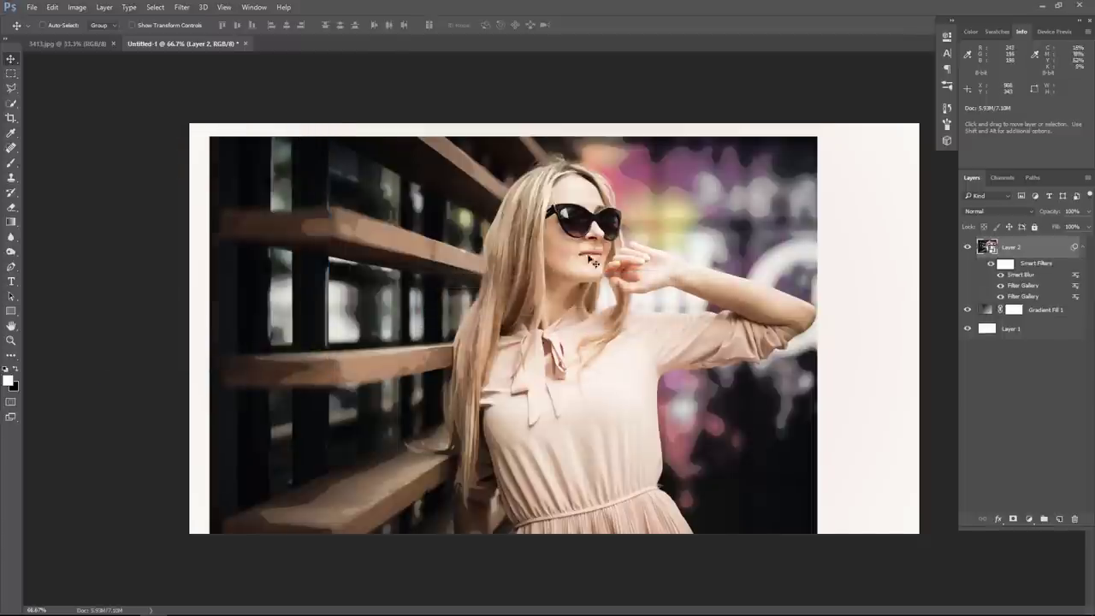
# Step: Blend Smart Blur in Soft Light at 42% opacity and toggle it to compare
pyautogui.doubleClick(1076, 274)
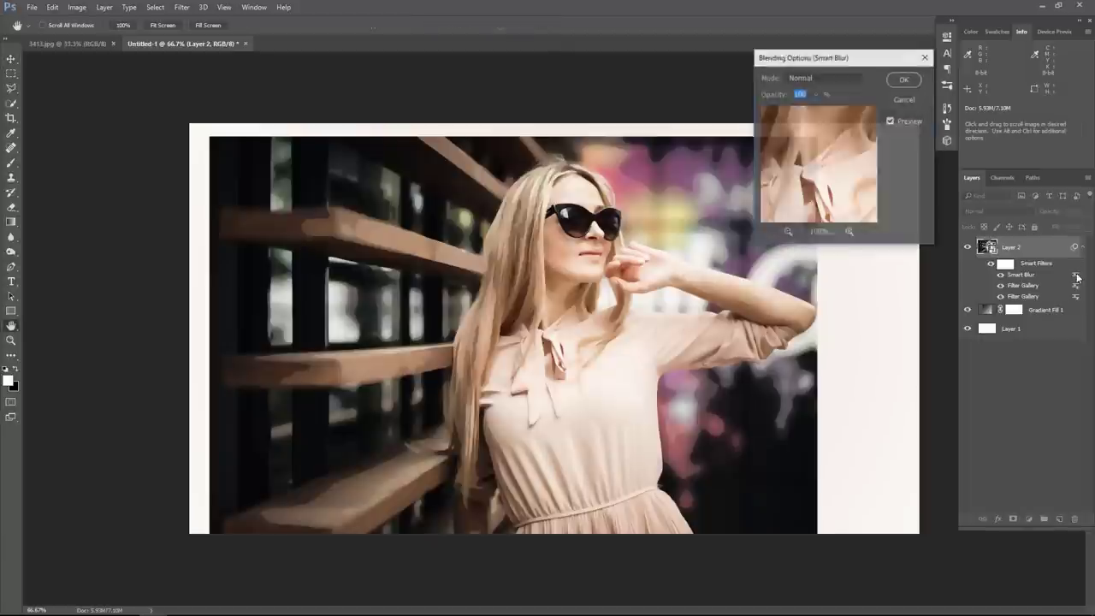
pyautogui.click(820, 79)
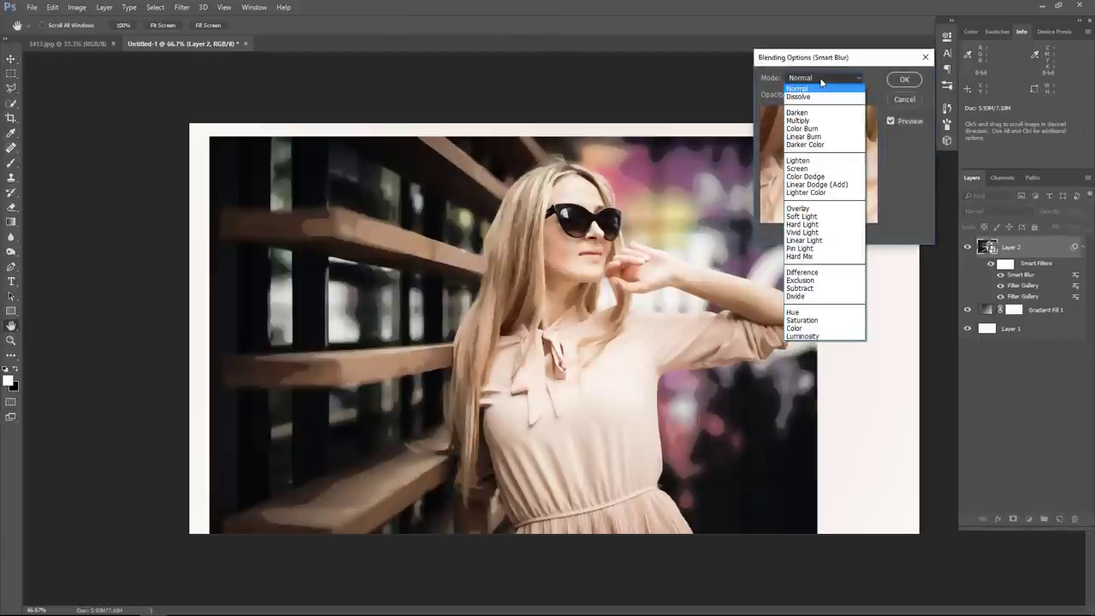
pyautogui.click(822, 216)
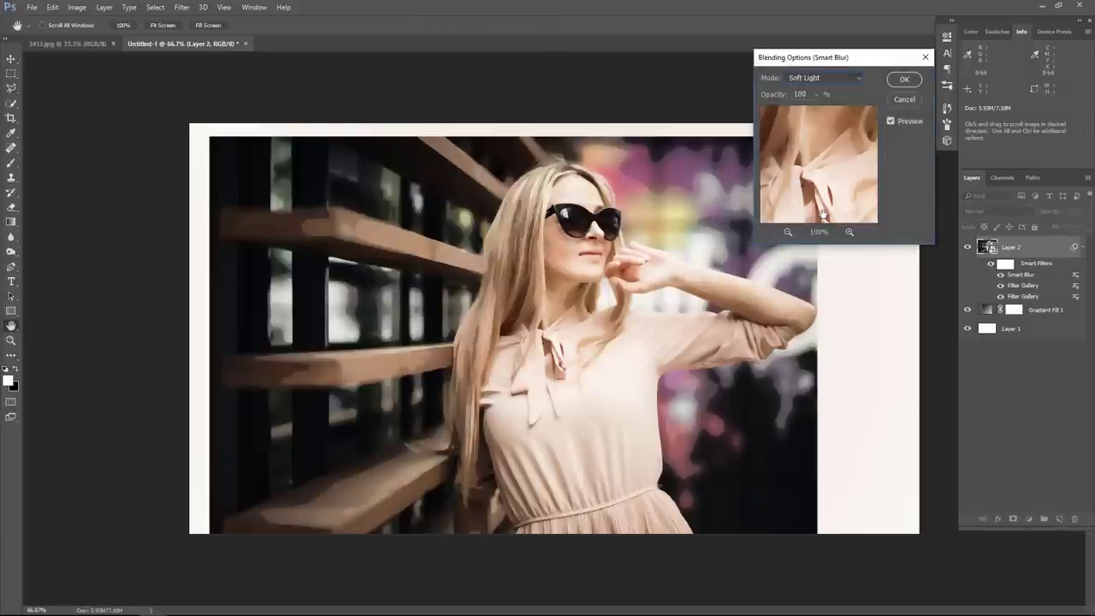
pyautogui.click(817, 95)
pyautogui.moveTo(816, 112); pyautogui.dragTo(787, 111)
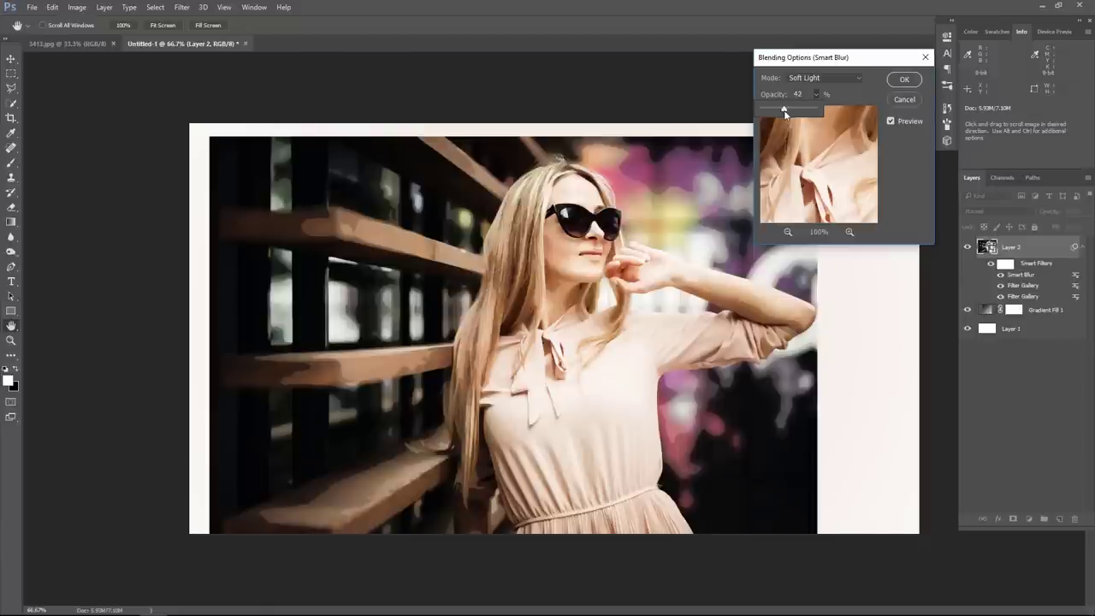
pyautogui.click(904, 81)
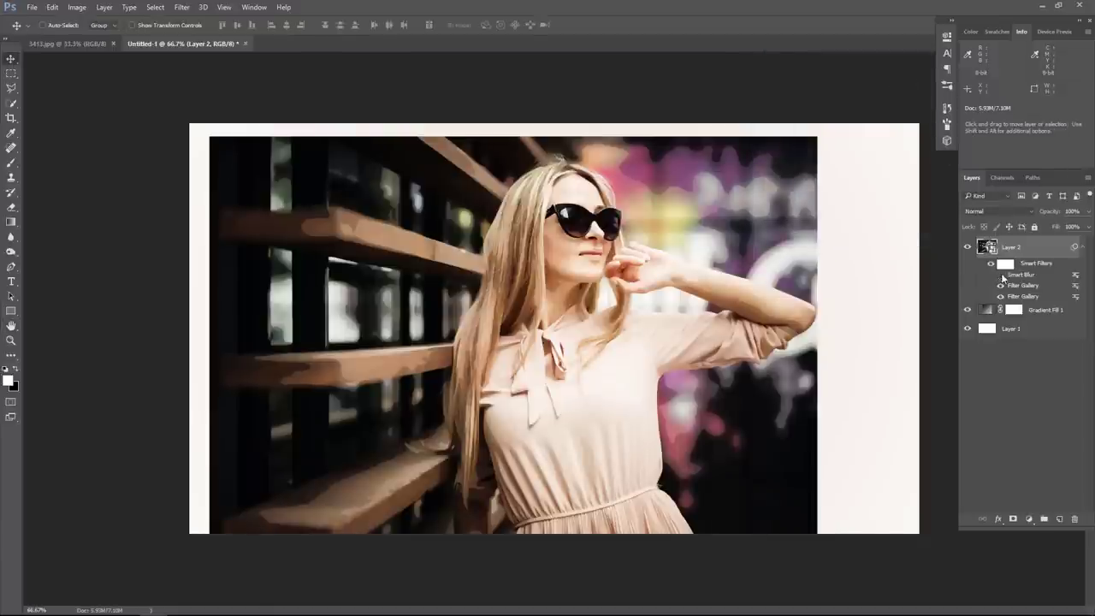
pyautogui.click(1002, 274)
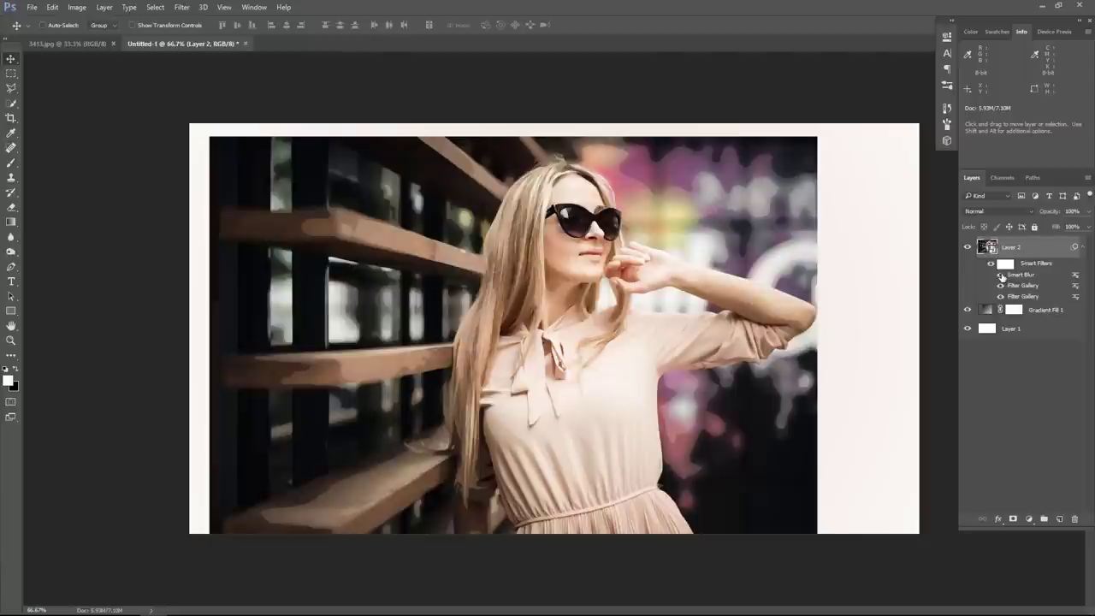
pyautogui.click(1002, 275)
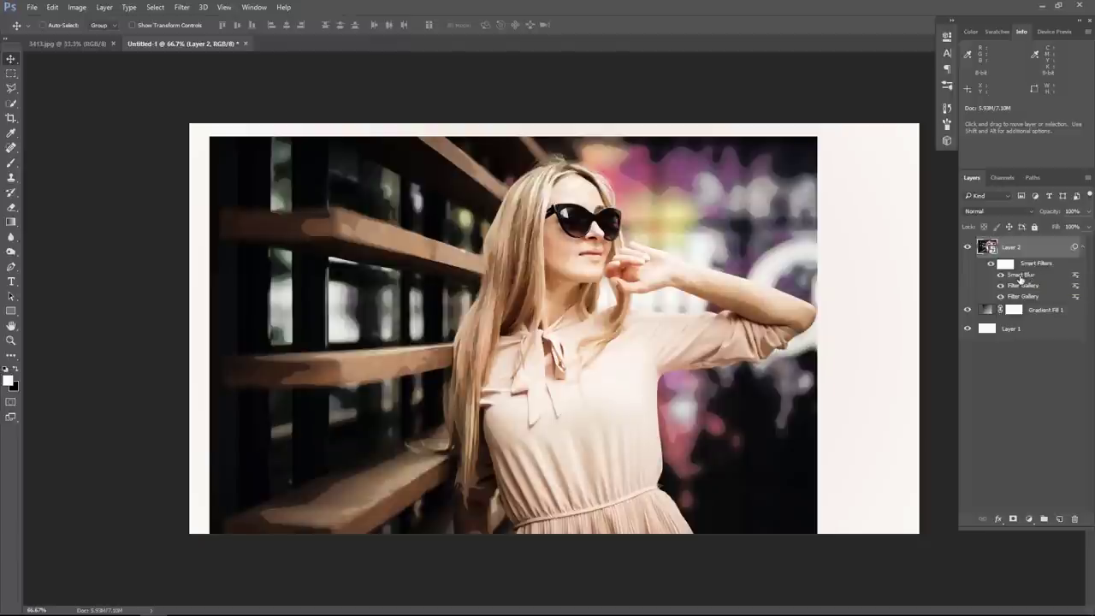
# Step: Change Smart Blur's blend mode from Soft Light to Screen
pyautogui.doubleClick(1075, 278)
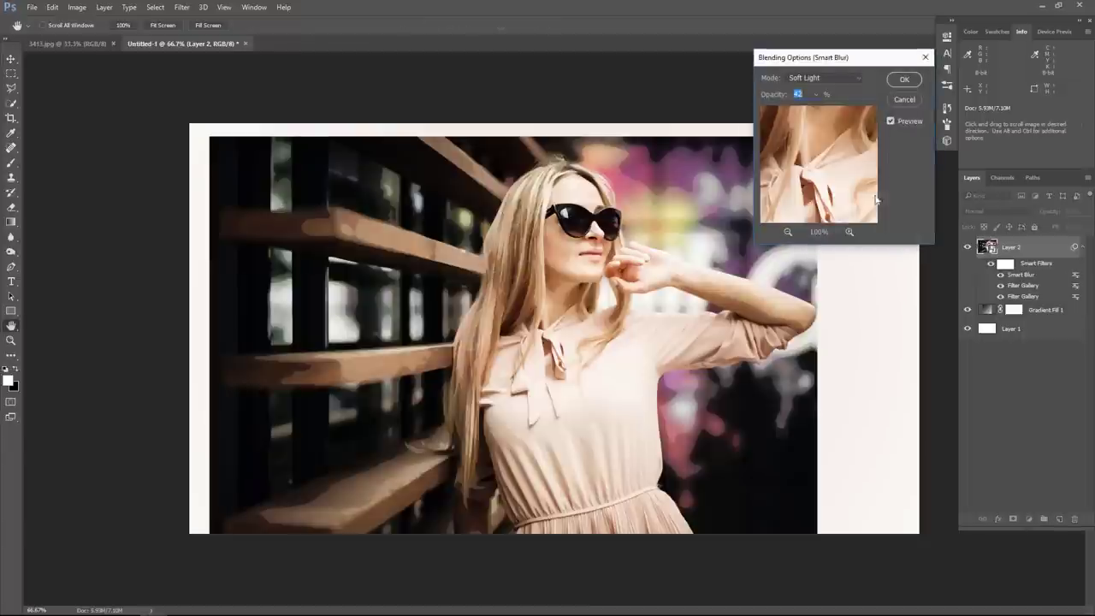
pyautogui.click(859, 77)
pyautogui.click(827, 169)
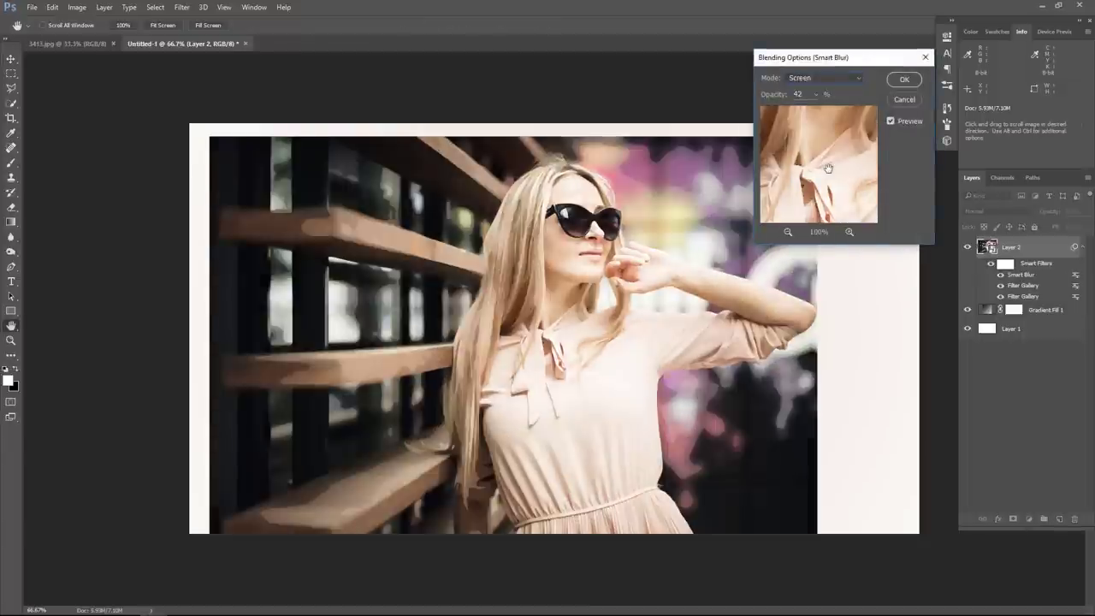
pyautogui.click(905, 79)
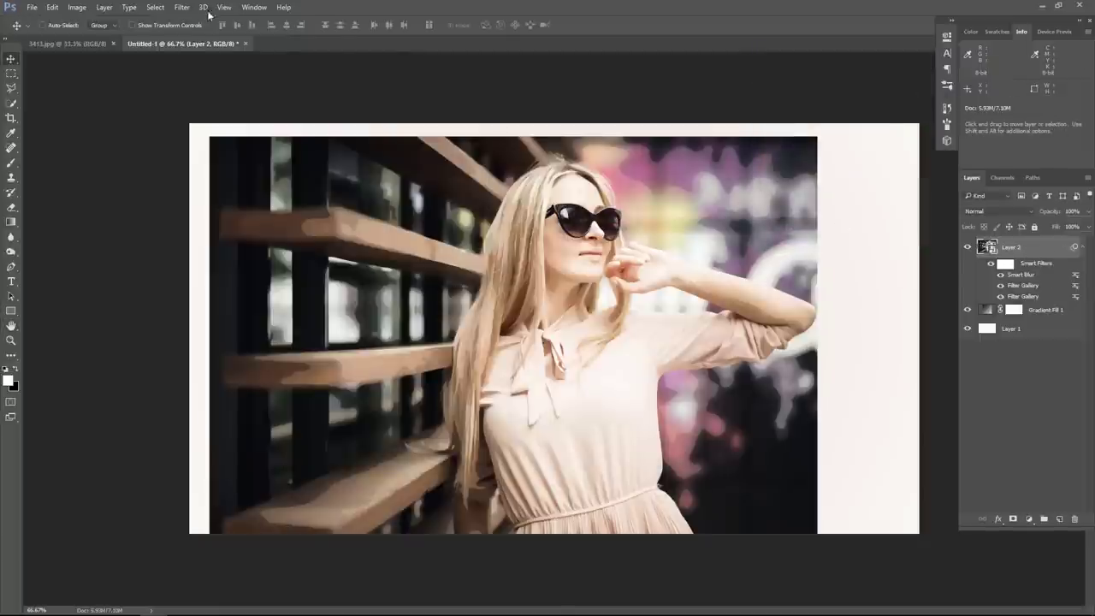
# Step: Add a Find Edges smart filter and blend it in Multiply at about 59% opacity
pyautogui.click(181, 7)
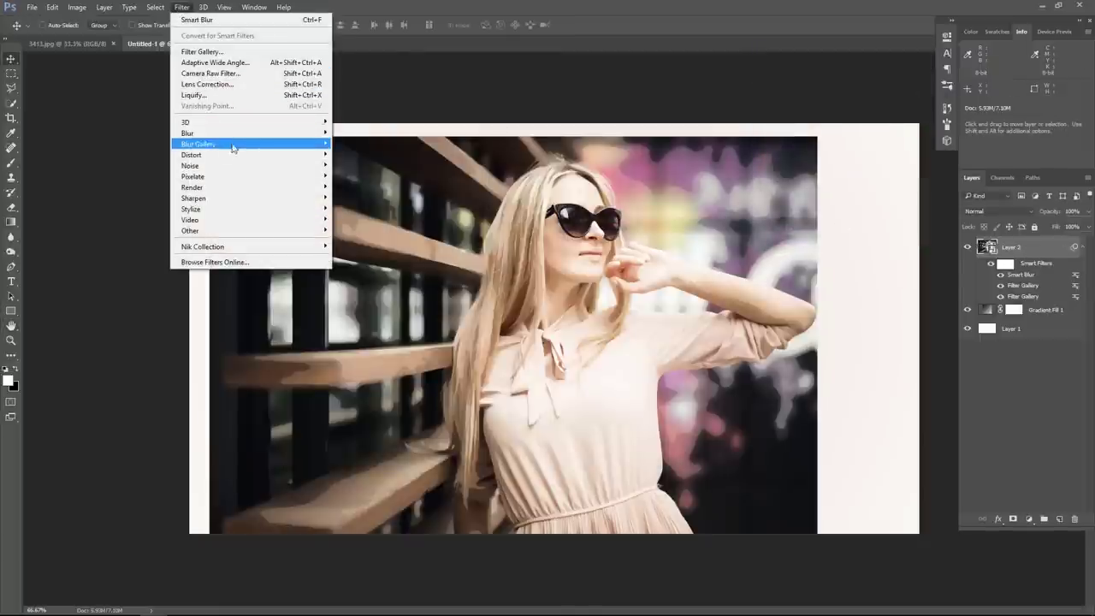
pyautogui.moveTo(192, 209)
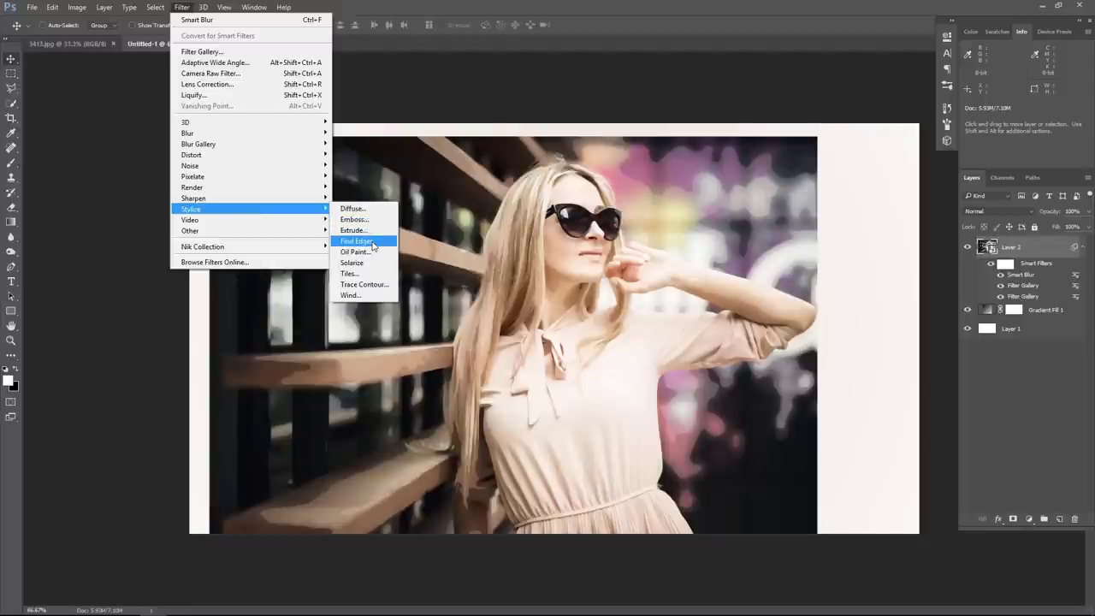
pyautogui.click(365, 245)
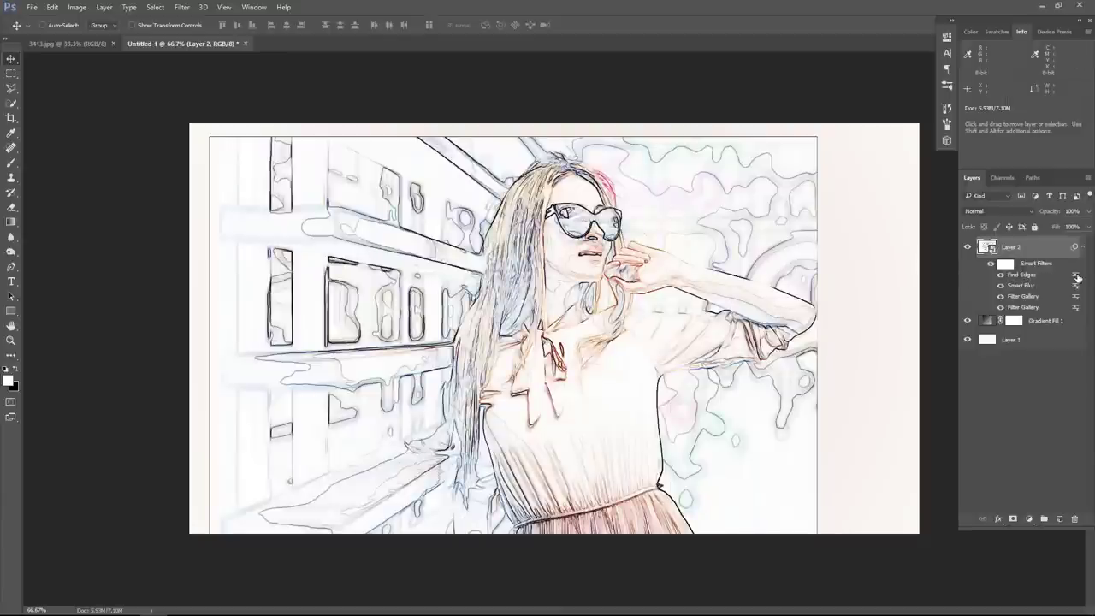
pyautogui.doubleClick(1078, 274)
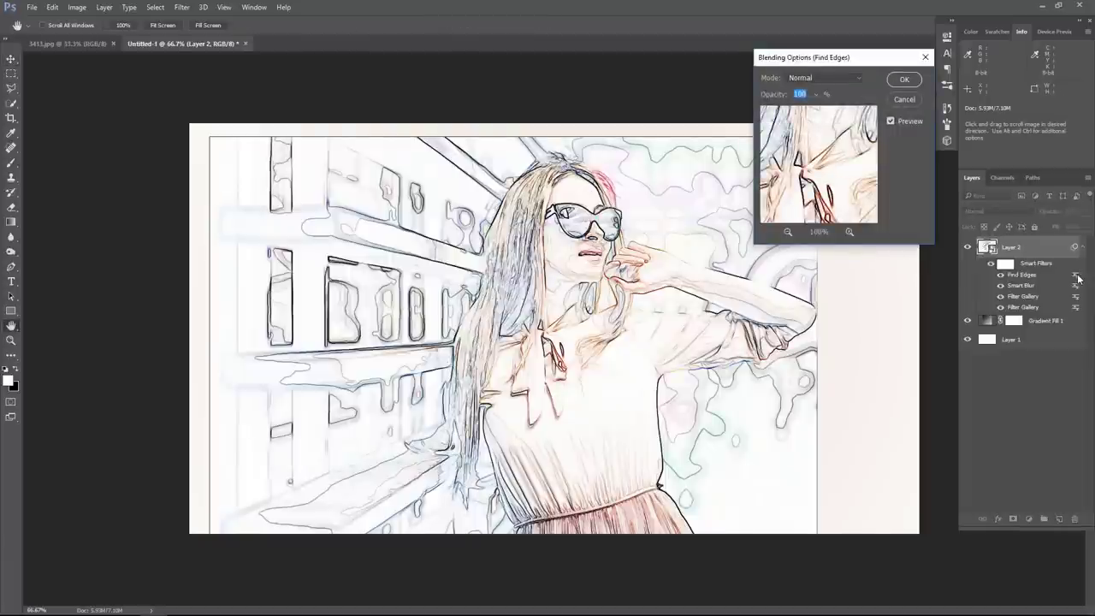
pyautogui.click(838, 78)
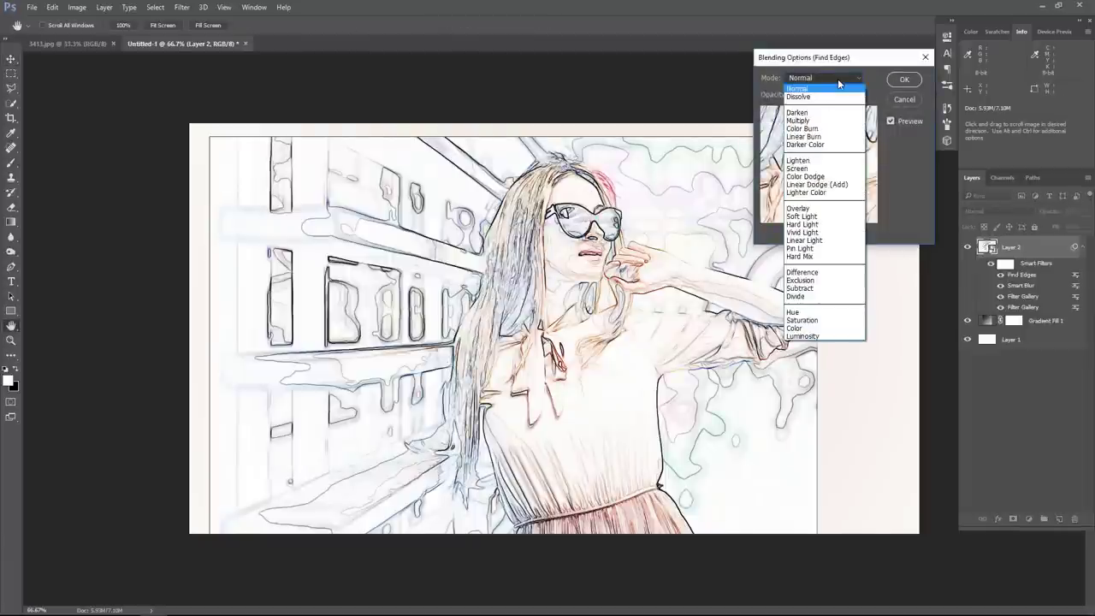
pyautogui.click(829, 121)
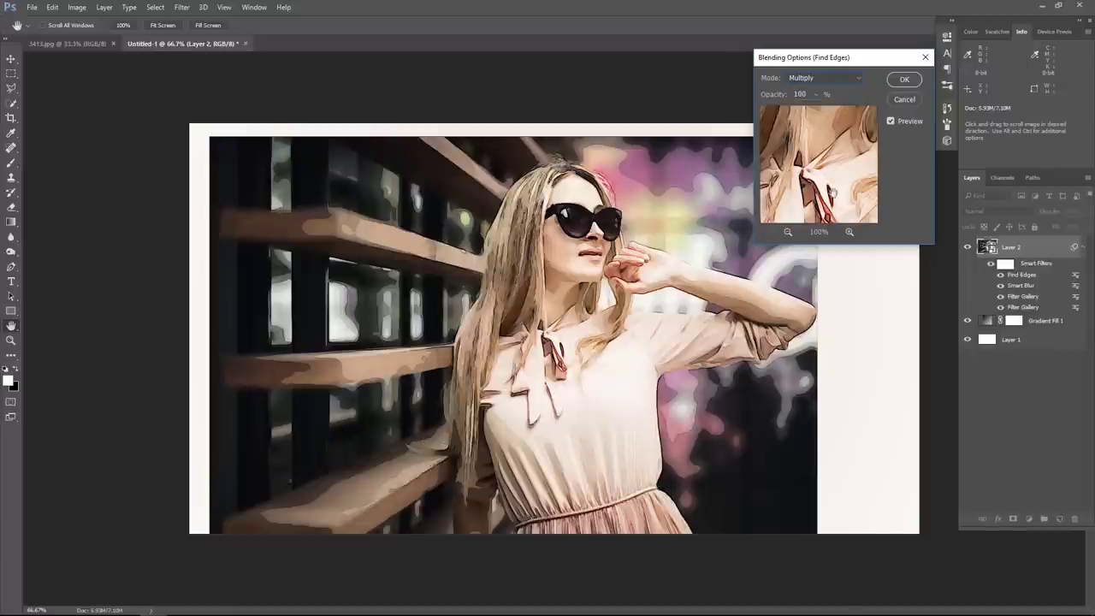
pyautogui.moveTo(817, 99); pyautogui.dragTo(790, 112)
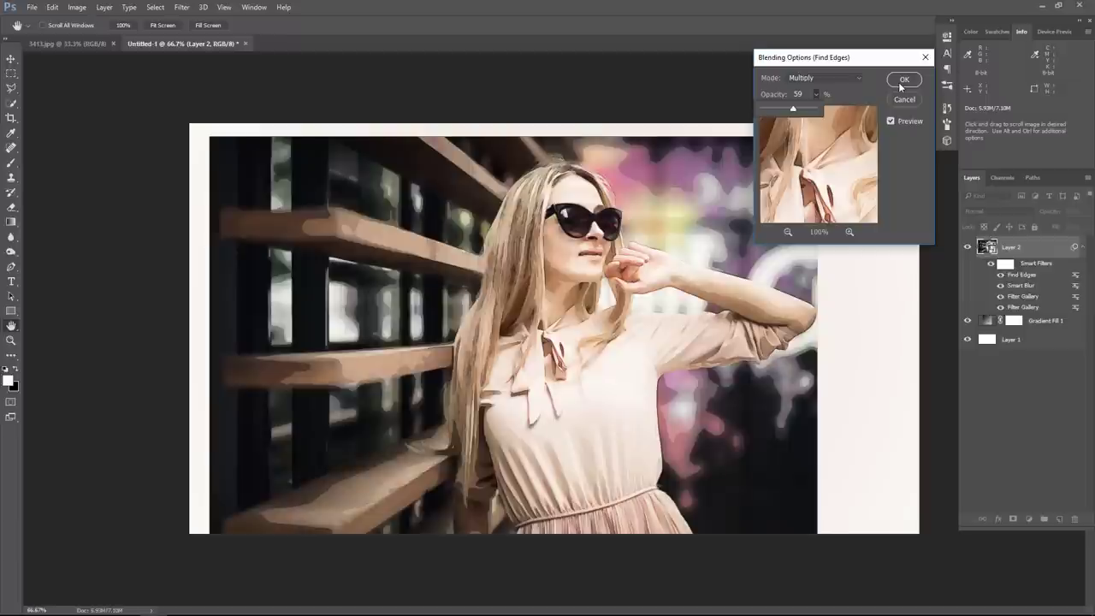
pyautogui.click(898, 82)
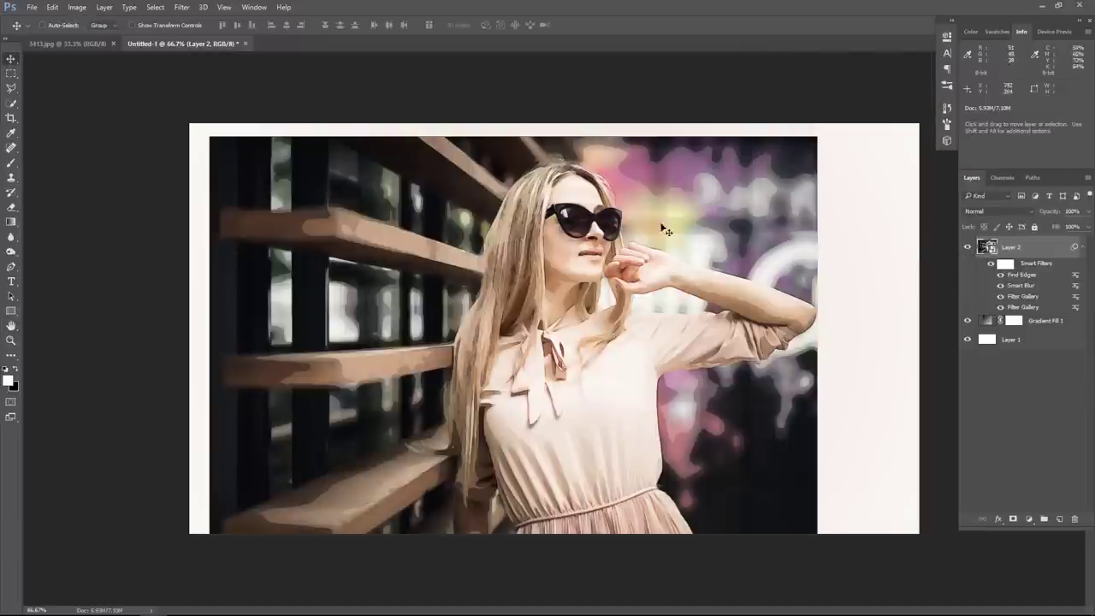
# Step: Scale Layer 2 to about 107% and nudge it to fill the canvas's top, left and bottom edges
pyautogui.hotkey('ctrl', 't')
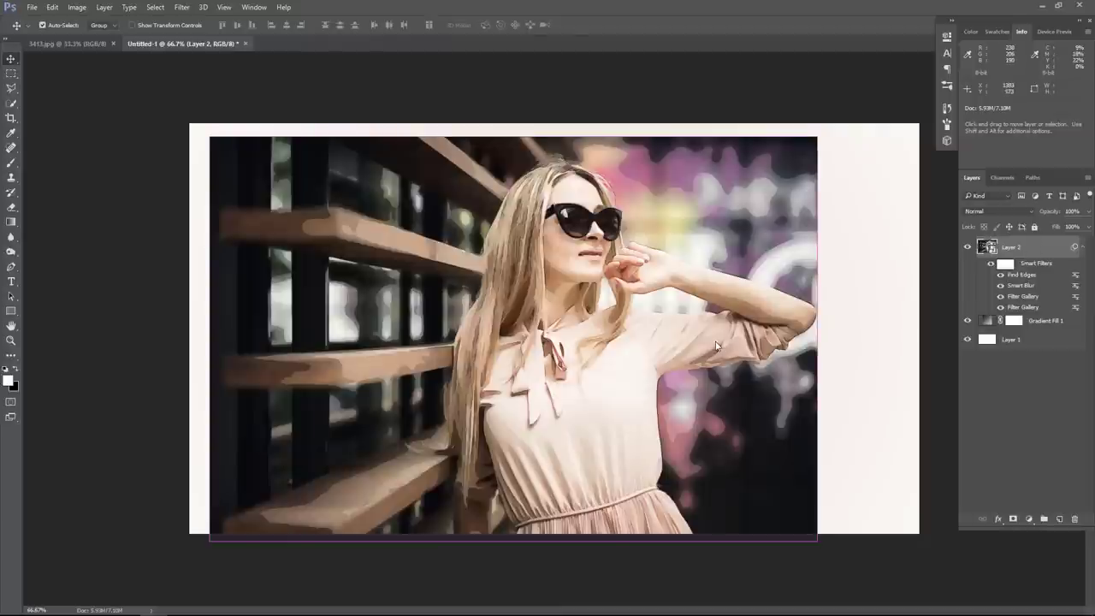
pyautogui.click(558, 237)
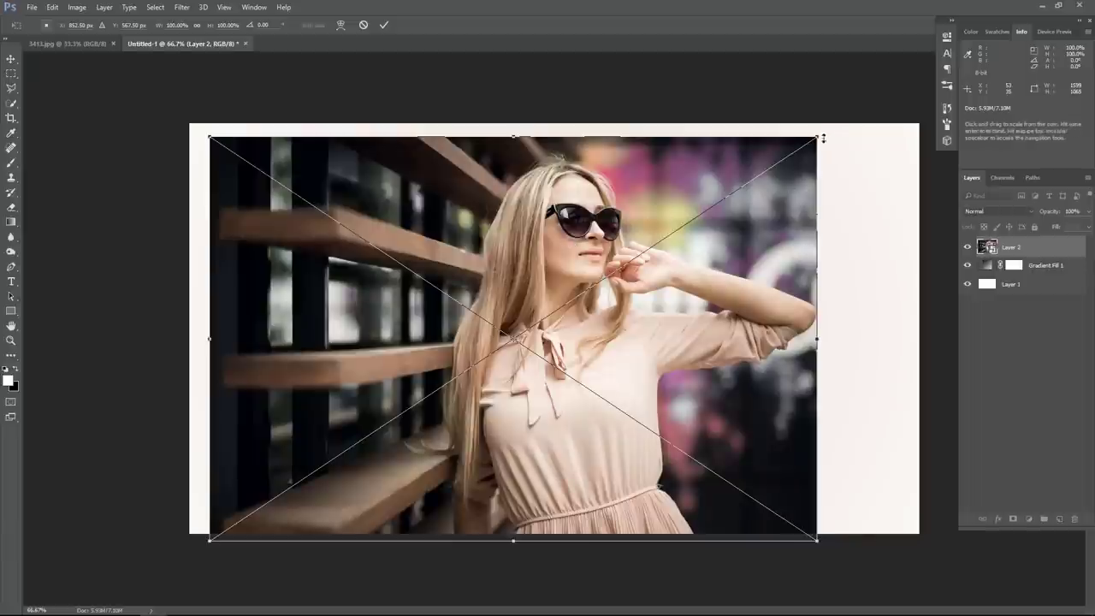
pyautogui.moveTo(817, 136); pyautogui.dragTo(830, 132)
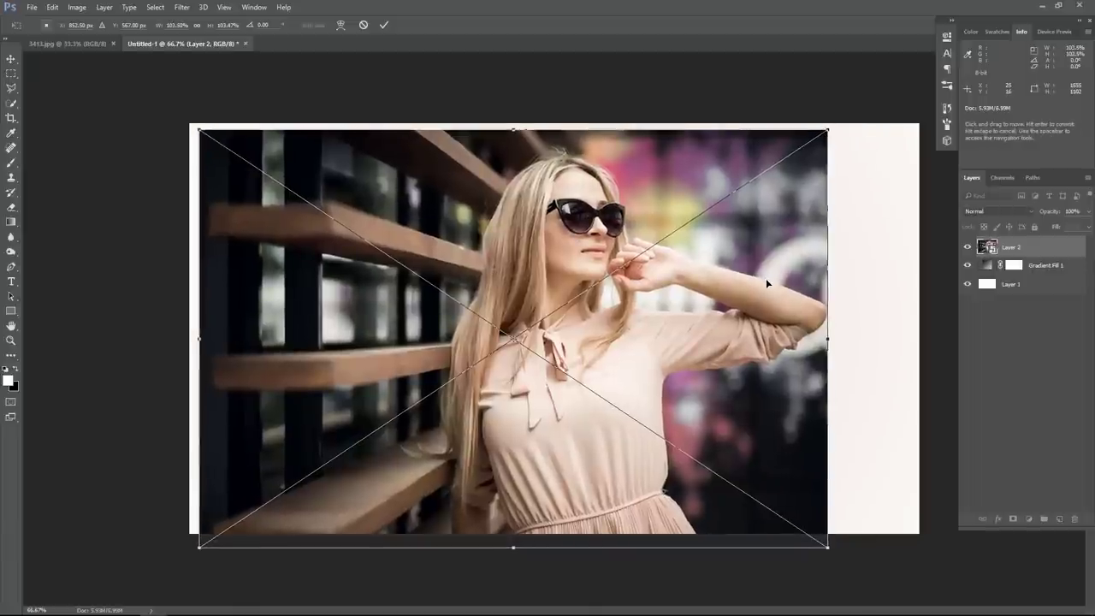
pyautogui.moveTo(766, 275); pyautogui.dragTo(764, 281)
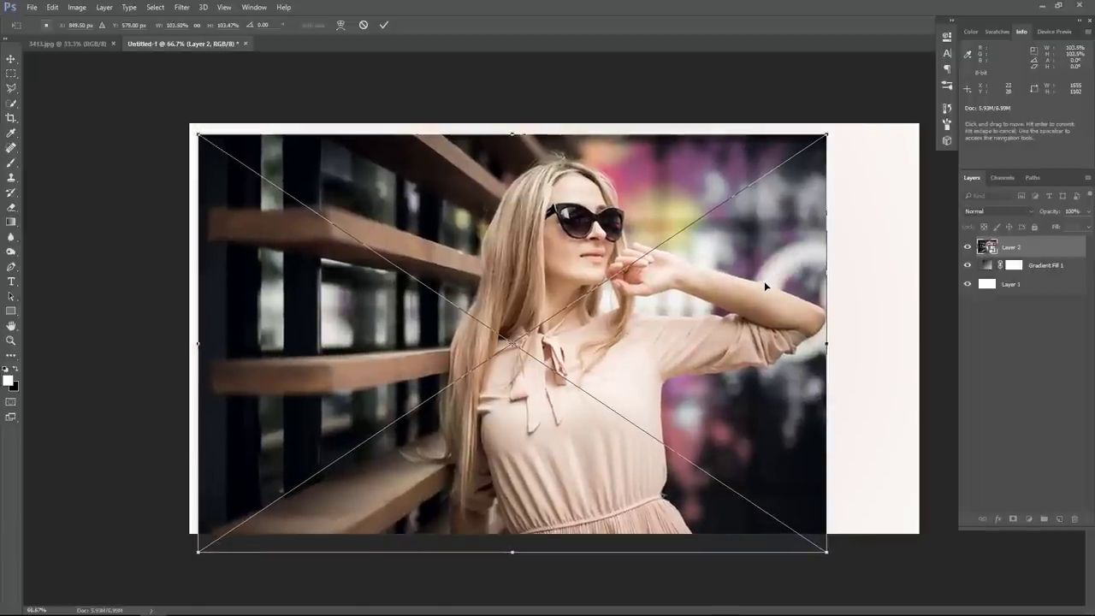
pyautogui.press('Up')
pyautogui.press('Up')
pyautogui.press('Up')
pyautogui.press('Up')
pyautogui.press('Up')
pyautogui.press('Up')
pyautogui.press('Up')
pyautogui.press('Down')
pyautogui.press('Down')
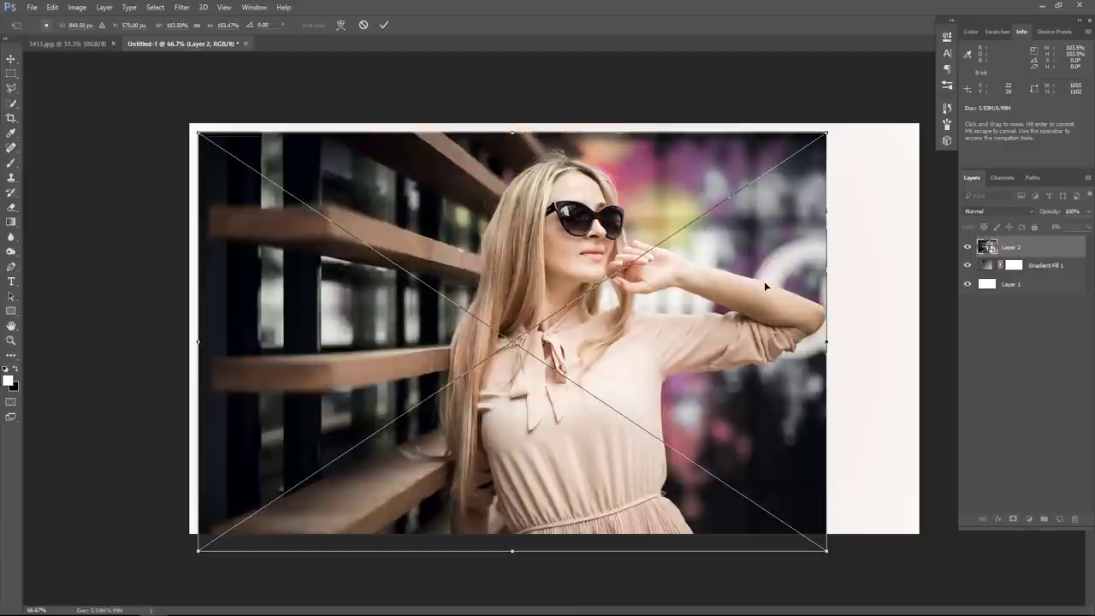
pyautogui.press('Down')
pyautogui.press('Down')
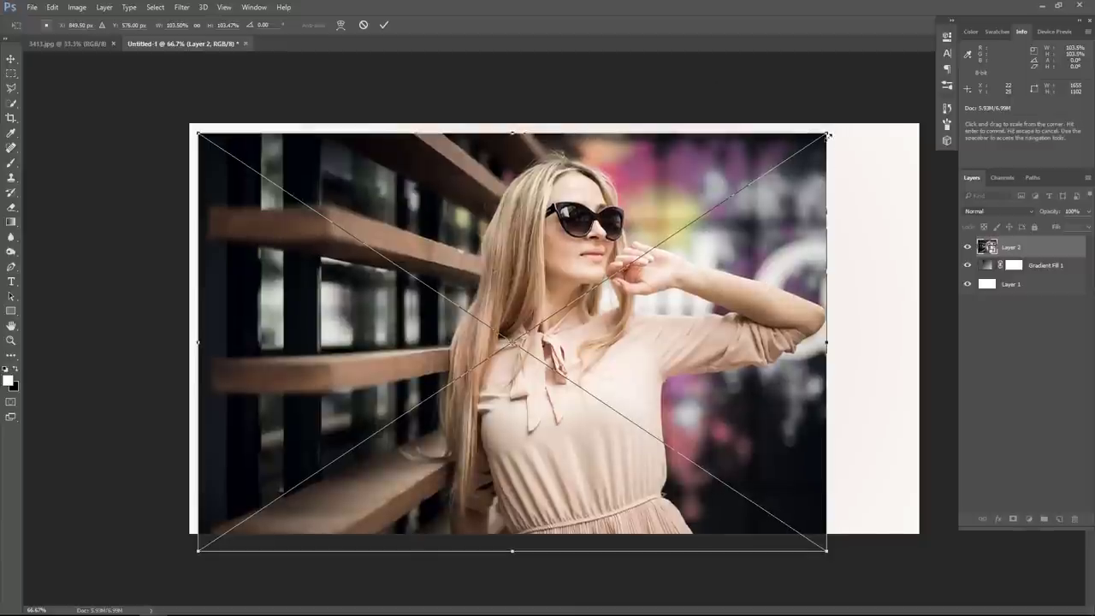
pyautogui.moveTo(827, 132); pyautogui.dragTo(840, 130)
pyautogui.press('Down')
pyautogui.press('Down')
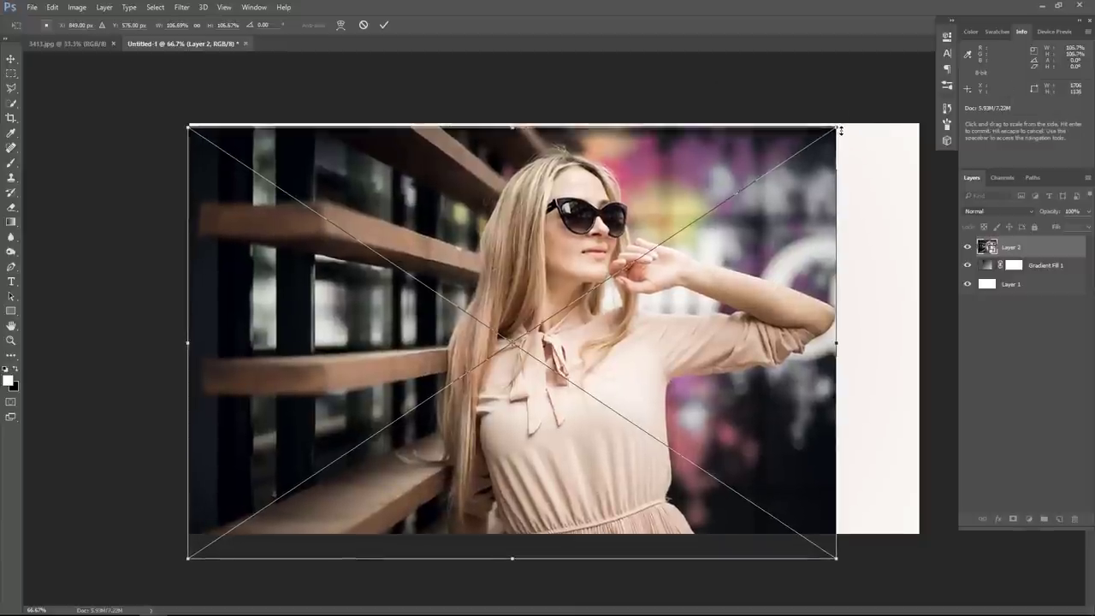
pyautogui.press('Down')
pyautogui.press('Down')
pyautogui.press('Down')
pyautogui.press('Down')
pyautogui.press('Down')
pyautogui.press('Down')
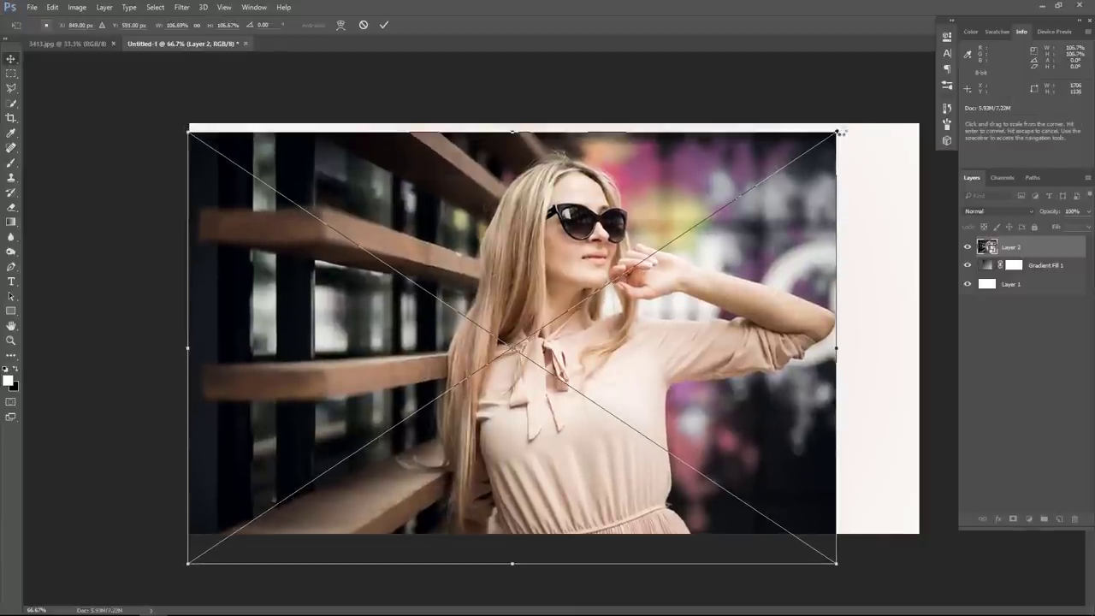
pyautogui.press('Return')
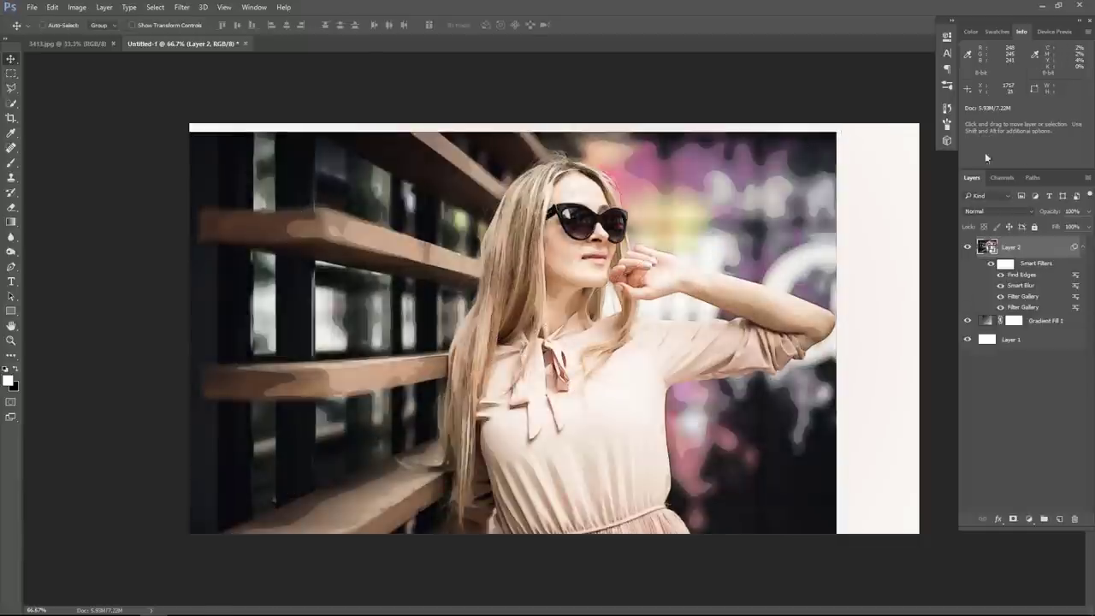
# Step: Add a layer mask to Layer 2 and invert it to black, hiding the photo
pyautogui.click(1014, 519)
pyautogui.doubleClick(1012, 247)
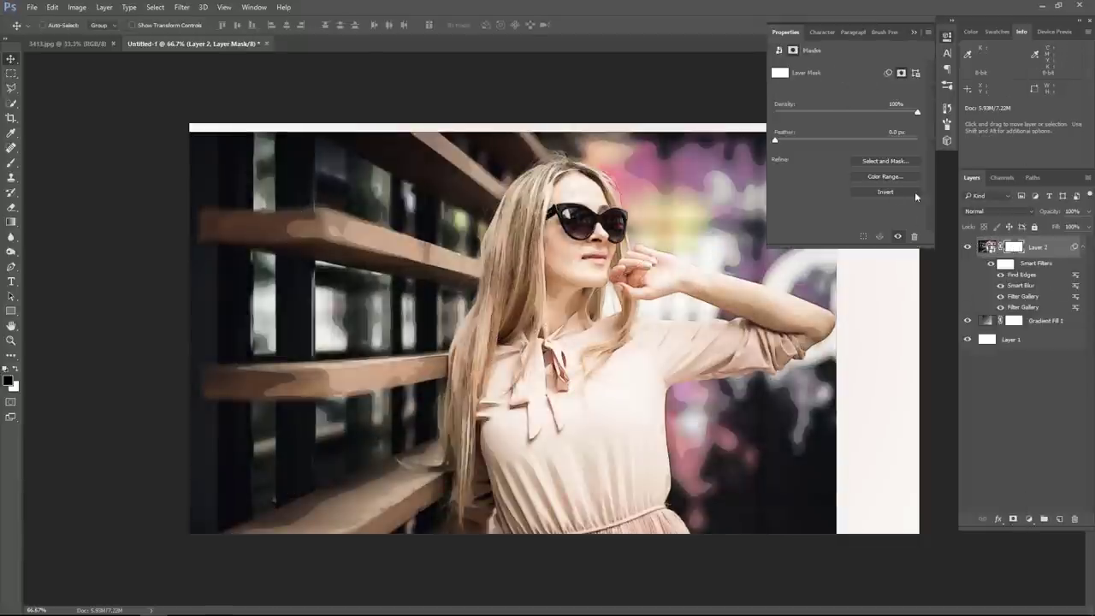
pyautogui.click(886, 192)
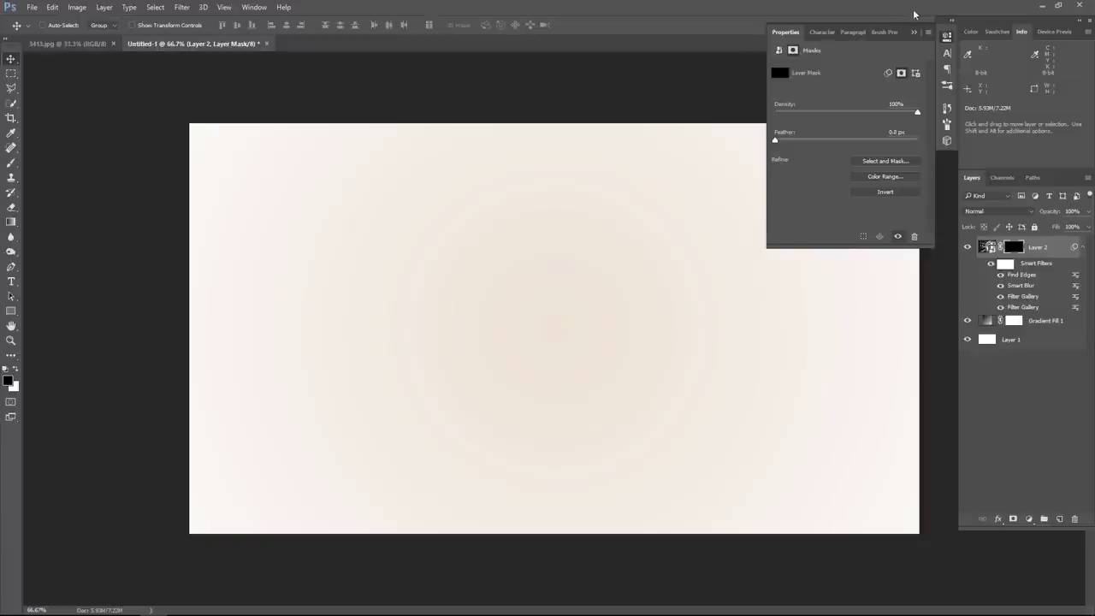
pyautogui.click(914, 33)
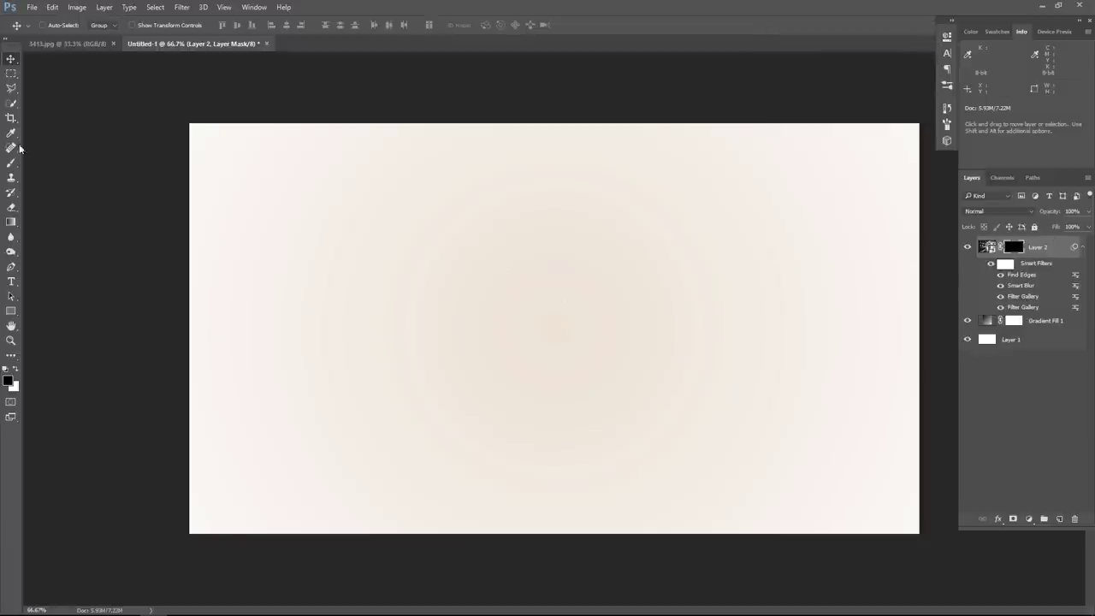
pyautogui.click(11, 165)
# Step: Load the 538 px textured brush preset and raise brush opacity to 100%
pyautogui.click(61, 26)
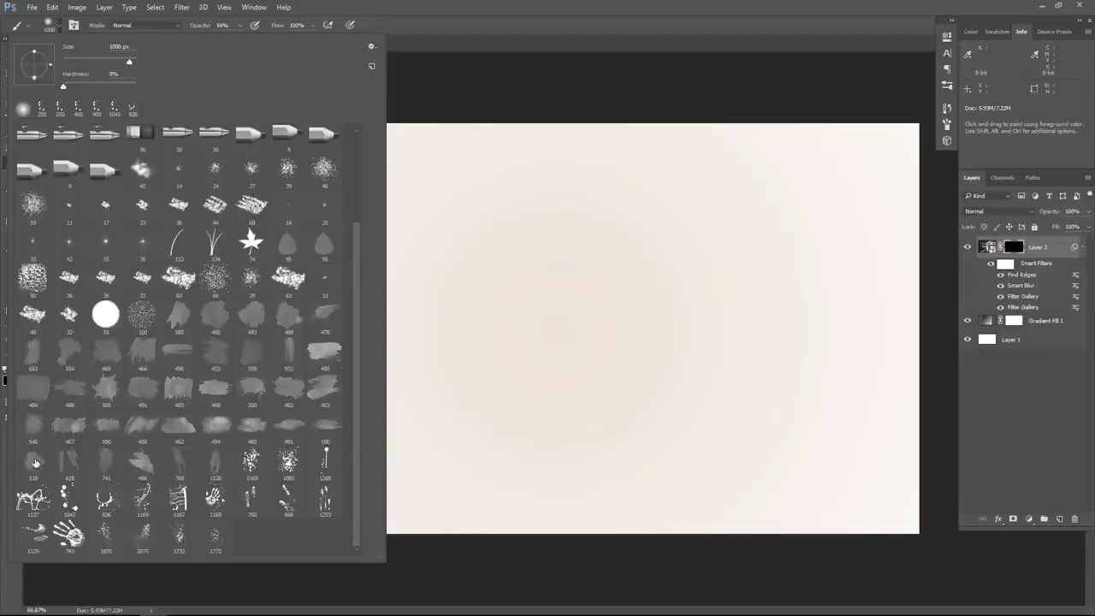
pyautogui.click(34, 463)
pyautogui.moveTo(242, 26); pyautogui.dragTo(273, 44)
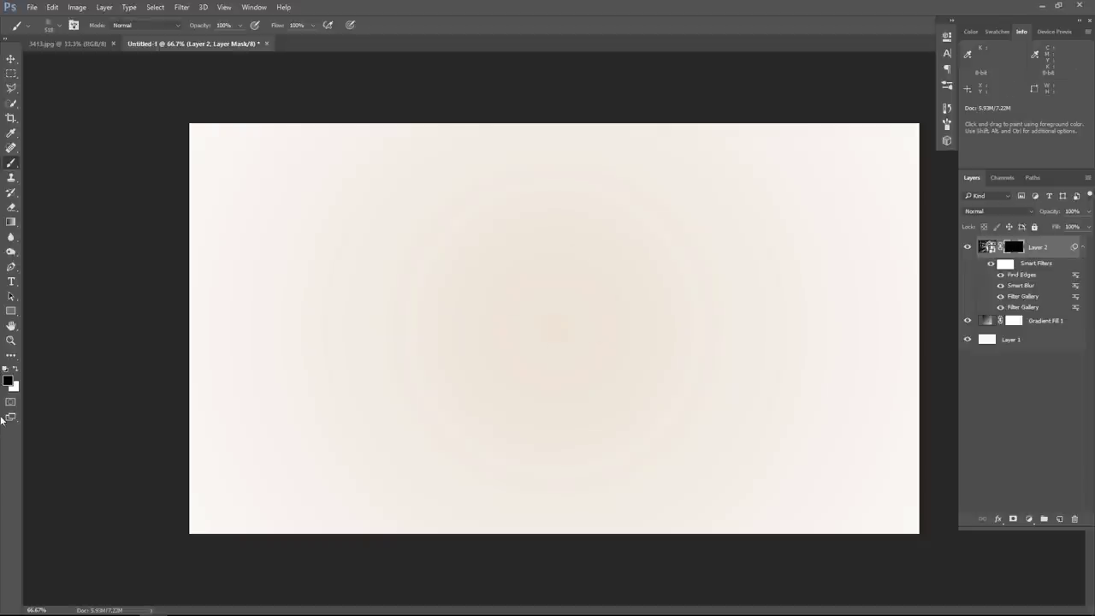
# Step: Switch to white and enable Shape Dynamics with 71% angle jitter plus Scattering, lowering scatter
pyautogui.click(16, 368)
pyautogui.click(947, 125)
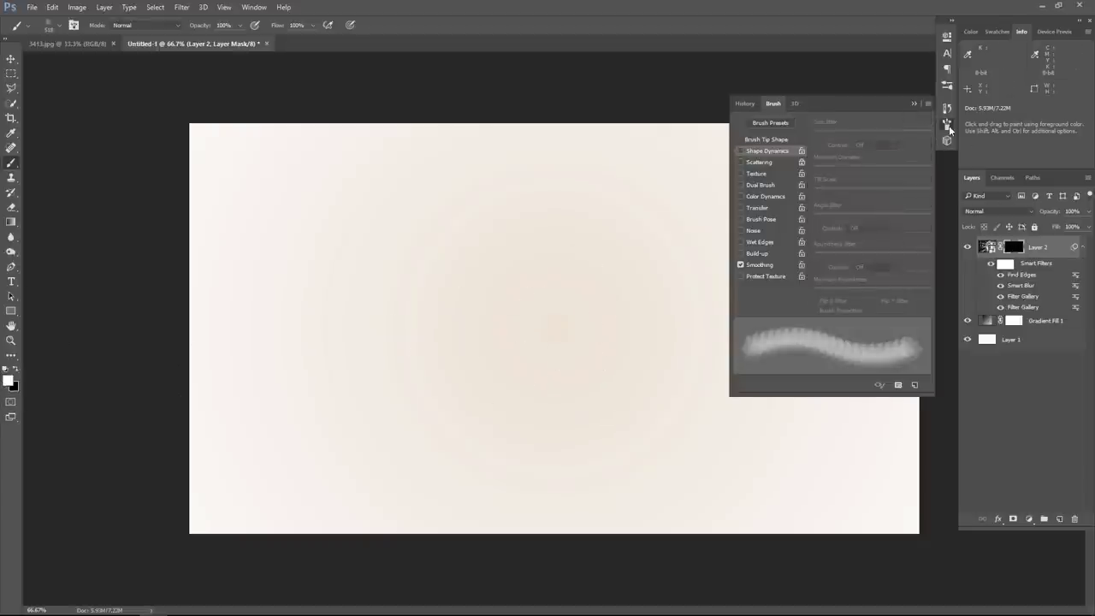
pyautogui.click(741, 151)
pyautogui.click(742, 163)
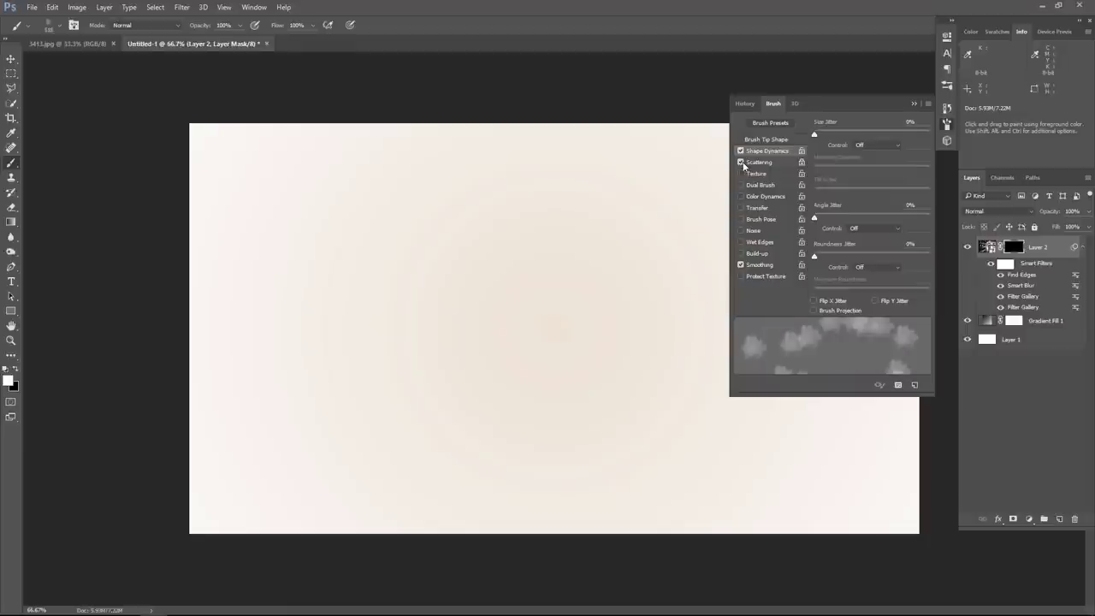
pyautogui.moveTo(817, 216); pyautogui.dragTo(896, 220)
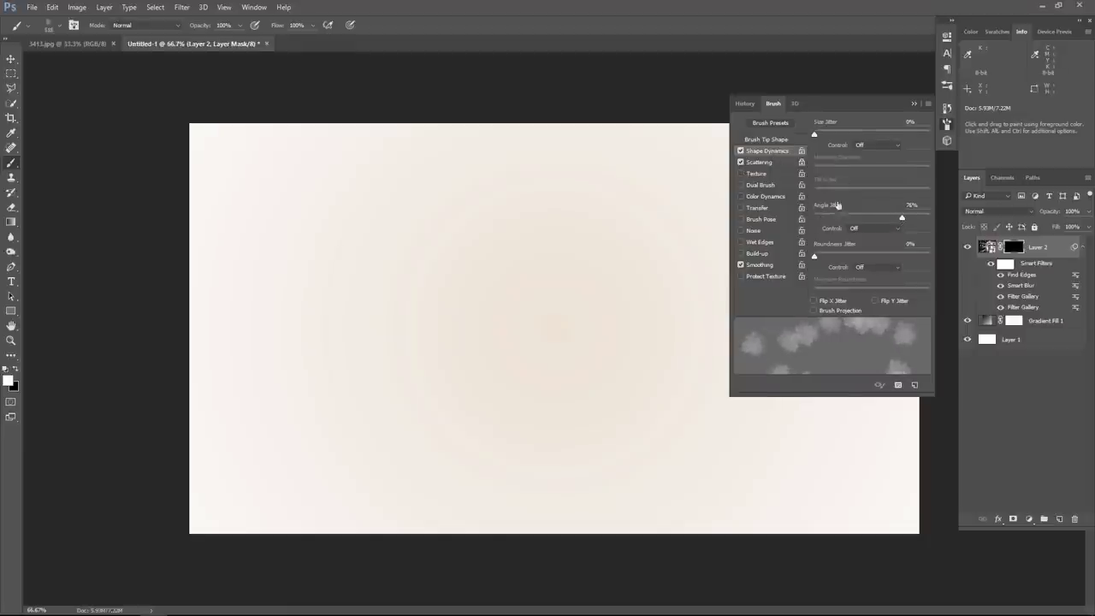
pyautogui.click(758, 162)
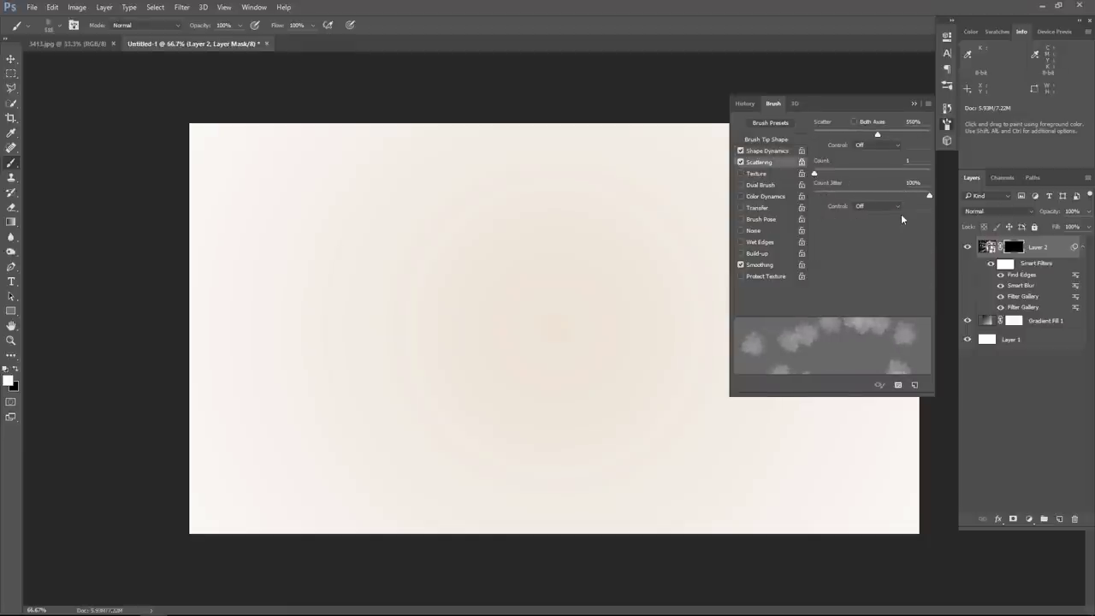
pyautogui.moveTo(877, 137)
pyautogui.mouseDown()
pyautogui.moveTo(897, 139)
pyautogui.moveTo(858, 137)
pyautogui.moveTo(889, 138)
pyautogui.mouseUp()
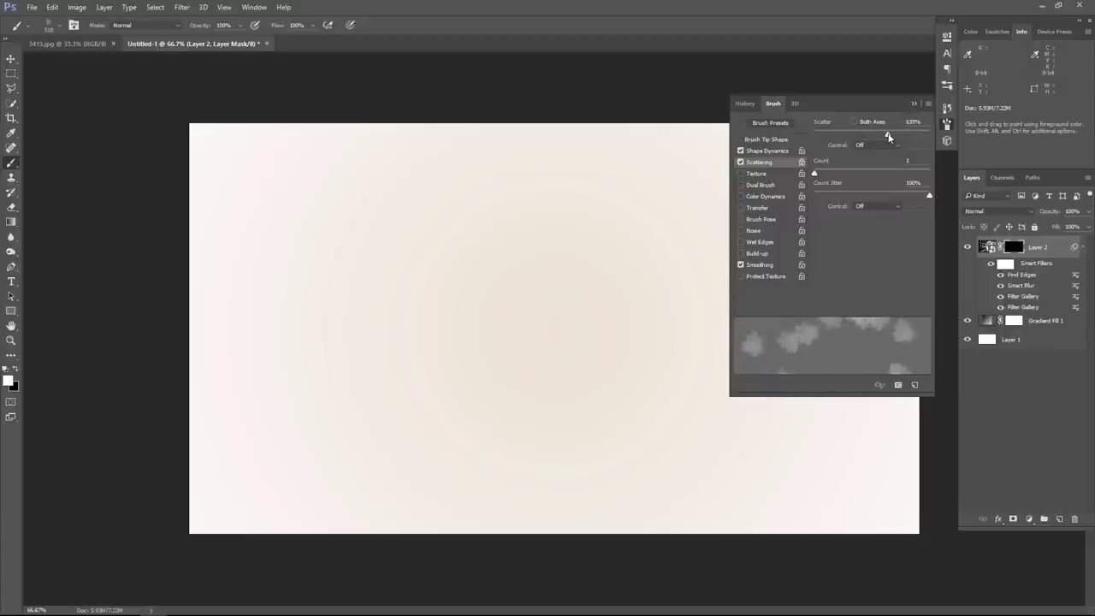
# Step: Paint white strokes on Layer 2's mask revealing the woman from head to chest, after undoing a test stroke
pyautogui.click(913, 103)
pyautogui.moveTo(623, 278); pyautogui.dragTo(616, 372)
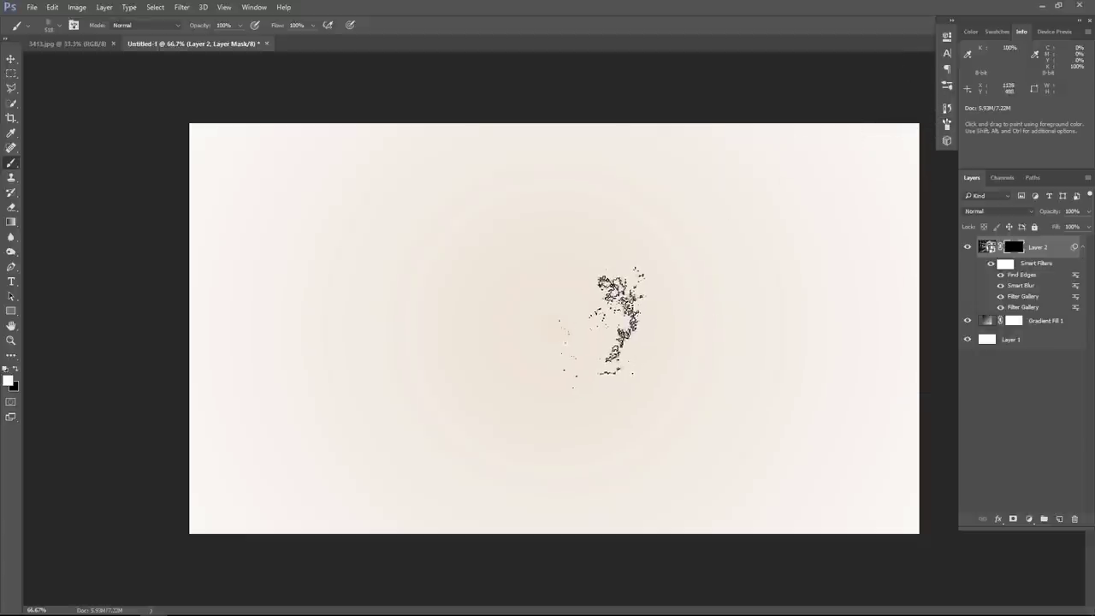
pyautogui.hotkey('ctrl', 'z')
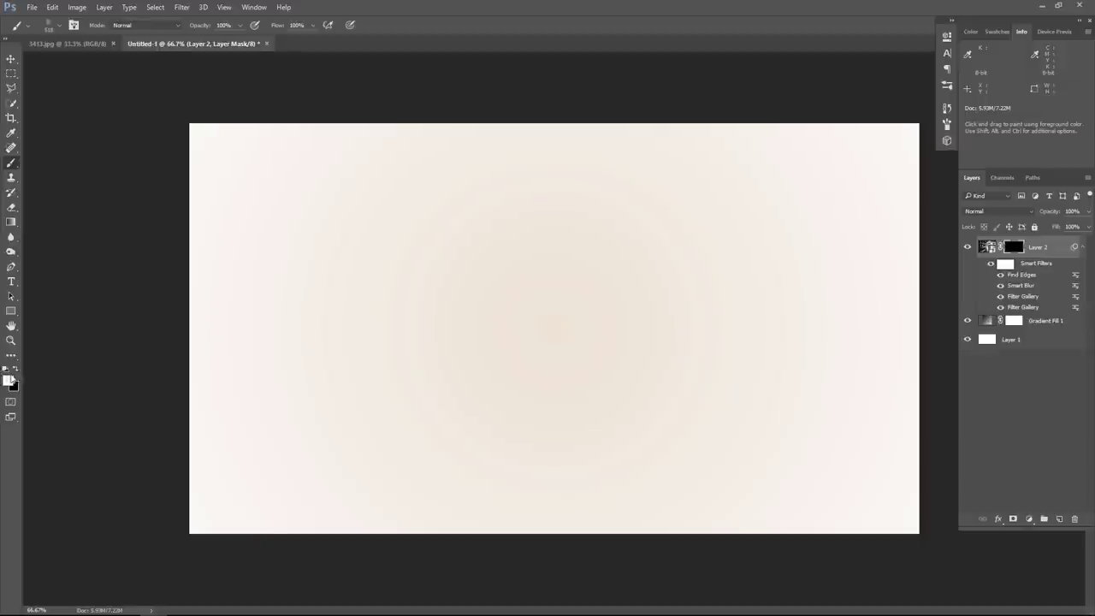
pyautogui.moveTo(529, 282)
pyautogui.mouseDown()
pyautogui.moveTo(589, 291)
pyautogui.moveTo(594, 308)
pyautogui.moveTo(526, 308)
pyautogui.moveTo(599, 295)
pyautogui.moveTo(648, 376)
pyautogui.moveTo(643, 363)
pyautogui.moveTo(550, 366)
pyautogui.moveTo(587, 379)
pyautogui.moveTo(502, 440)
pyautogui.moveTo(467, 424)
pyautogui.moveTo(526, 501)
pyautogui.moveTo(526, 440)
pyautogui.moveTo(391, 294)
pyautogui.moveTo(543, 240)
pyautogui.moveTo(670, 317)
pyautogui.moveTo(599, 305)
pyautogui.moveTo(633, 321)
pyautogui.moveTo(647, 391)
pyautogui.moveTo(710, 403)
pyautogui.moveTo(697, 363)
pyautogui.moveTo(672, 440)
pyautogui.moveTo(734, 318)
pyautogui.moveTo(744, 454)
pyautogui.moveTo(624, 308)
pyautogui.moveTo(436, 475)
pyautogui.moveTo(381, 569)
pyautogui.mouseUp()
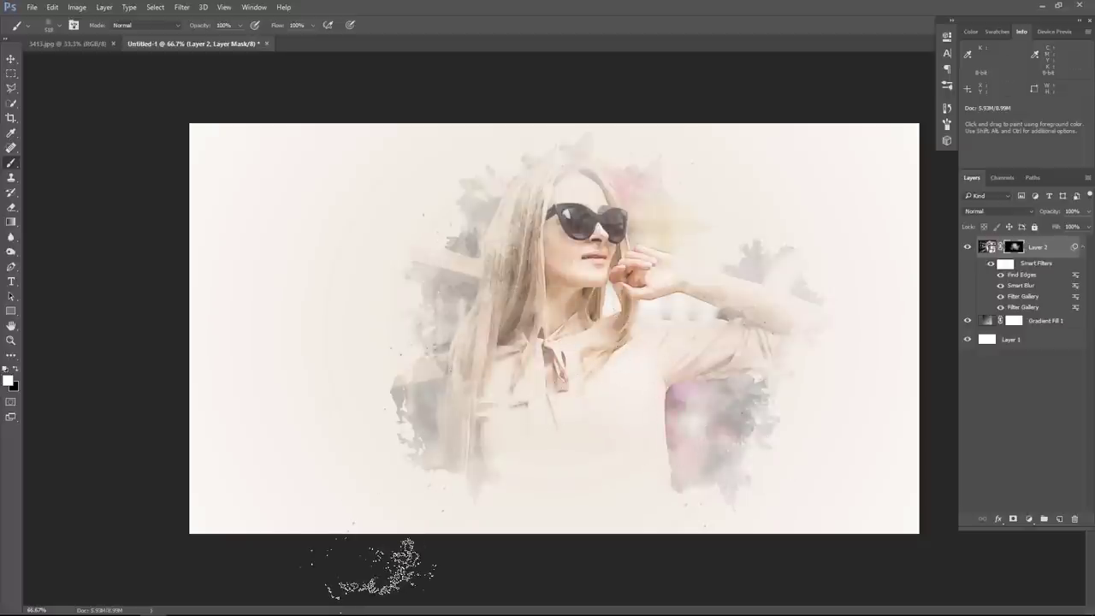
pyautogui.moveTo(381, 569)
pyautogui.mouseDown()
pyautogui.moveTo(525, 440)
pyautogui.moveTo(574, 245)
pyautogui.moveTo(560, 330)
pyautogui.moveTo(582, 287)
pyautogui.moveTo(616, 360)
pyautogui.moveTo(664, 338)
pyautogui.moveTo(535, 308)
pyautogui.moveTo(673, 343)
pyautogui.moveTo(696, 294)
pyautogui.moveTo(630, 403)
pyautogui.moveTo(677, 398)
pyautogui.moveTo(628, 324)
pyautogui.mouseUp()
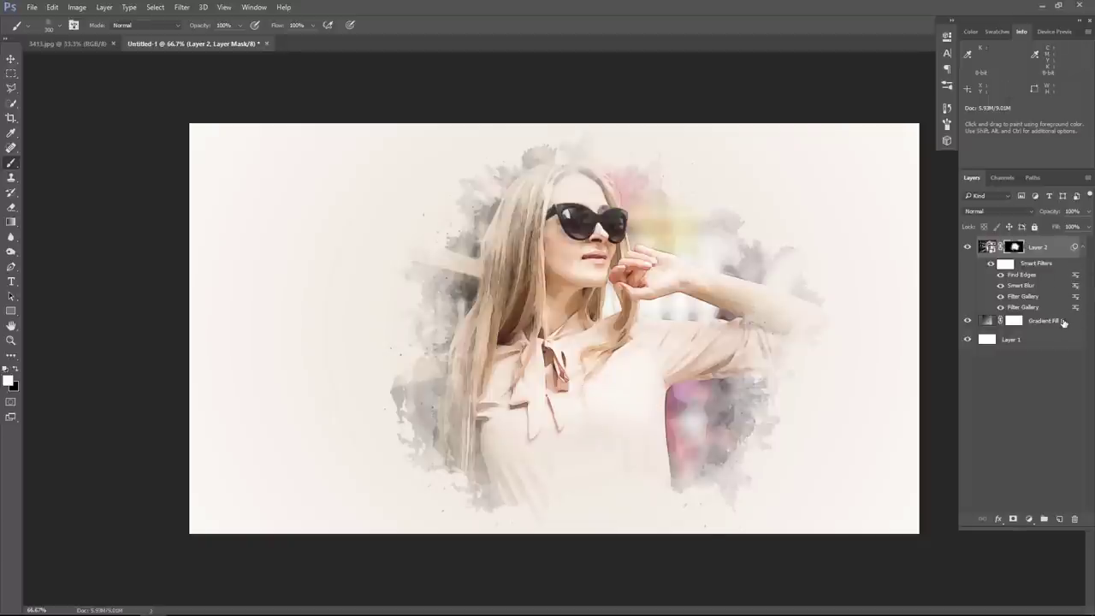
# Step: Add a new Layer 3 above Gradient Fill 1 and load the 2075 px splatter brush
pyautogui.click(1064, 322)
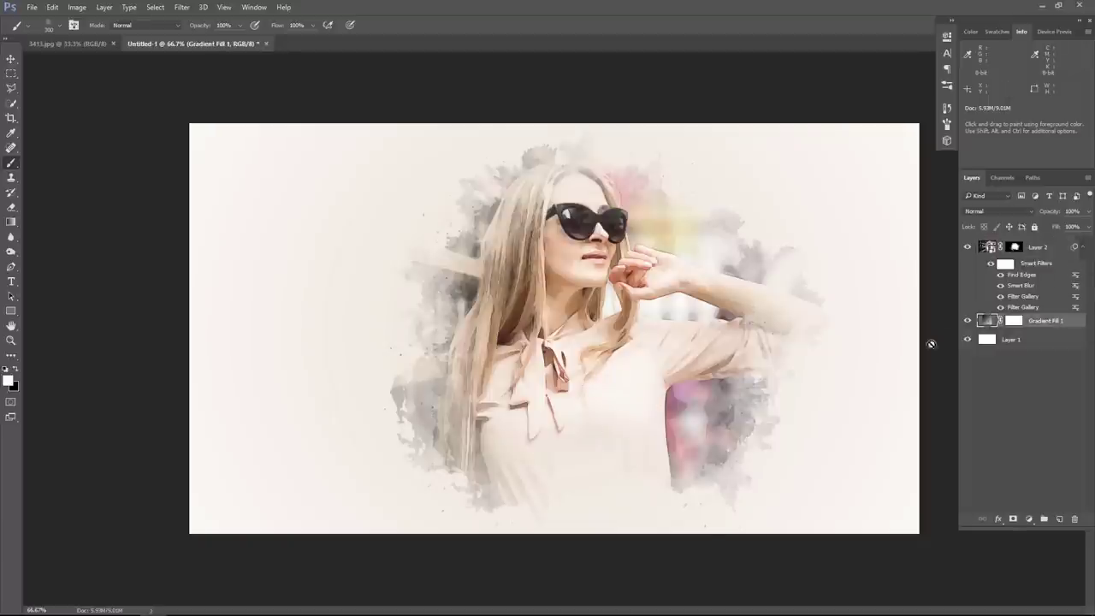
pyautogui.click(1060, 519)
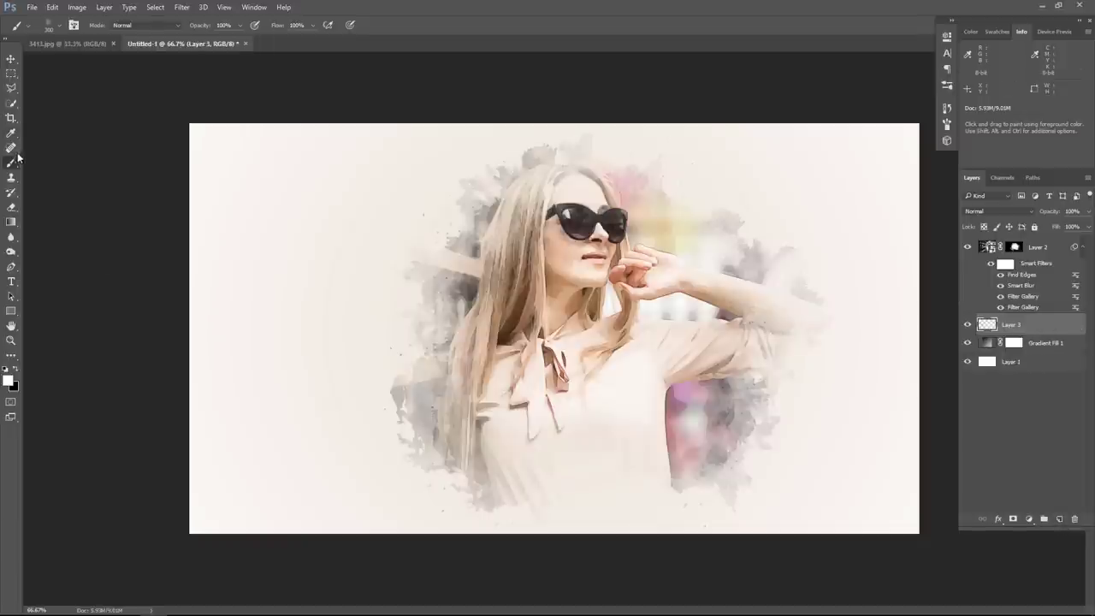
pyautogui.click(58, 28)
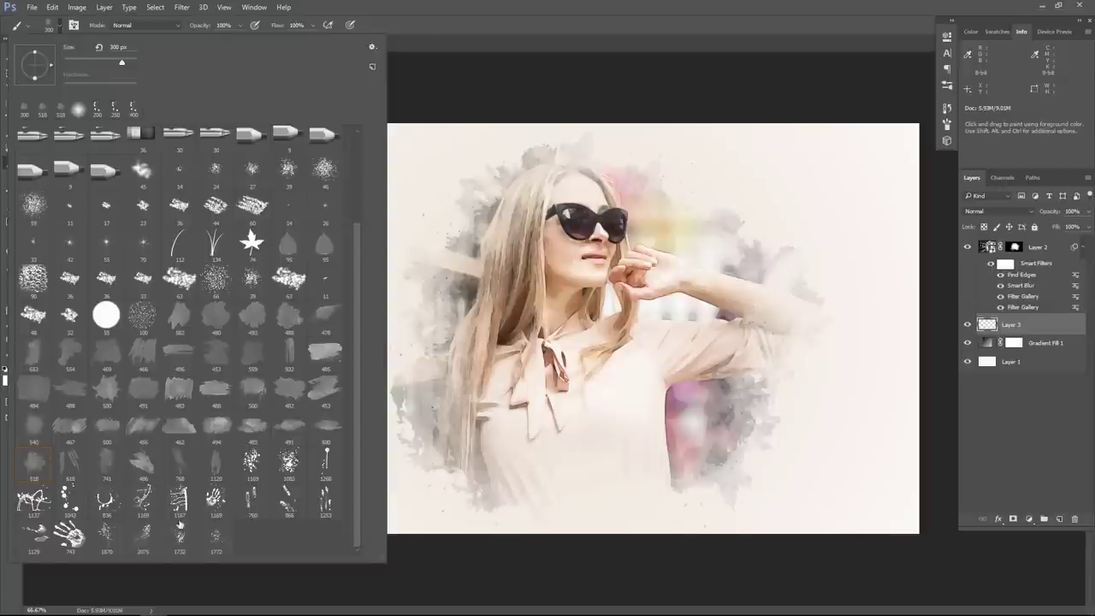
pyautogui.click(146, 542)
pyautogui.click(634, 6)
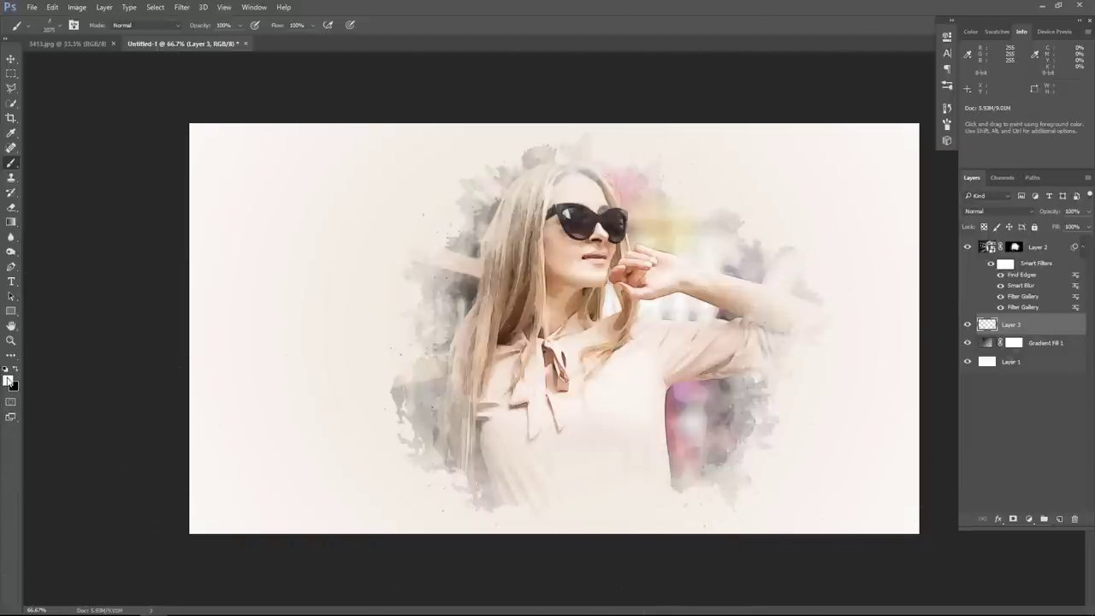
# Step: Sample a pale pink from the canvas and deepen it to a muted magenta foreground colour
pyautogui.click(8, 381)
pyautogui.click(627, 197)
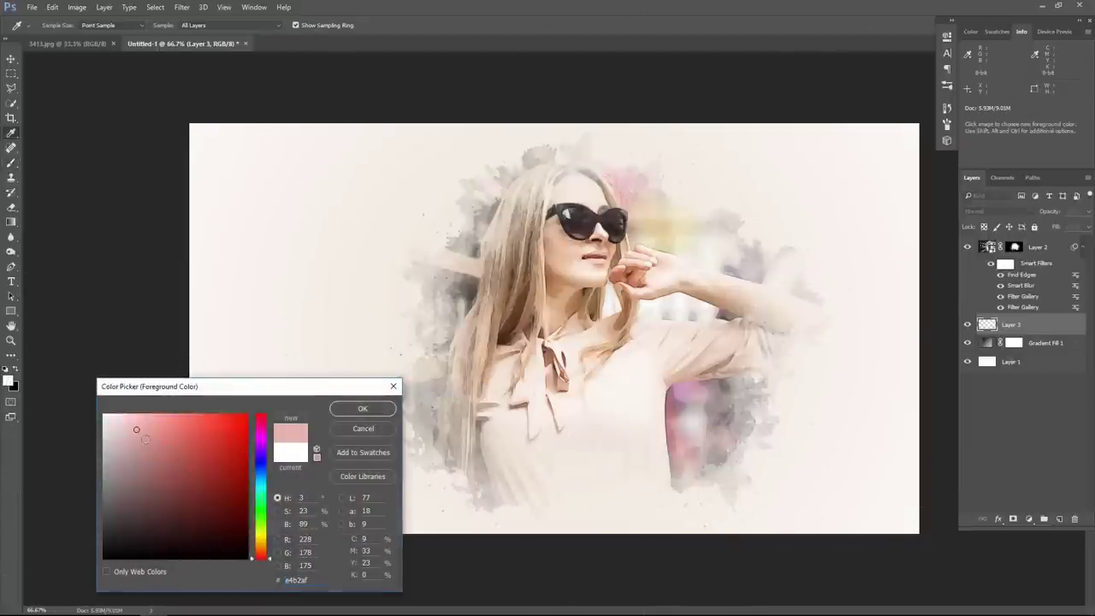
pyautogui.moveTo(262, 448); pyautogui.dragTo(264, 432)
pyautogui.click(166, 463)
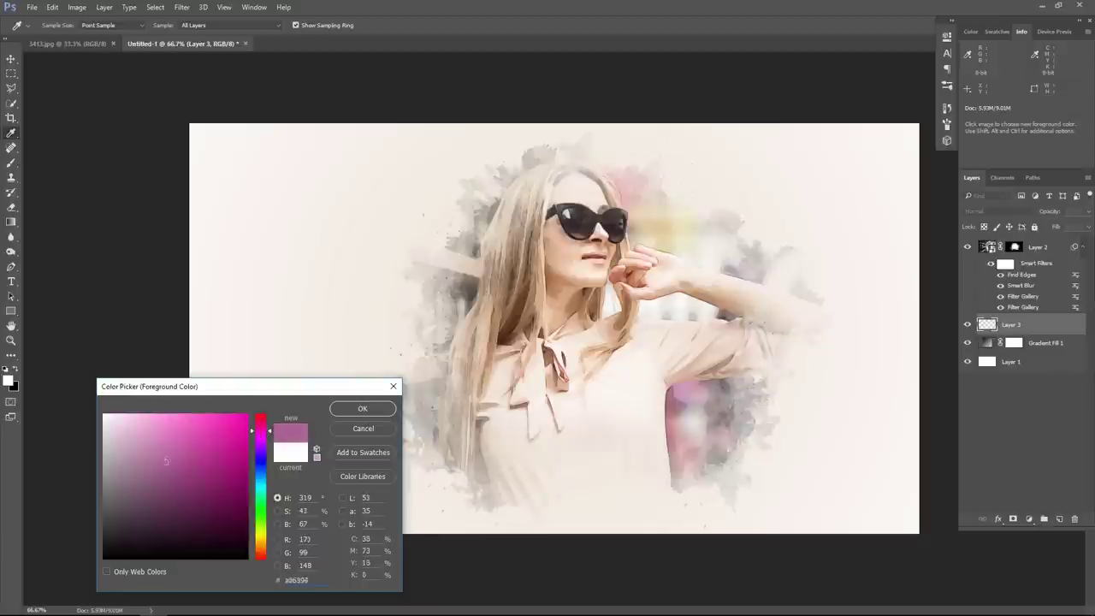
pyautogui.press('Return')
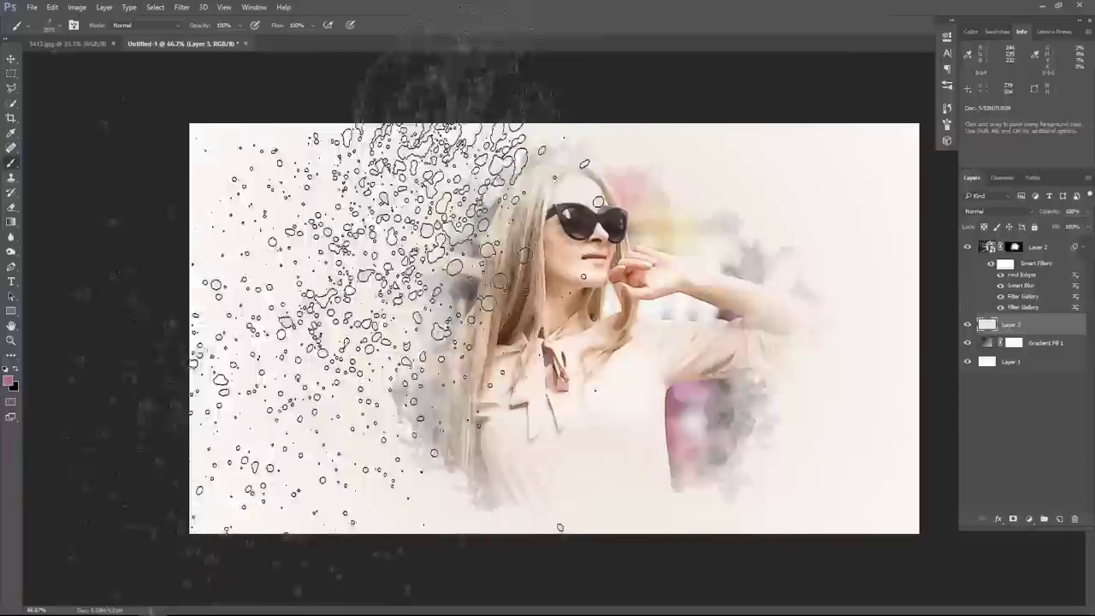
# Step: Turn off brush Scattering, set tip spacing to 1000% and rotate the brush tip
pyautogui.click(948, 124)
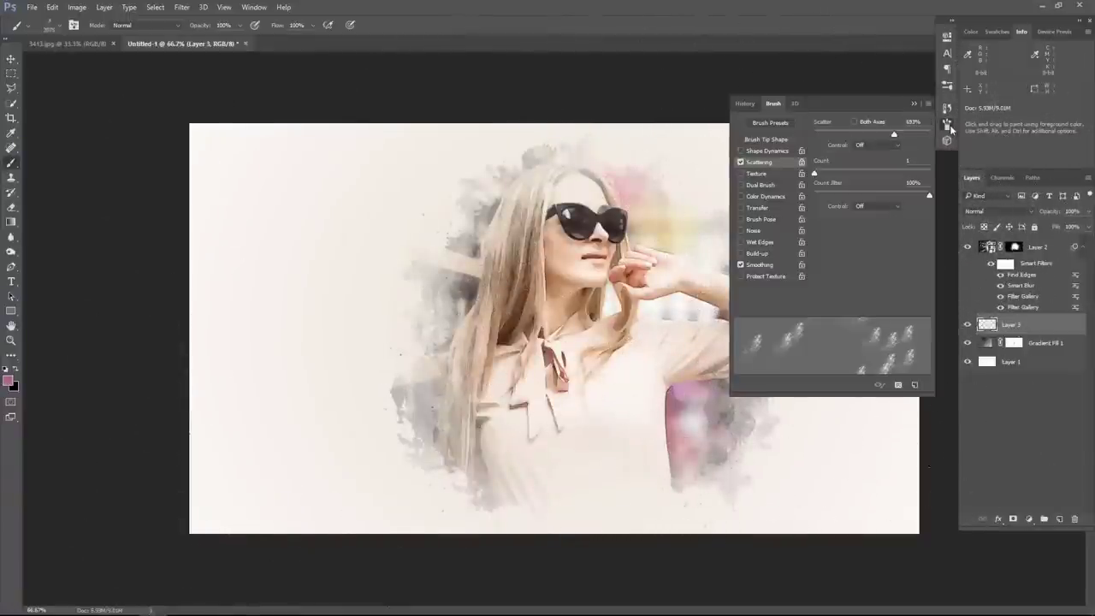
pyautogui.click(741, 162)
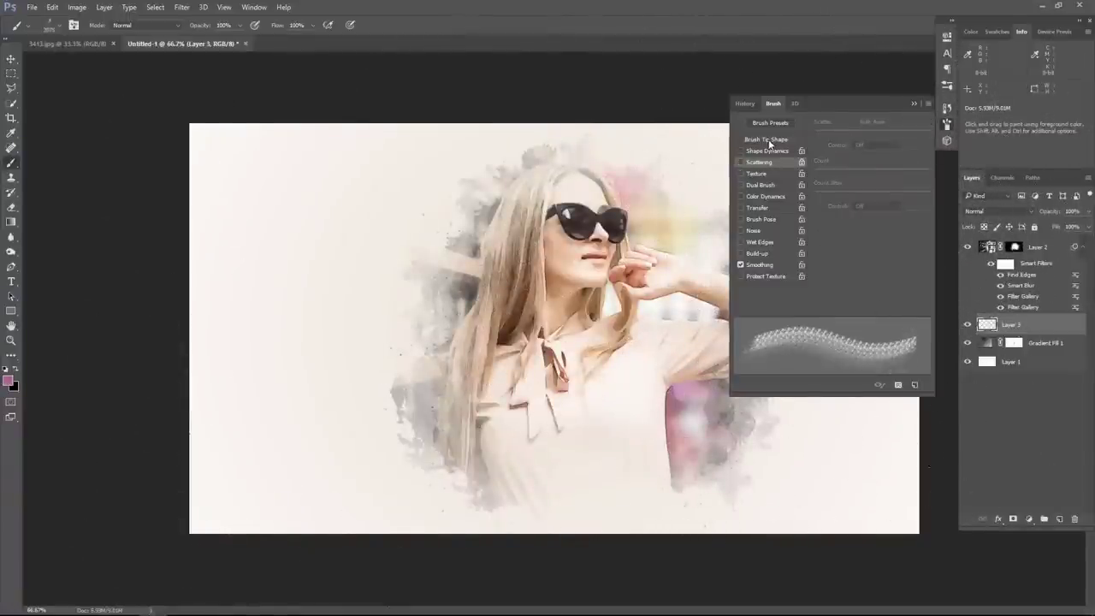
pyautogui.click(769, 139)
pyautogui.moveTo(828, 291); pyautogui.dragTo(815, 292)
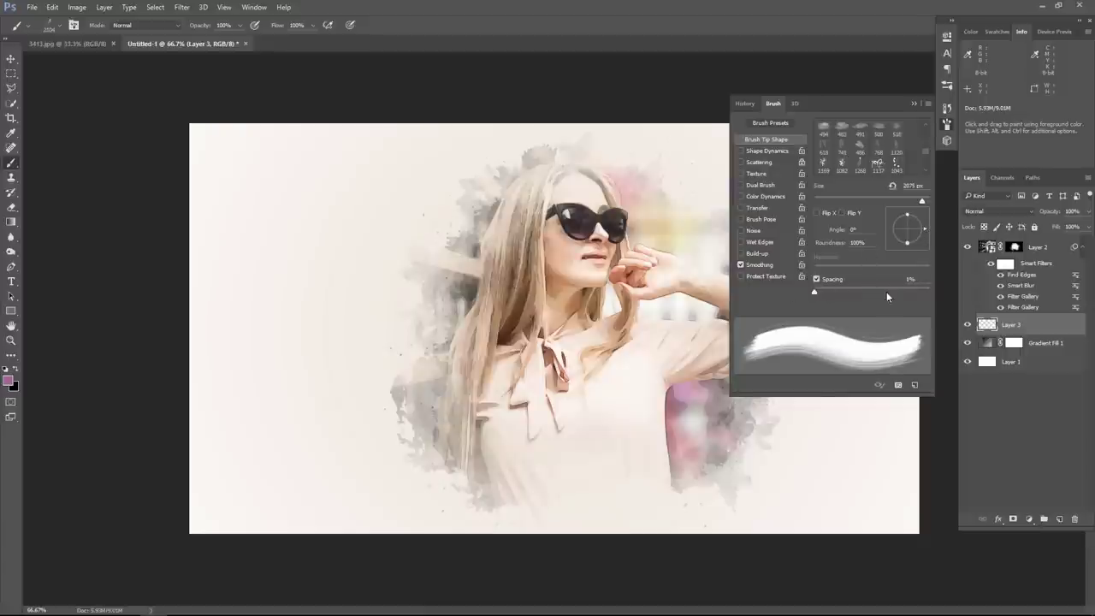
pyautogui.moveTo(887, 292); pyautogui.dragTo(938, 290)
pyautogui.moveTo(926, 244)
pyautogui.mouseDown()
pyautogui.moveTo(887, 269)
pyautogui.moveTo(847, 223)
pyautogui.mouseUp()
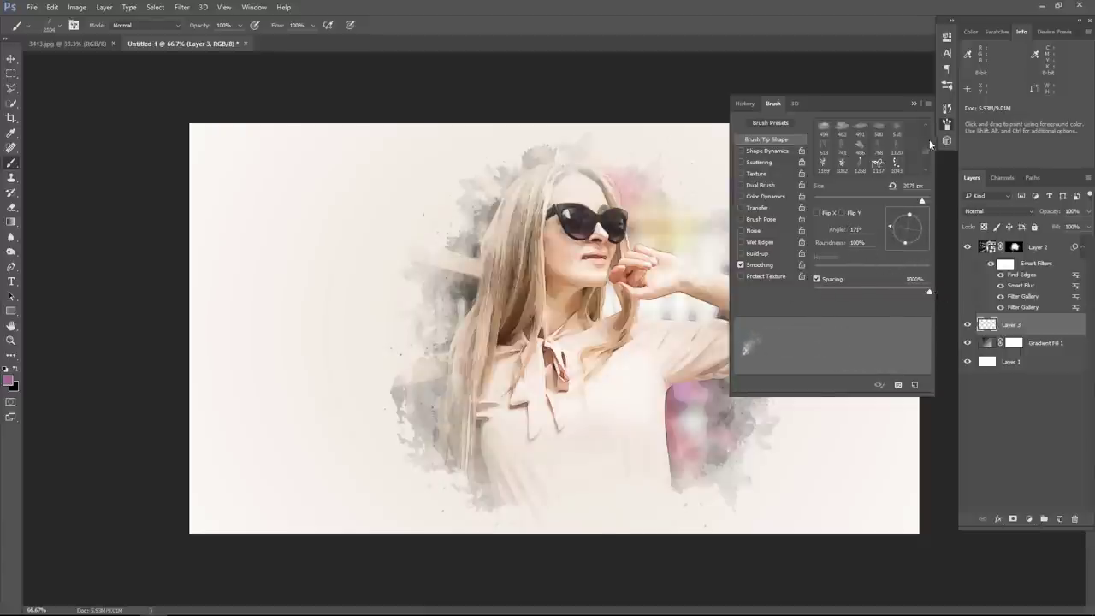
pyautogui.click(914, 104)
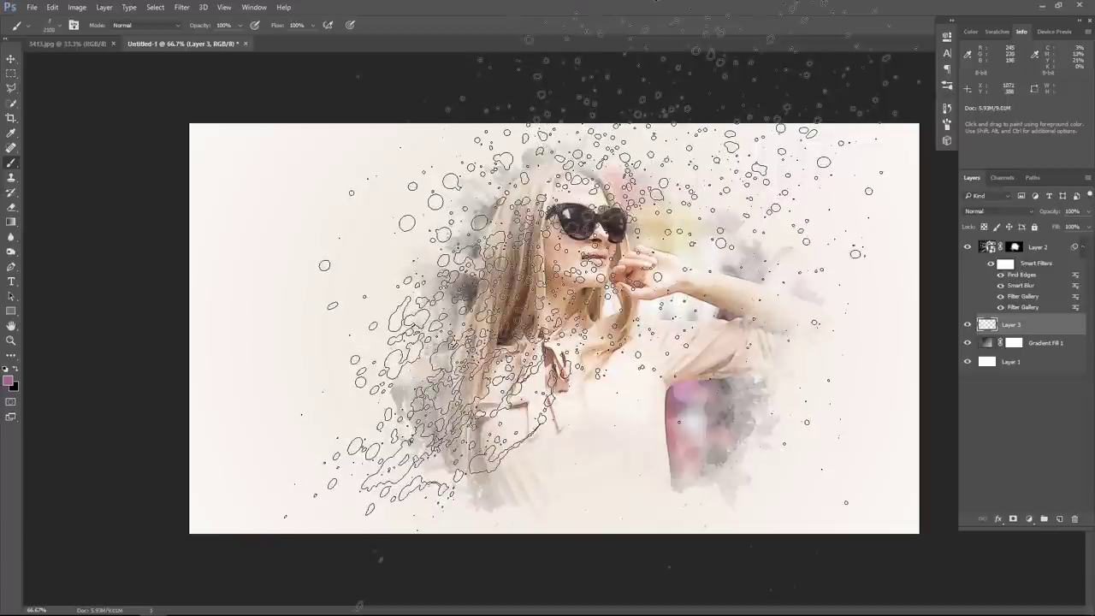
# Step: Shrink the brush to about 500 px and fade Layer 3 to 47% opacity
pyautogui.press('[')
pyautogui.press('[')
pyautogui.press('[')
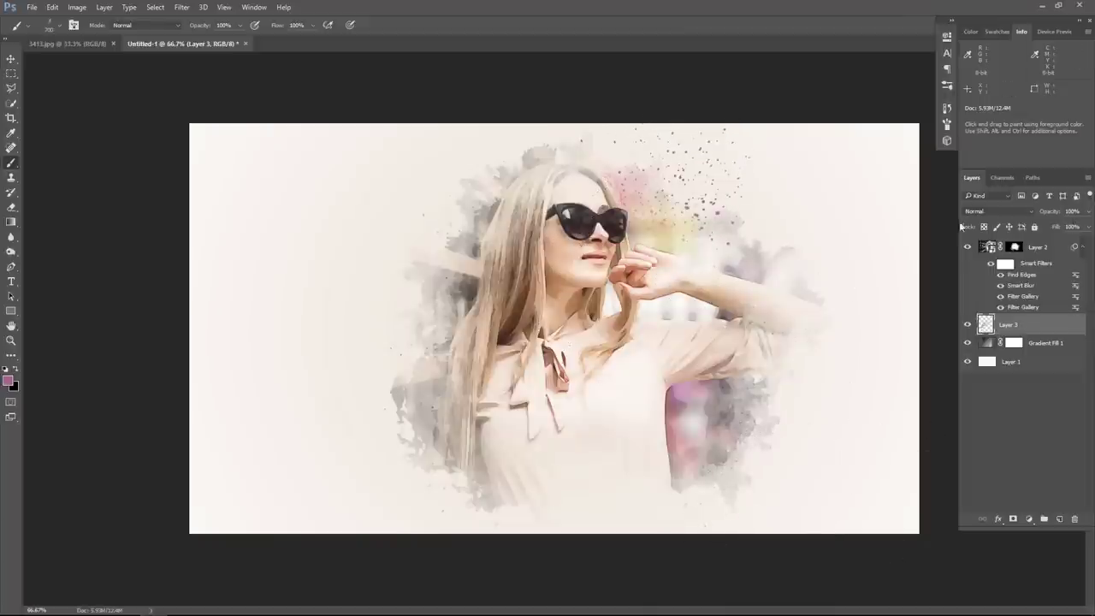
pyautogui.click(1088, 213)
pyautogui.moveTo(1083, 229); pyautogui.dragTo(1062, 230)
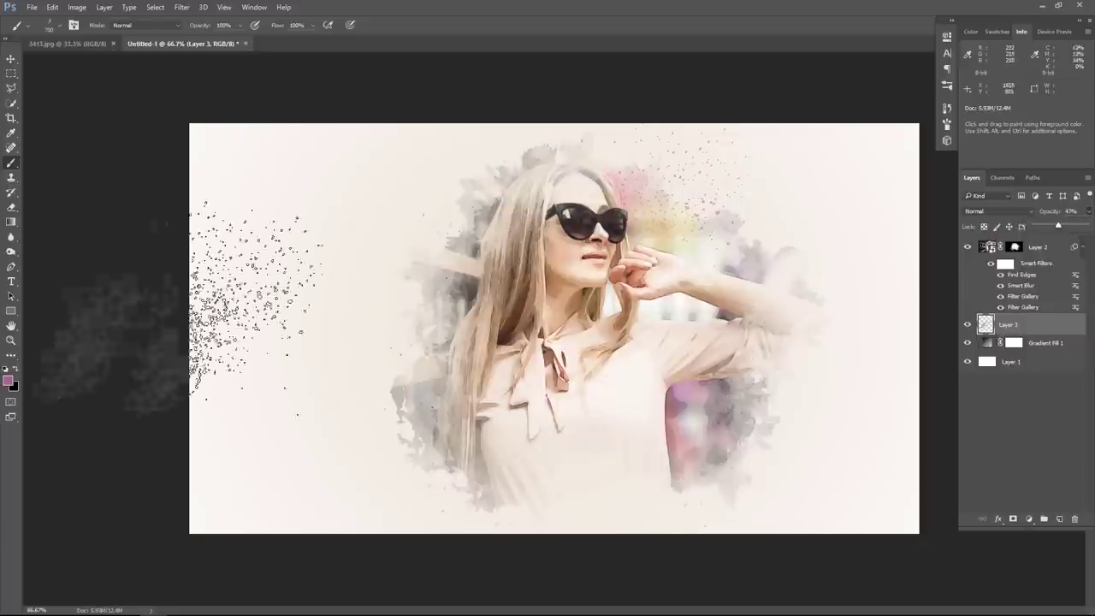
# Step: Rotate the brush tip angle to about 92°
pyautogui.click(948, 124)
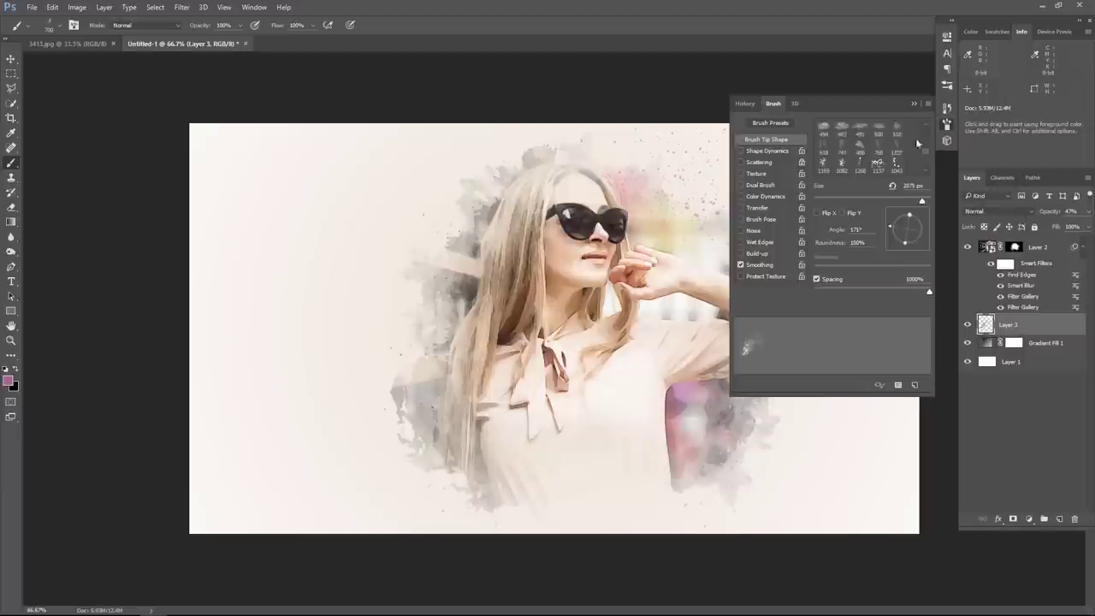
pyautogui.moveTo(896, 209); pyautogui.dragTo(908, 190)
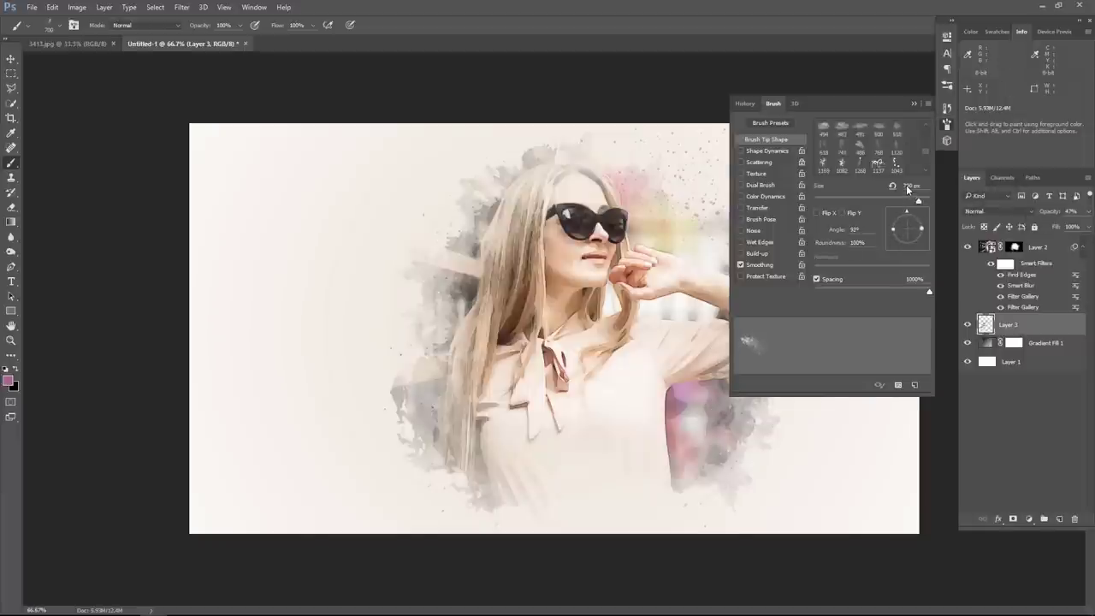
pyautogui.click(914, 103)
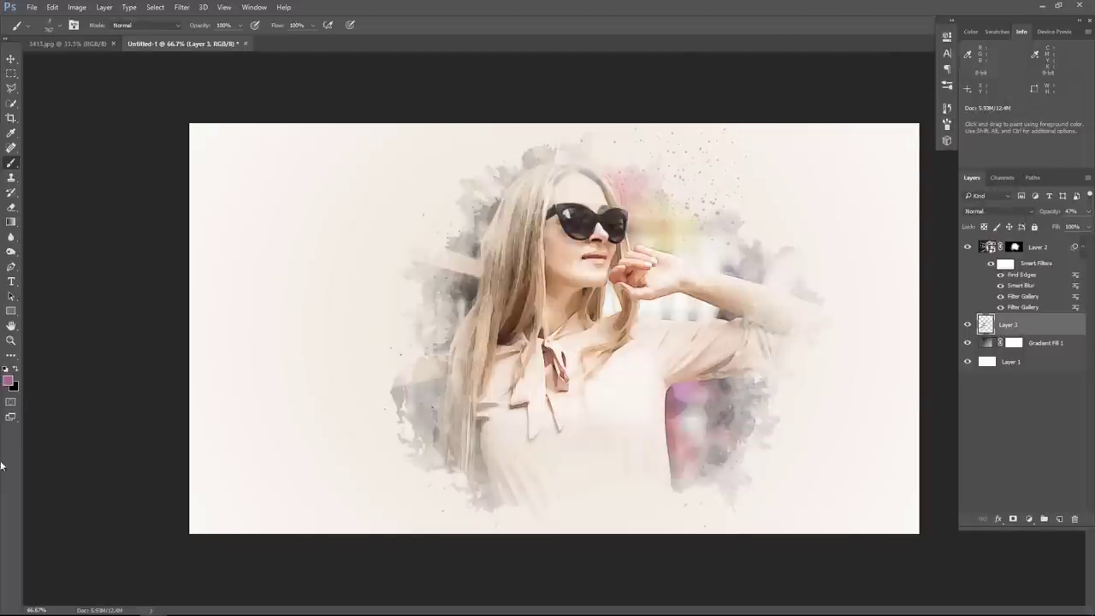
# Step: Pick a deep dark grey from the painting, then reset and swap default colours with D and X
pyautogui.click(8, 381)
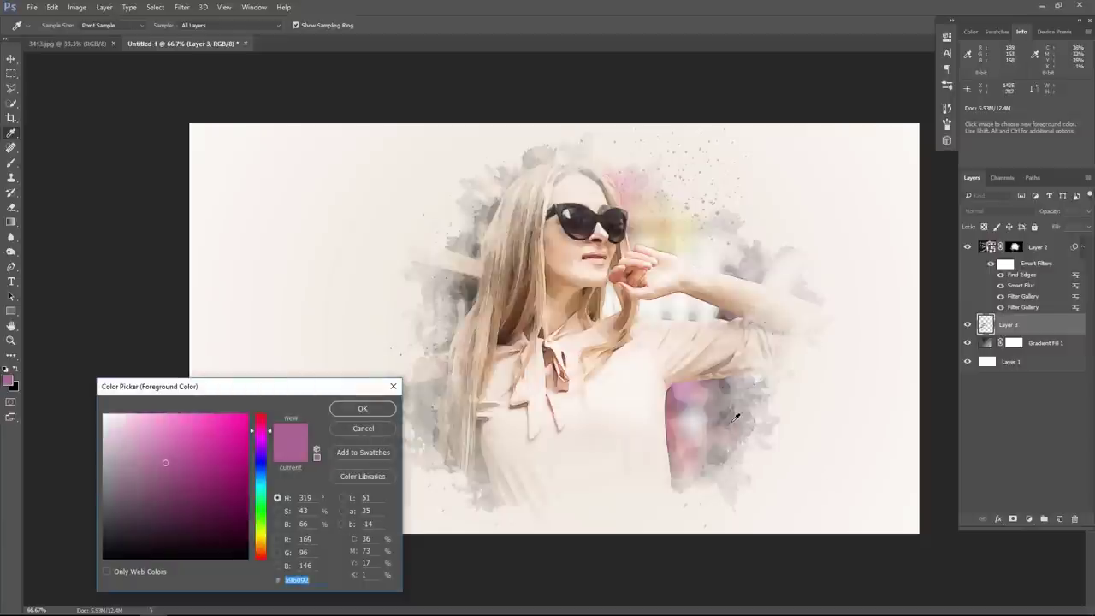
pyautogui.click(734, 417)
pyautogui.click(110, 504)
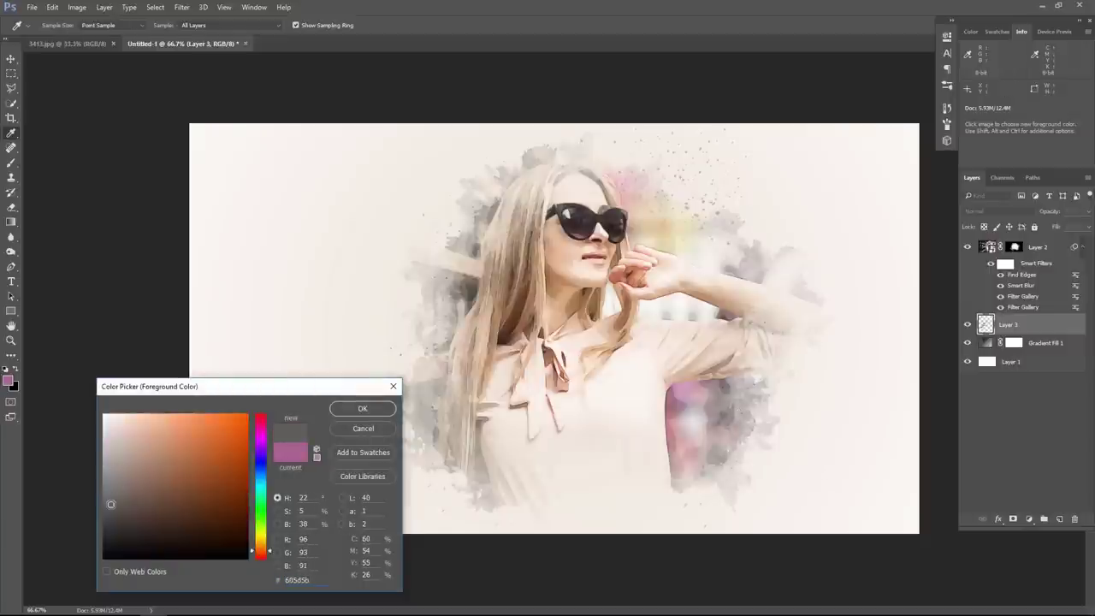
pyautogui.click(370, 427)
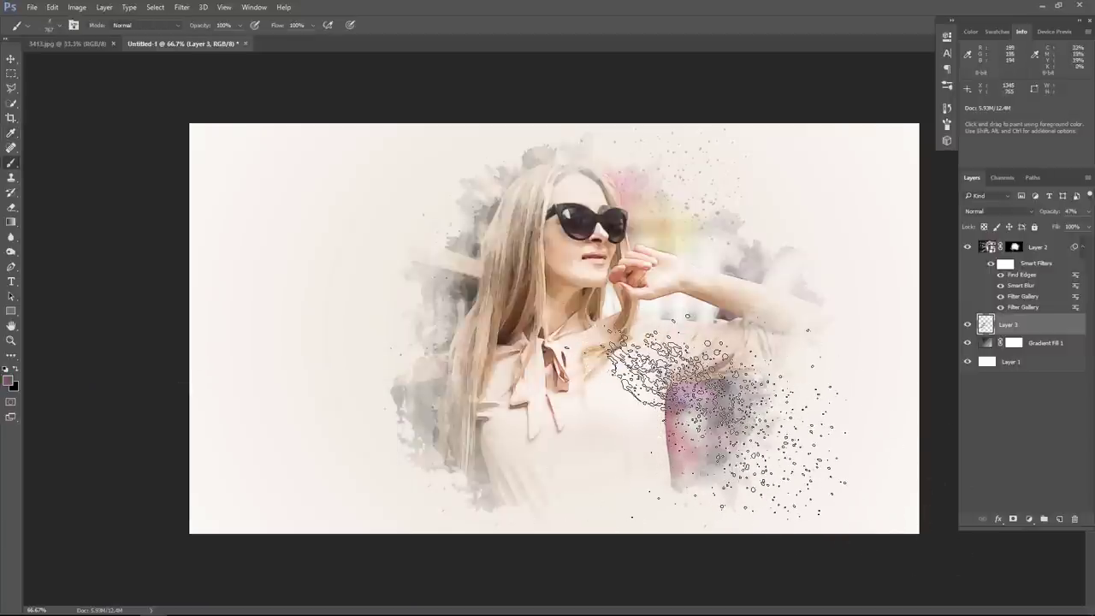
pyautogui.press('d')
pyautogui.press('x')
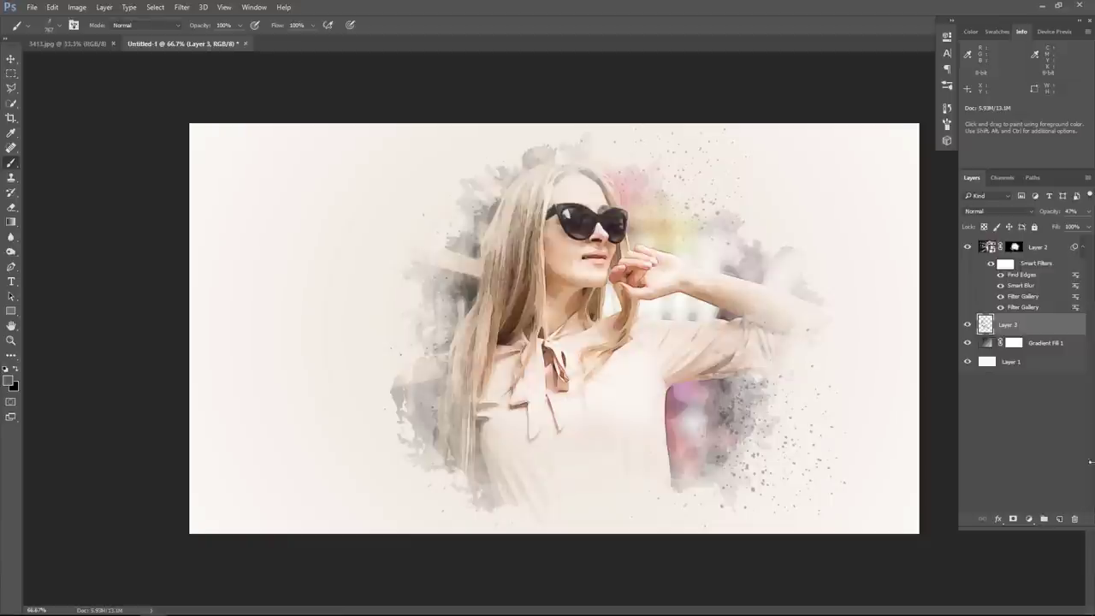
# Step: Add a new Layer 4 and sample a grey tone from the painting as the colour
pyautogui.click(1059, 520)
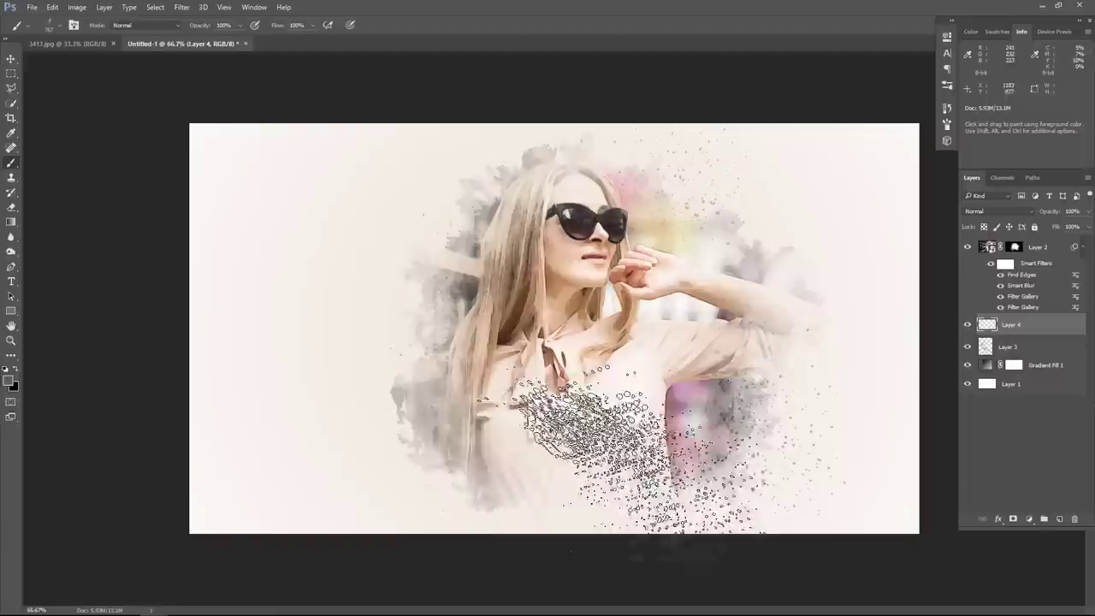
pyautogui.click(8, 381)
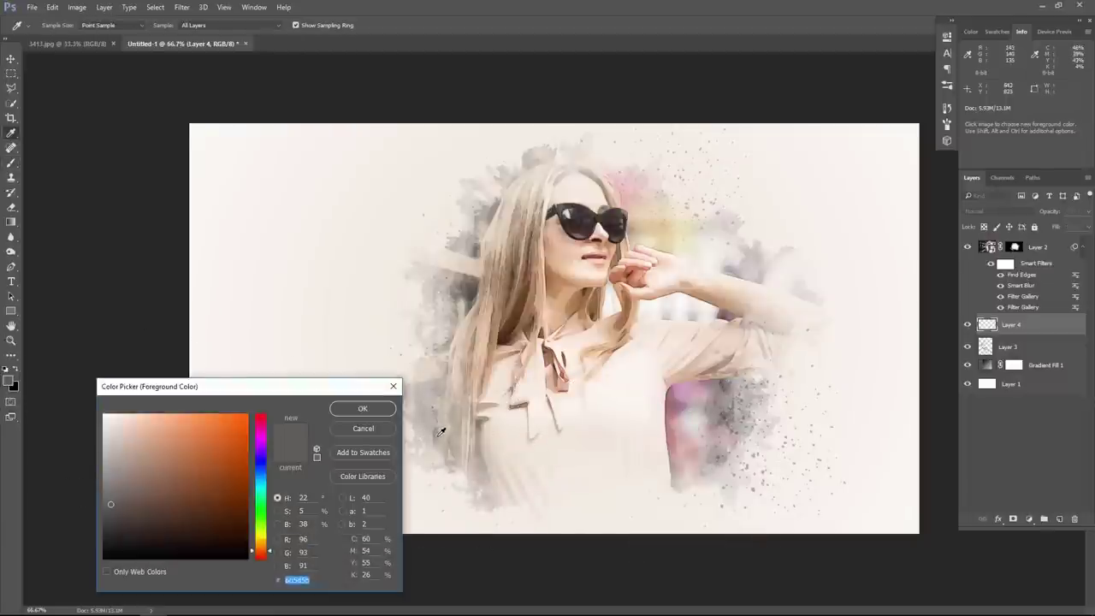
pyautogui.click(432, 435)
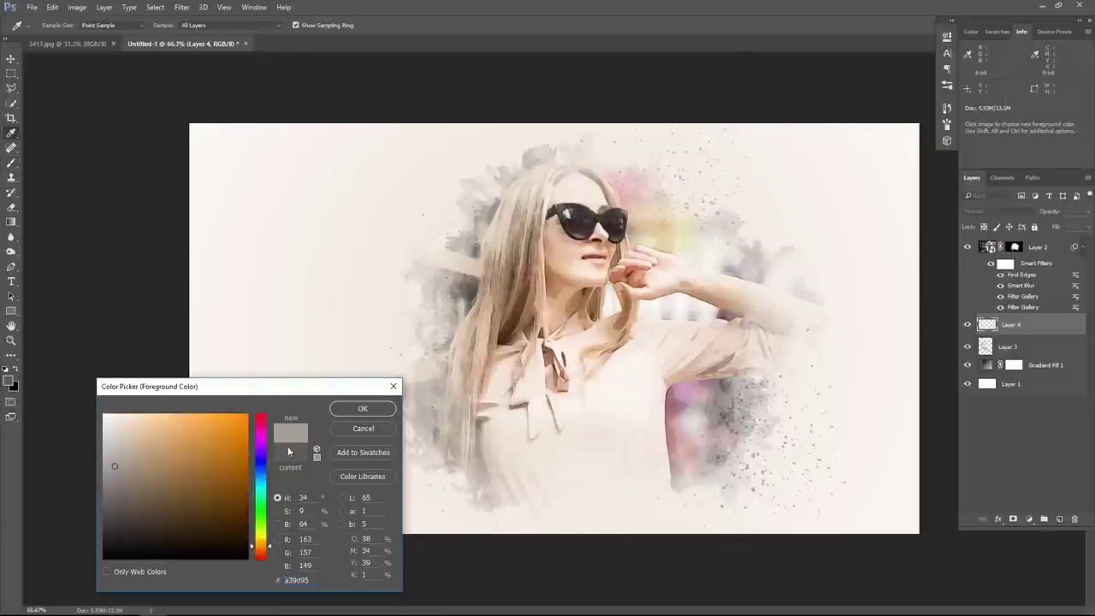
pyautogui.click(363, 411)
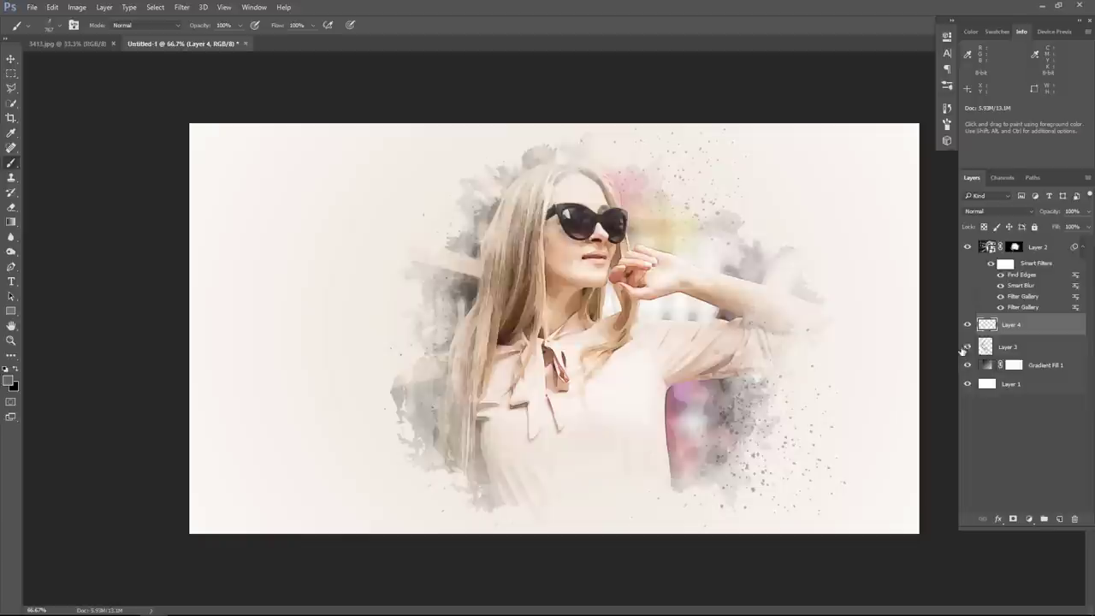
# Step: Rotate the brush tip to -30° and paint grey specks over the figure's lower left
pyautogui.click(947, 124)
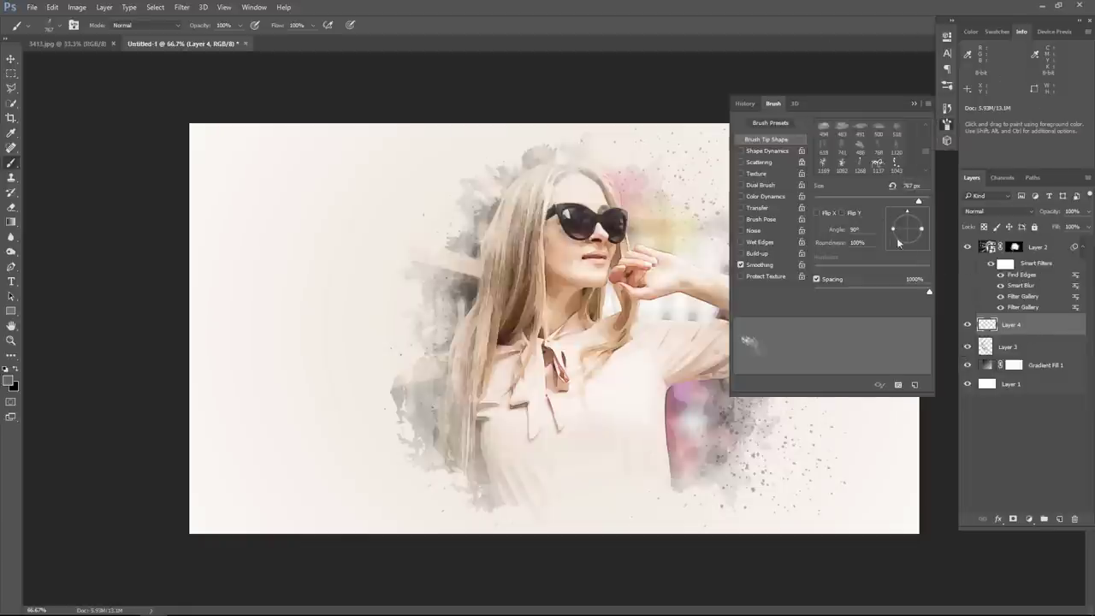
pyautogui.moveTo(907, 222); pyautogui.dragTo(941, 251)
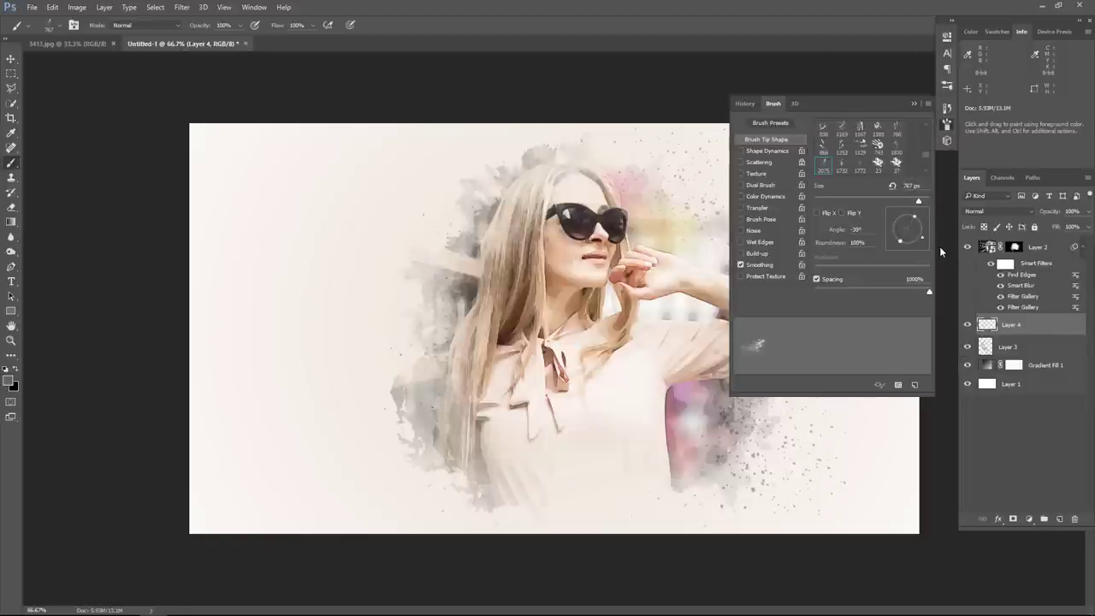
pyautogui.click(913, 102)
pyautogui.moveTo(402, 462); pyautogui.dragTo(526, 394)
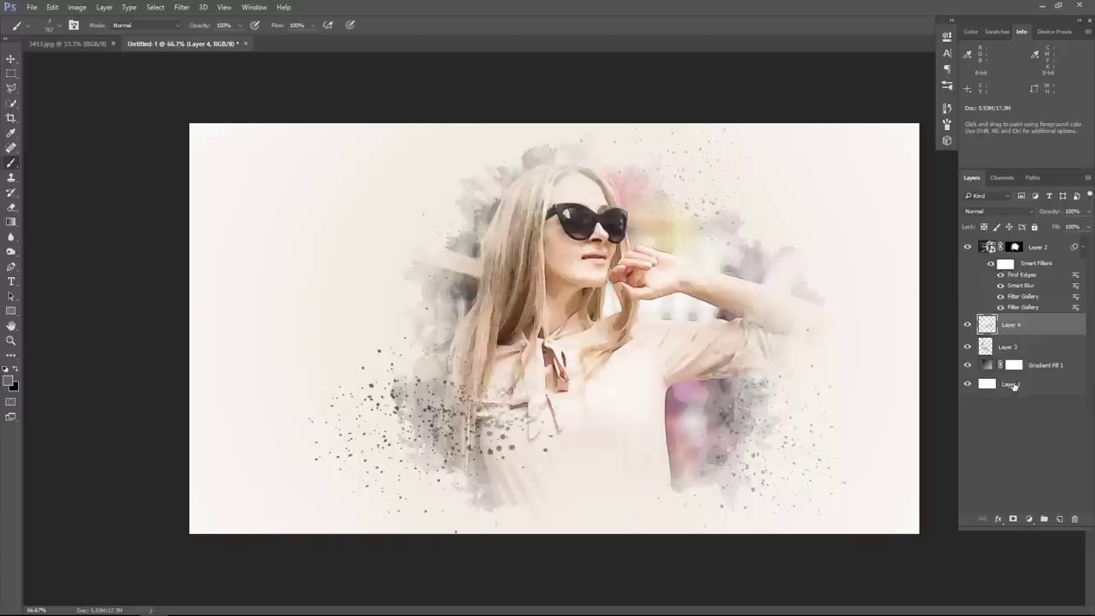
# Step: Add a new Layer 5 and rotate the brush tip to a new angle
pyautogui.click(1060, 519)
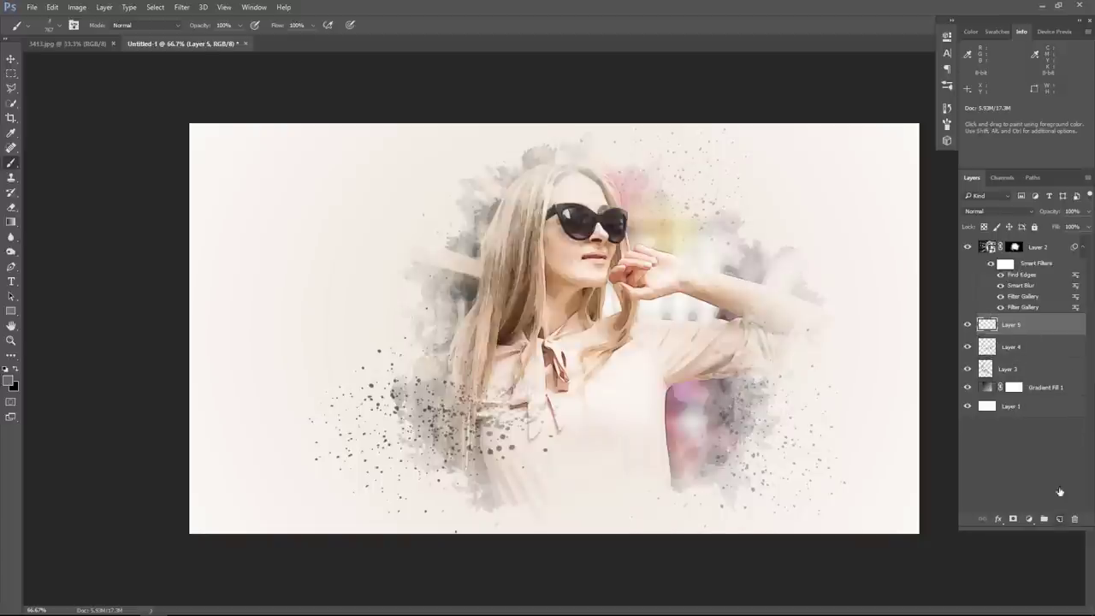
pyautogui.press('F5')
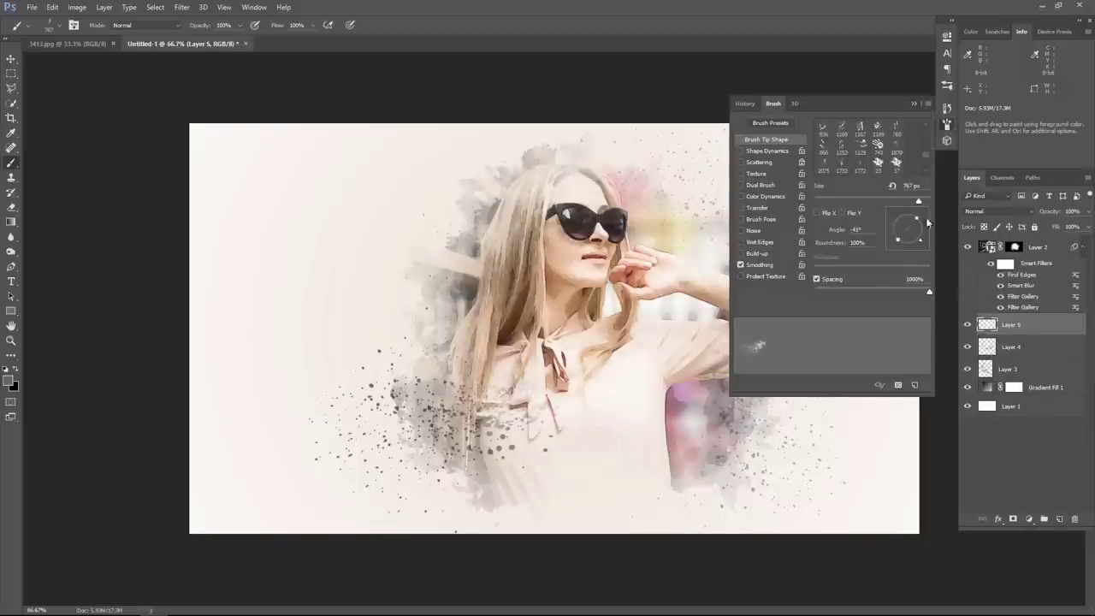
pyautogui.moveTo(919, 245); pyautogui.dragTo(899, 249)
pyautogui.click(914, 104)
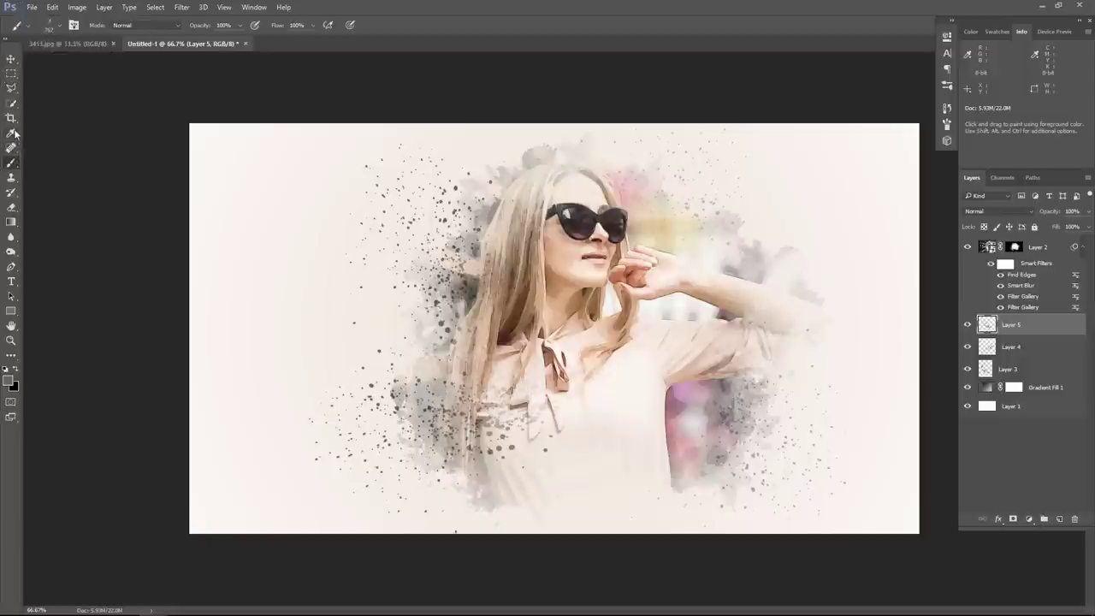
# Step: Choose a different brush tip preset and add a white layer mask to Layer 5
pyautogui.click(60, 25)
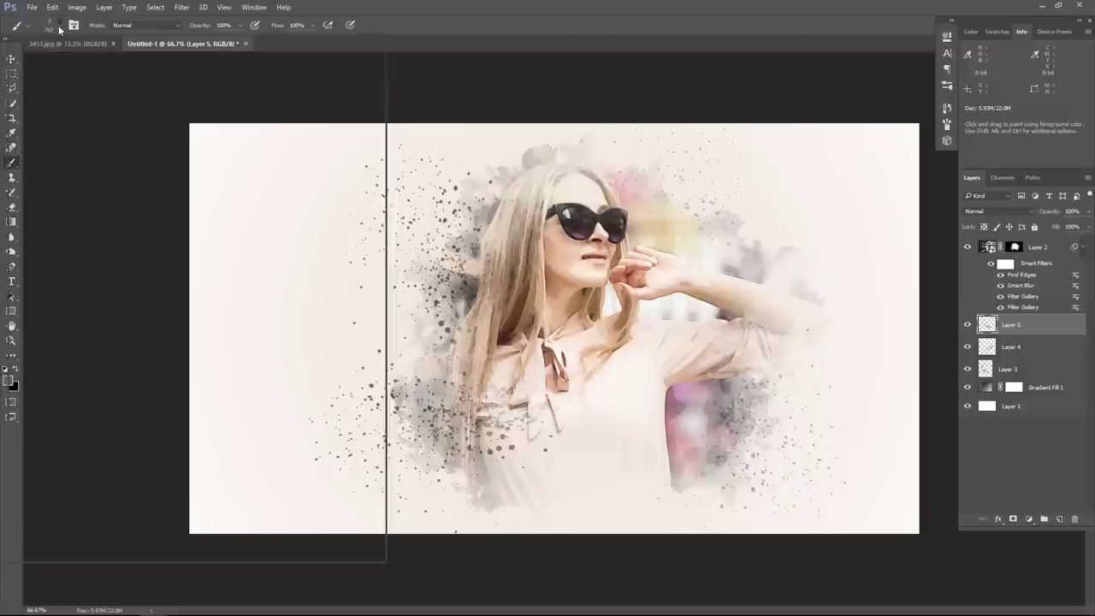
pyautogui.moveTo(357, 244); pyautogui.dragTo(361, 147)
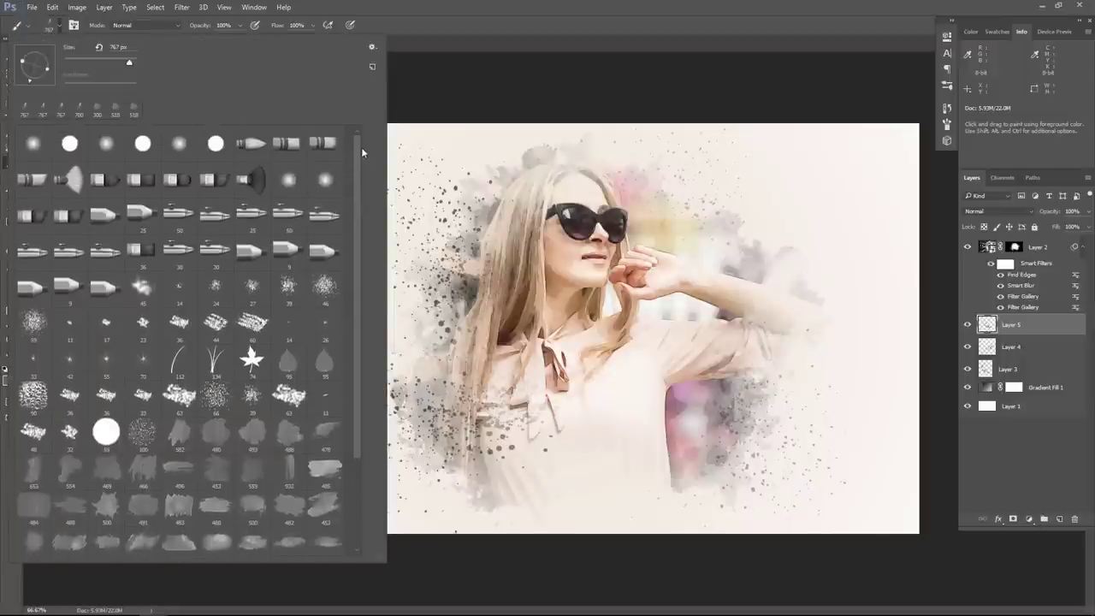
pyautogui.doubleClick(32, 393)
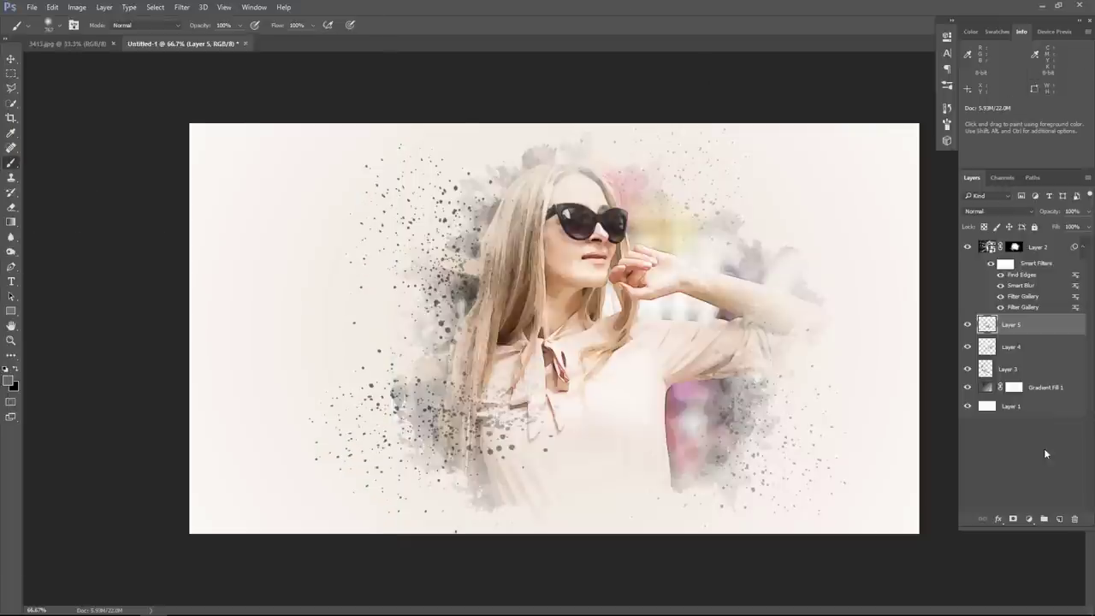
pyautogui.click(1013, 519)
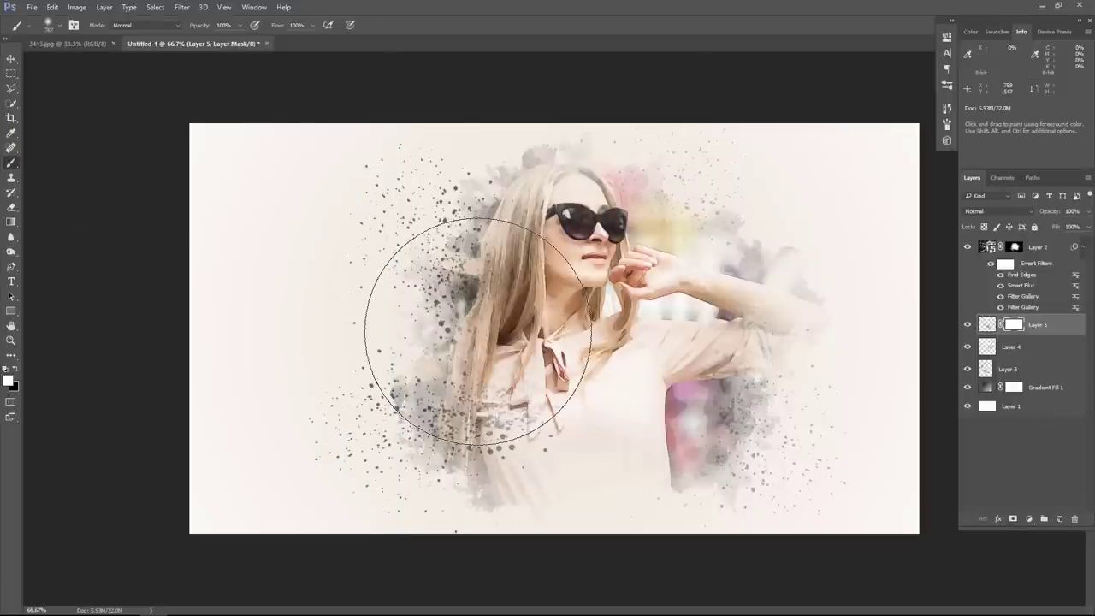
# Step: With a much smaller black brush, mask out part of Layer 5 around the hair
pyautogui.press('[')
pyautogui.press('[')
pyautogui.press('[')
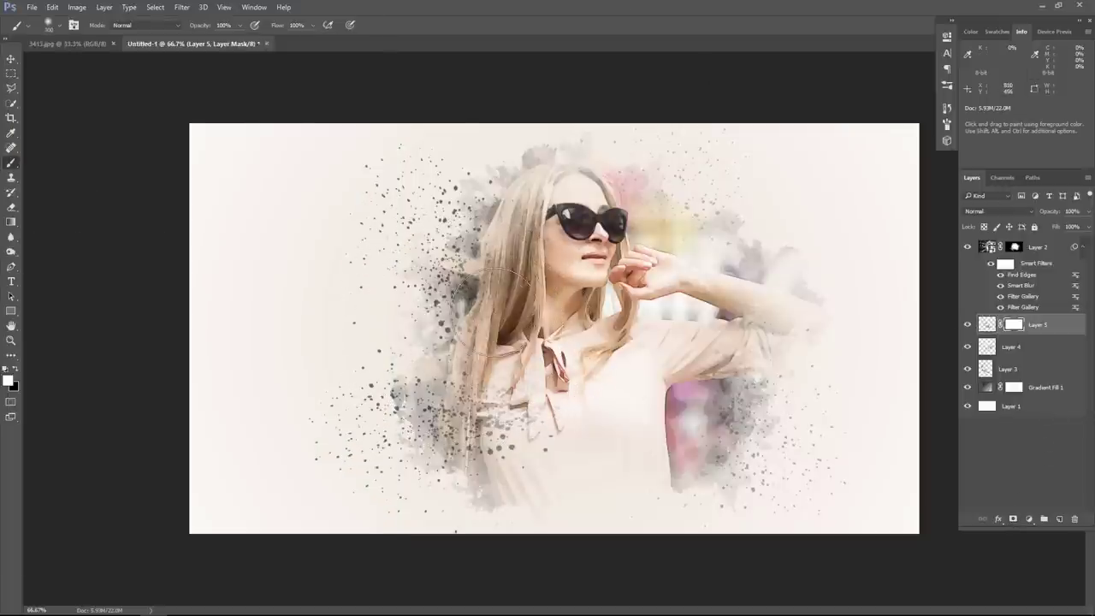
pyautogui.press('x')
pyautogui.moveTo(518, 329); pyautogui.dragTo(479, 265)
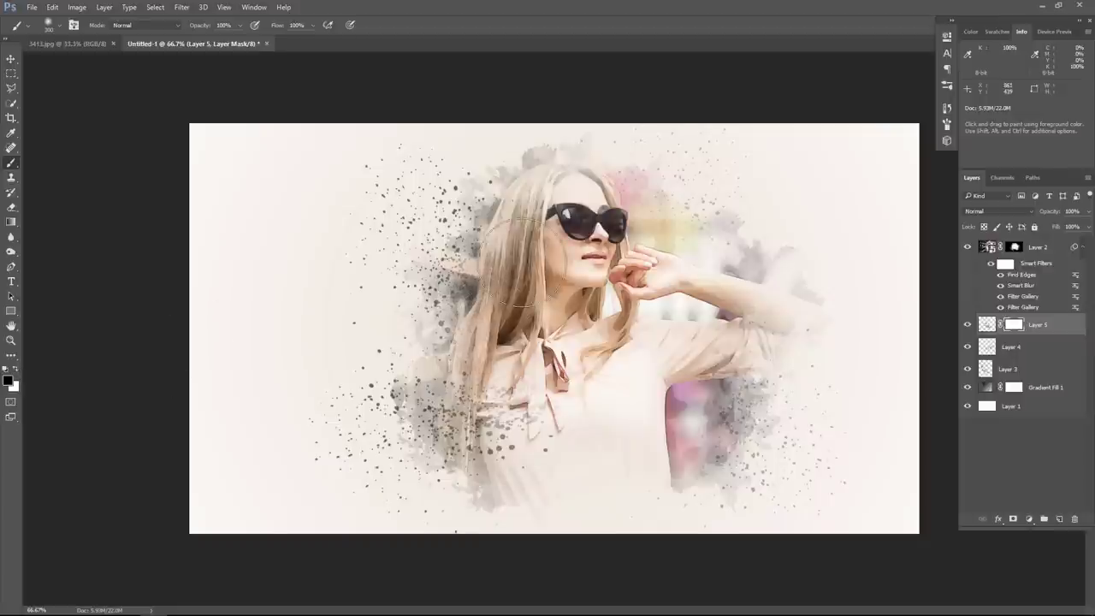
# Step: Move Layer 5's content up and right, then scale it to about 83% and reposition it left
pyautogui.click(12, 58)
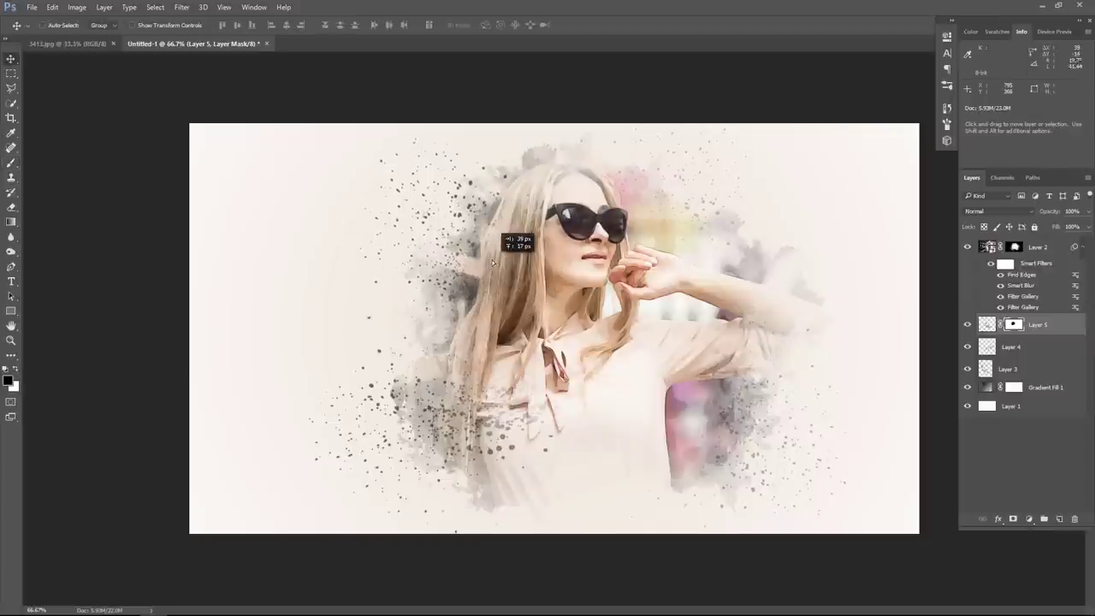
pyautogui.moveTo(469, 281); pyautogui.dragTo(491, 251)
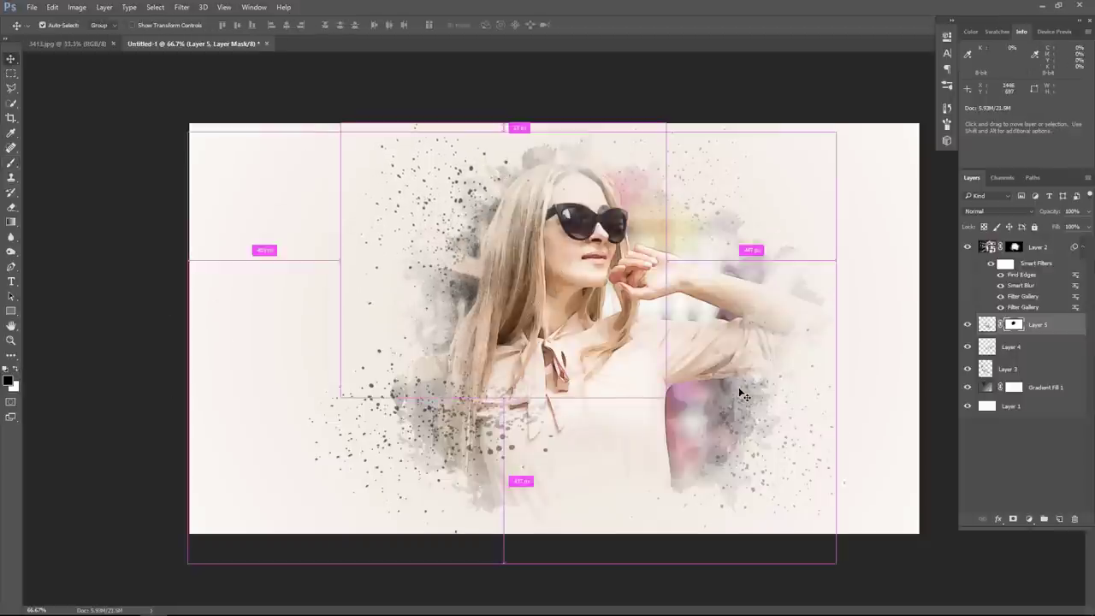
pyautogui.hotkey('ctrl', 't')
pyautogui.moveTo(667, 396); pyautogui.dragTo(640, 374)
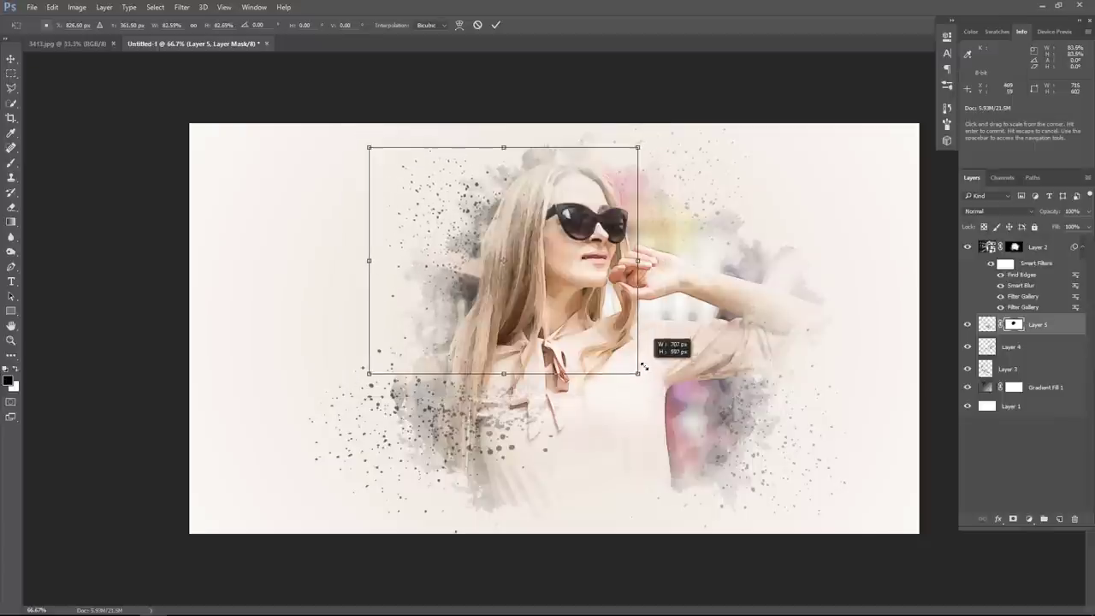
pyautogui.moveTo(544, 291); pyautogui.dragTo(526, 295)
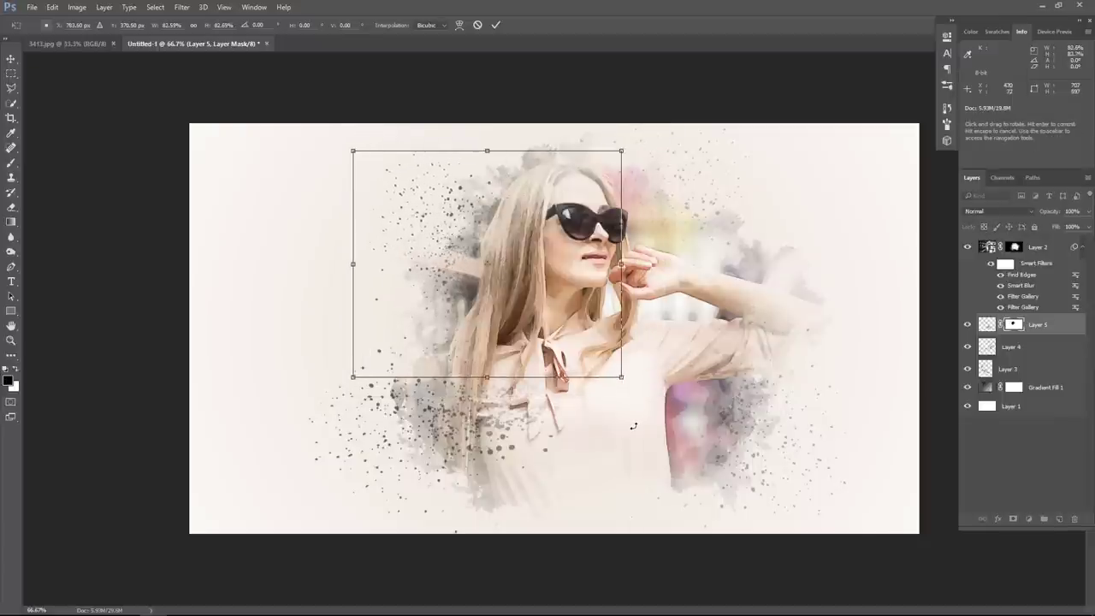
pyautogui.press('Return')
# Step: Add a layer mask to Layer 4 and paint it black over the woman's chest and bow
pyautogui.click(1014, 346)
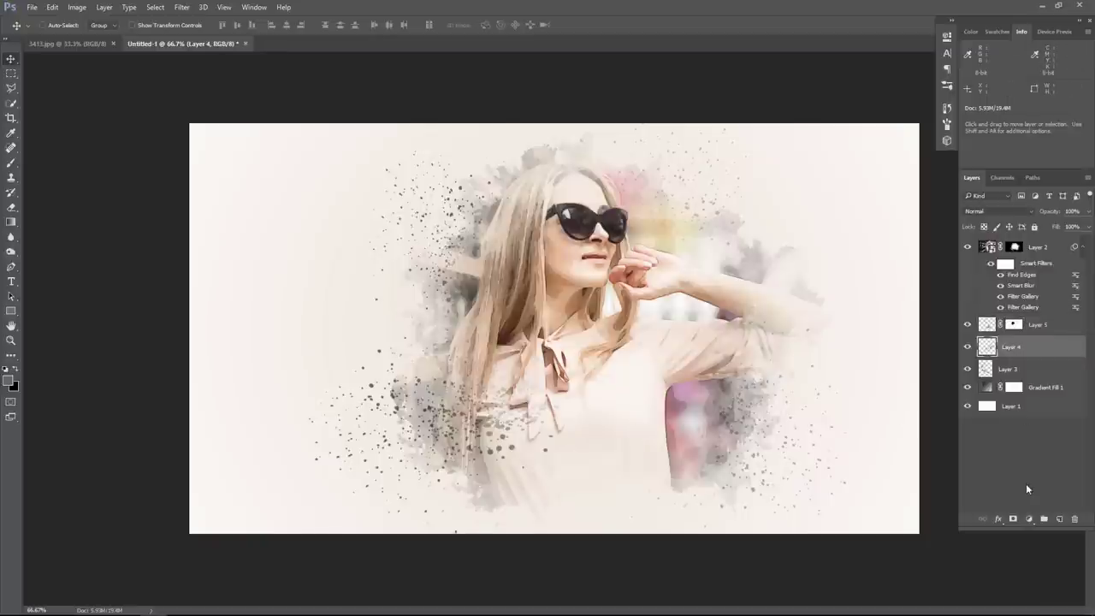
pyautogui.click(1014, 519)
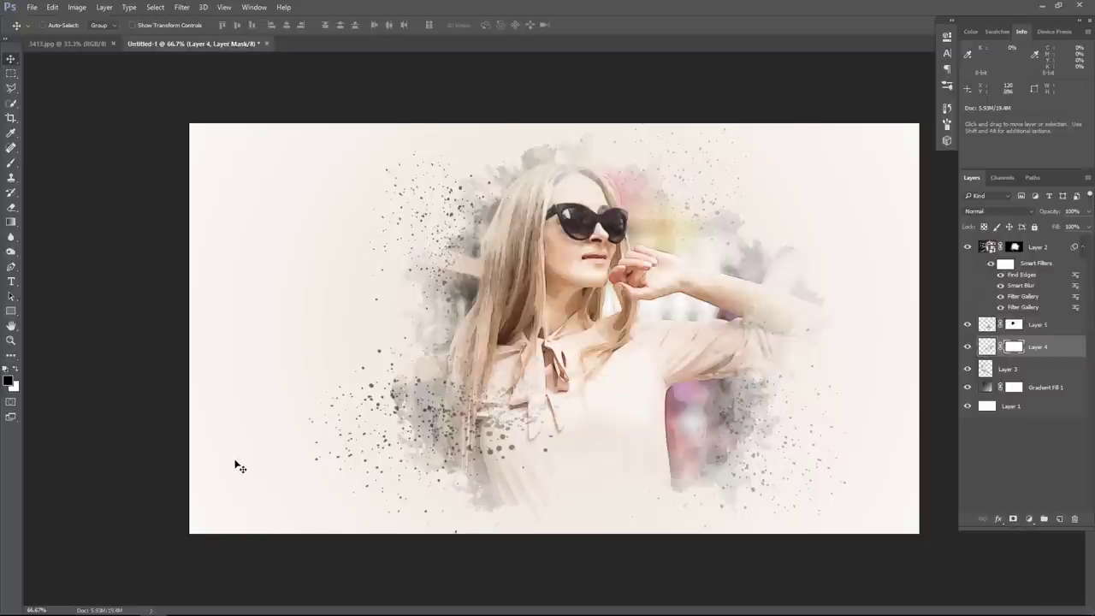
pyautogui.click(10, 166)
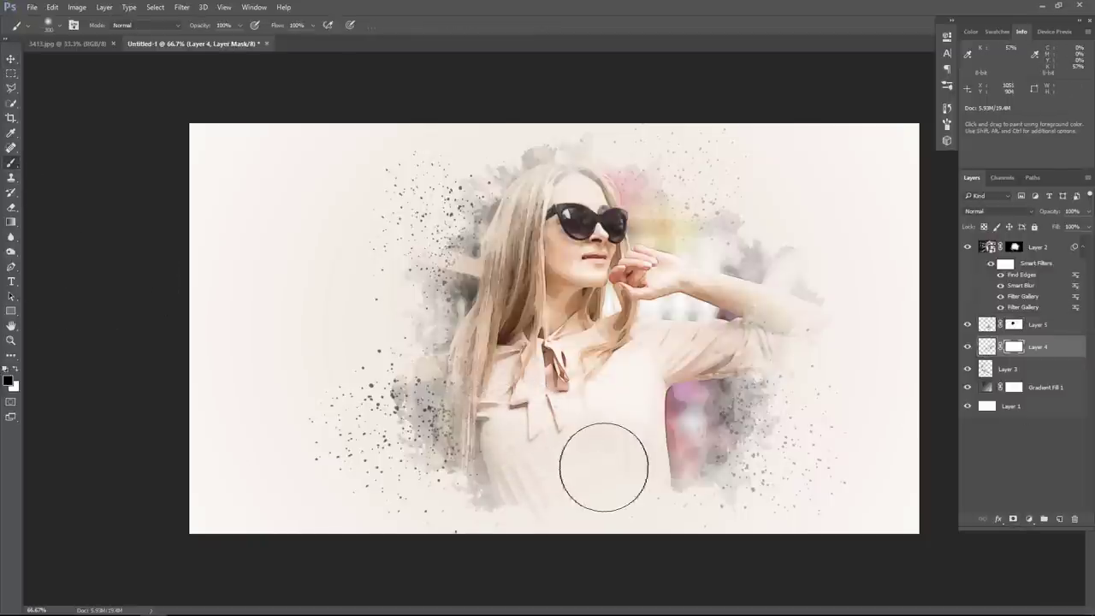
pyautogui.moveTo(604, 467)
pyautogui.mouseDown()
pyautogui.moveTo(446, 388)
pyautogui.moveTo(579, 471)
pyautogui.moveTo(625, 440)
pyautogui.moveTo(558, 415)
pyautogui.mouseUp()
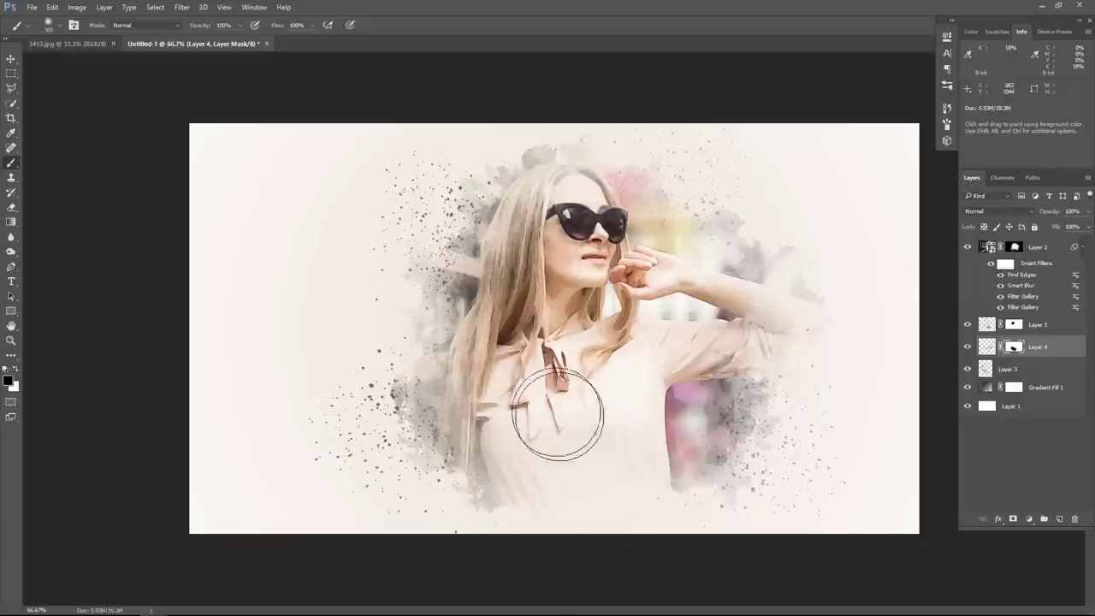
pyautogui.click(11, 58)
# Step: Add a Curves 1 adjustment above Layer 2 with its midpoint lowered to darken midtones
pyautogui.click(1049, 247)
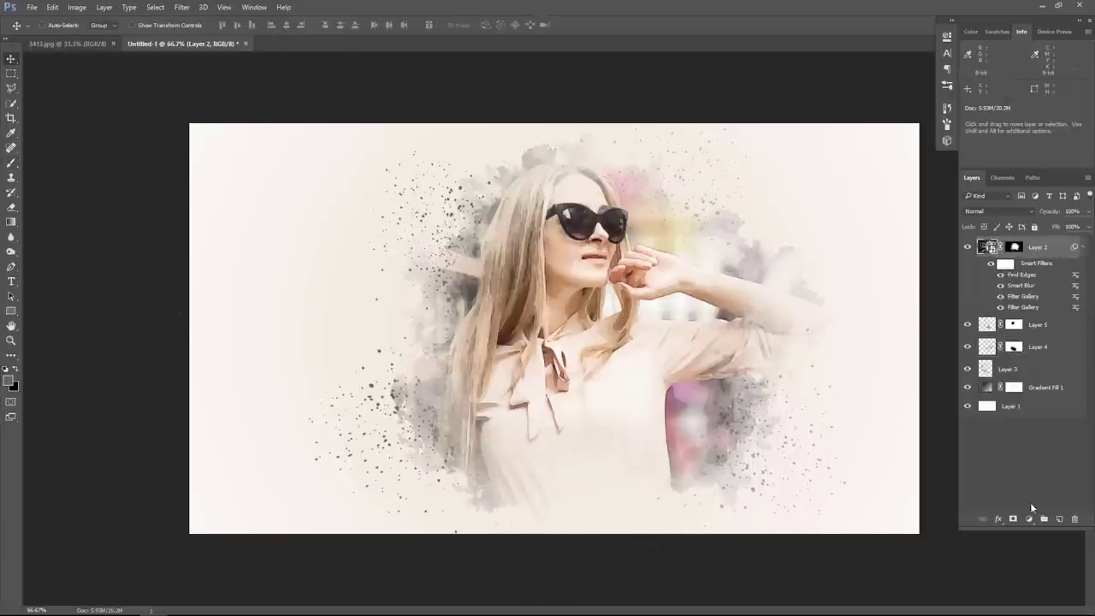
pyautogui.click(1027, 518)
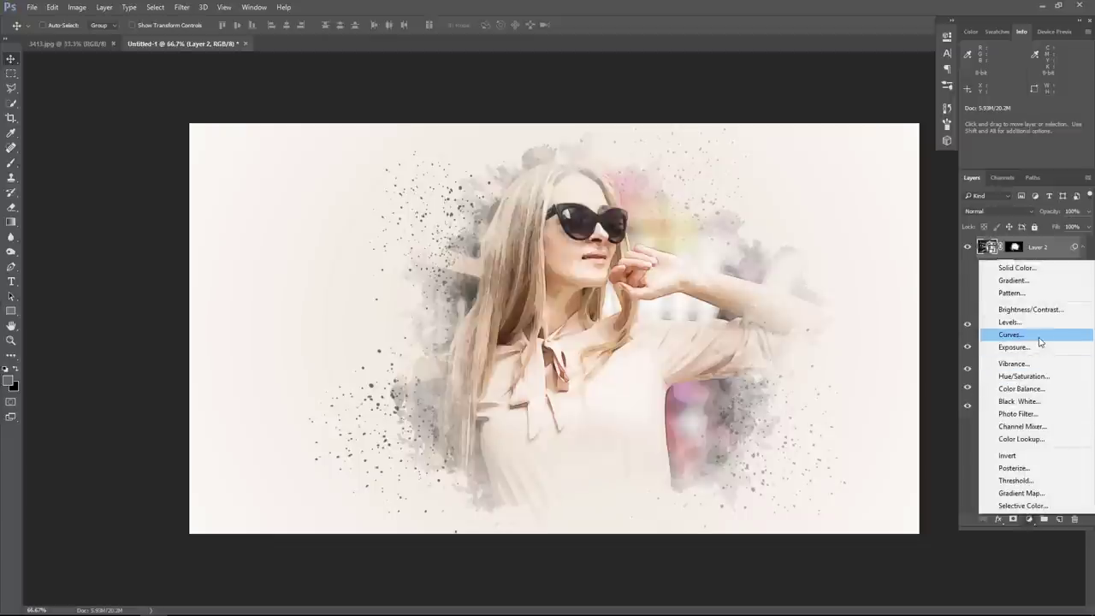
pyautogui.click(1011, 334)
pyautogui.moveTo(852, 157); pyautogui.dragTo(865, 169)
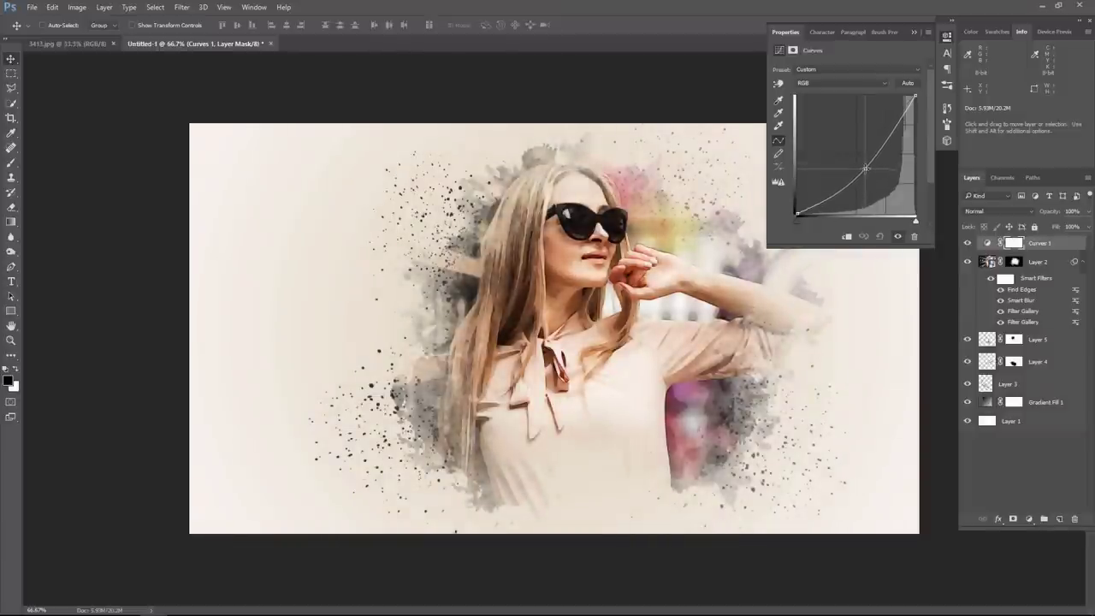
pyautogui.click(913, 33)
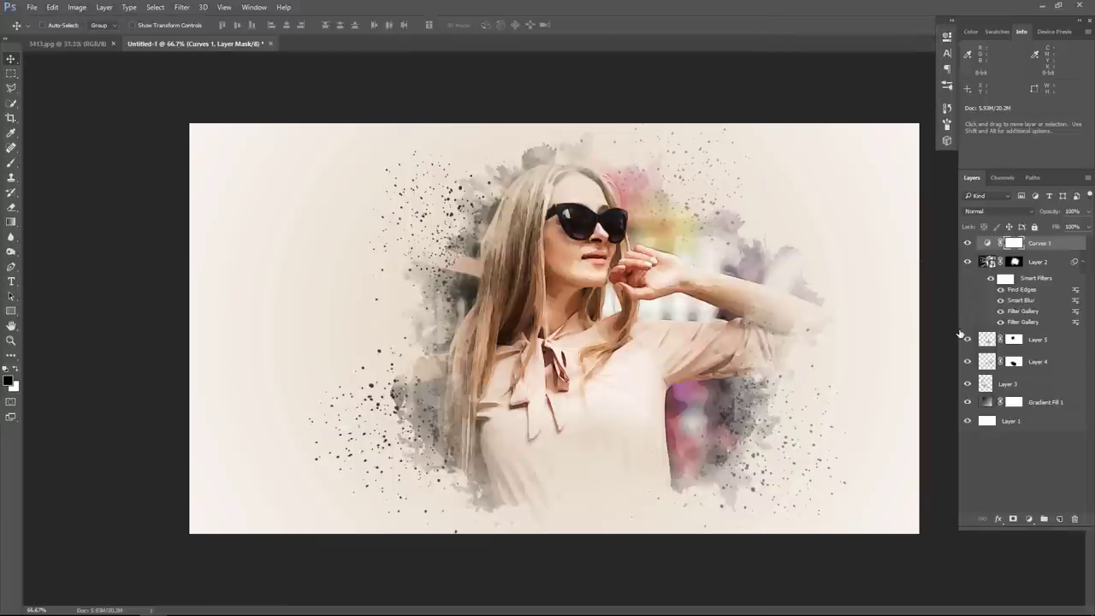
# Step: Lower Layer 5 and Layer 4 opacity to roughly 45% and 35%
pyautogui.click(1065, 343)
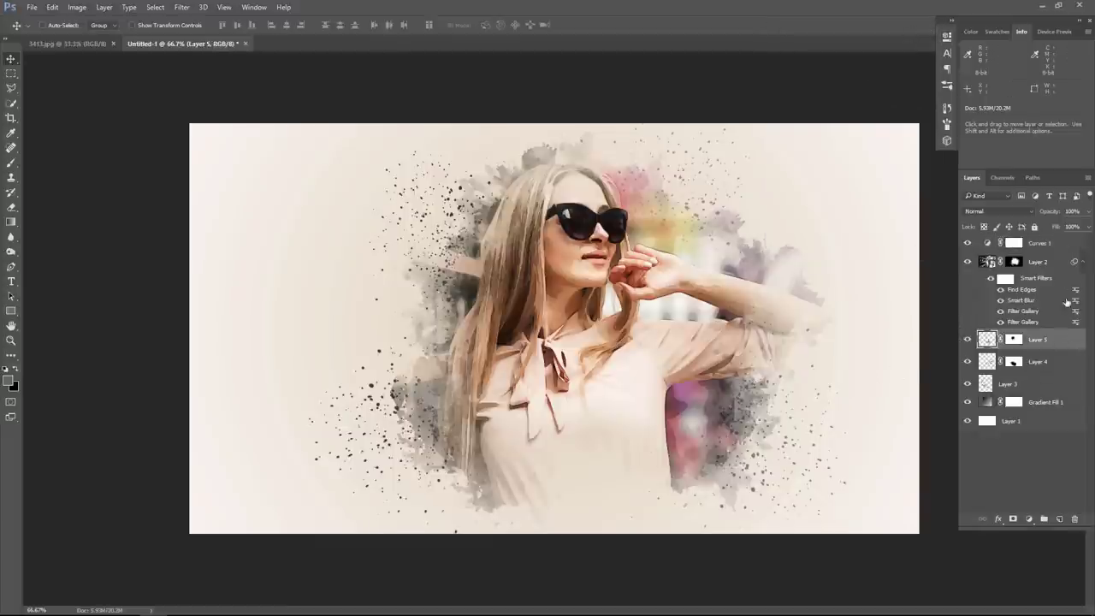
pyautogui.click(1088, 216)
pyautogui.moveTo(1086, 226); pyautogui.dragTo(1059, 226)
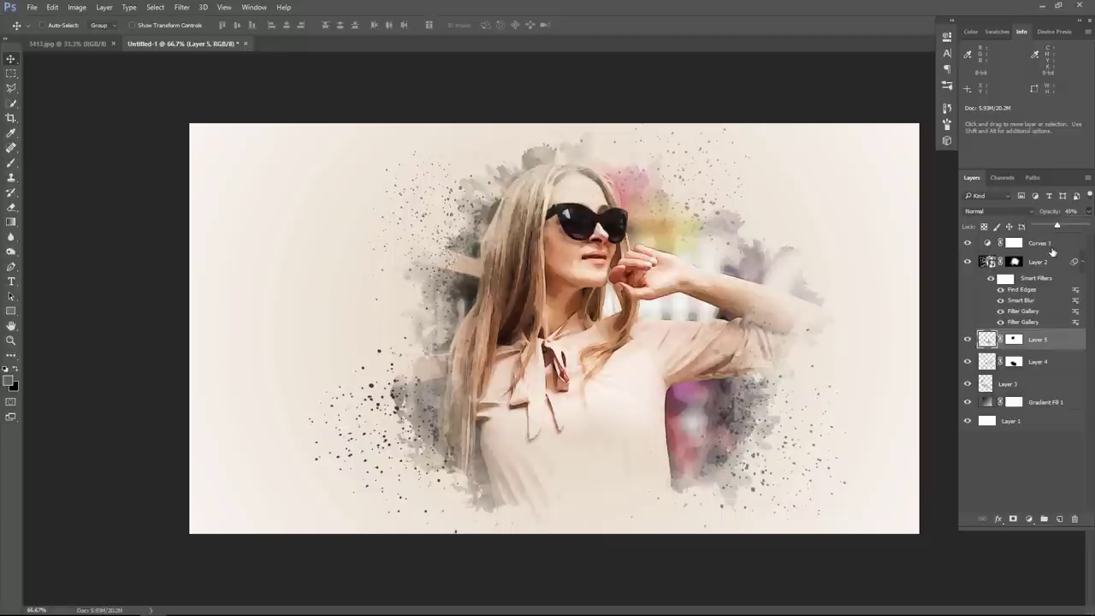
pyautogui.click(1059, 363)
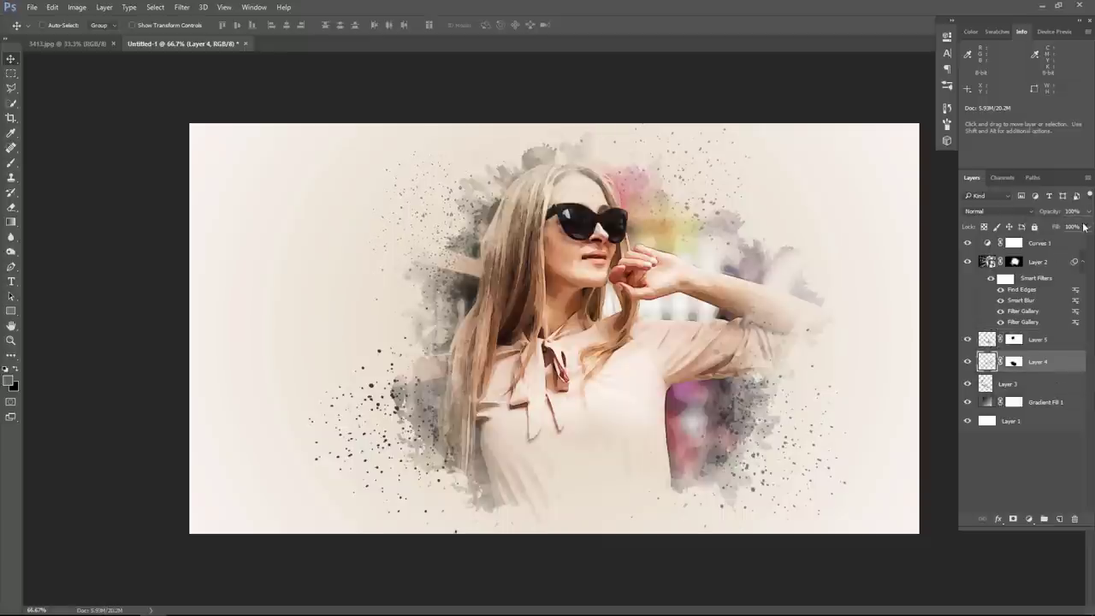
pyautogui.click(1088, 211)
pyautogui.moveTo(1057, 225); pyautogui.dragTo(1052, 226)
# Step: Fade Layer 3 to partial opacity and add an empty Layer 6 above Layer 5
pyautogui.click(1059, 384)
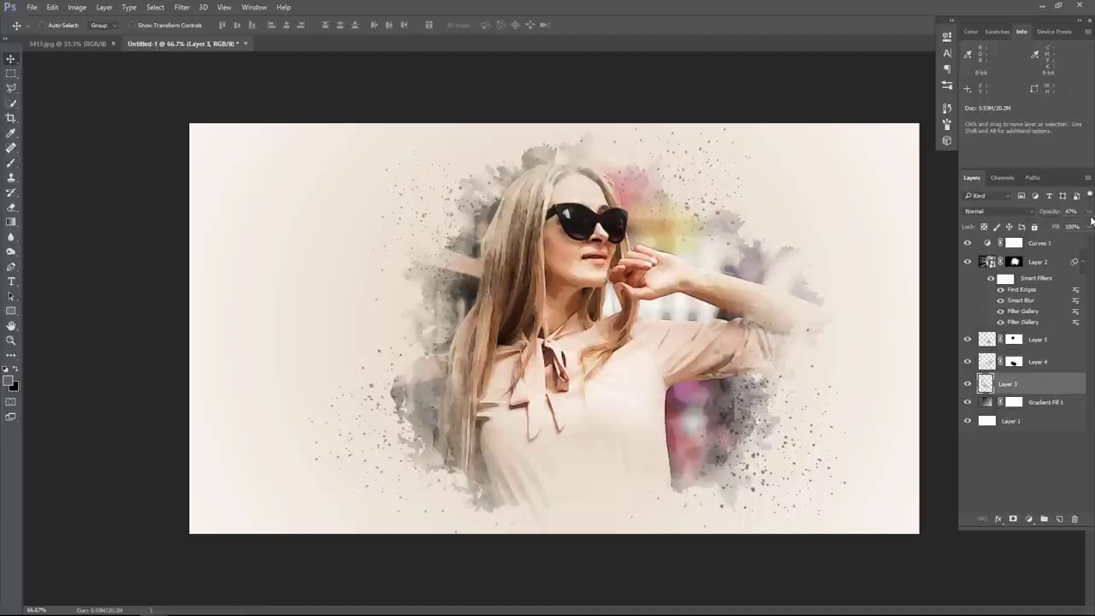
pyautogui.click(1088, 212)
pyautogui.click(1044, 342)
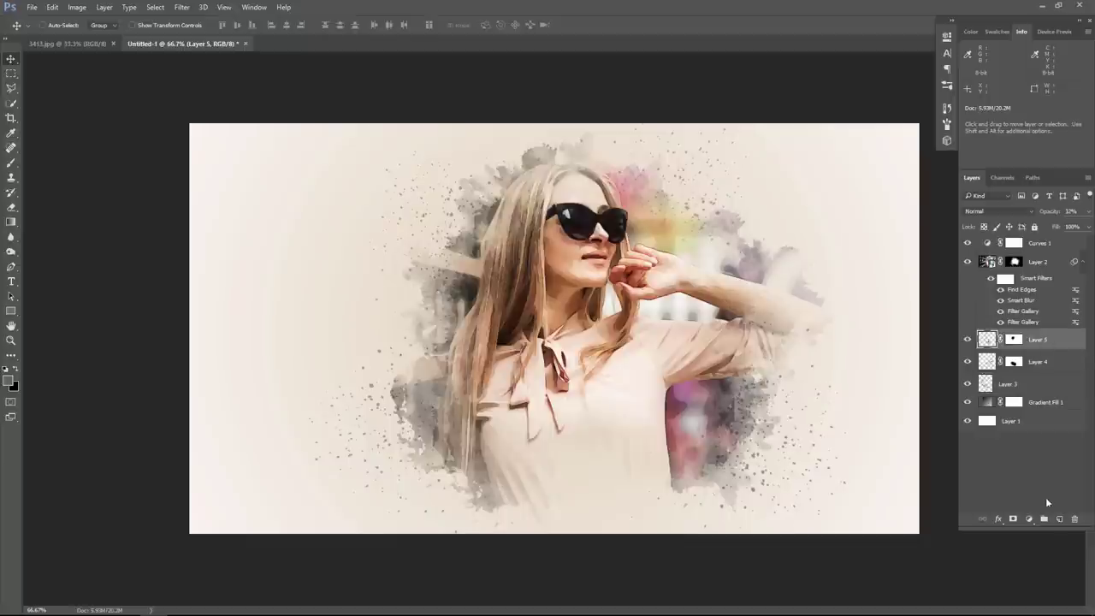
pyautogui.click(1060, 520)
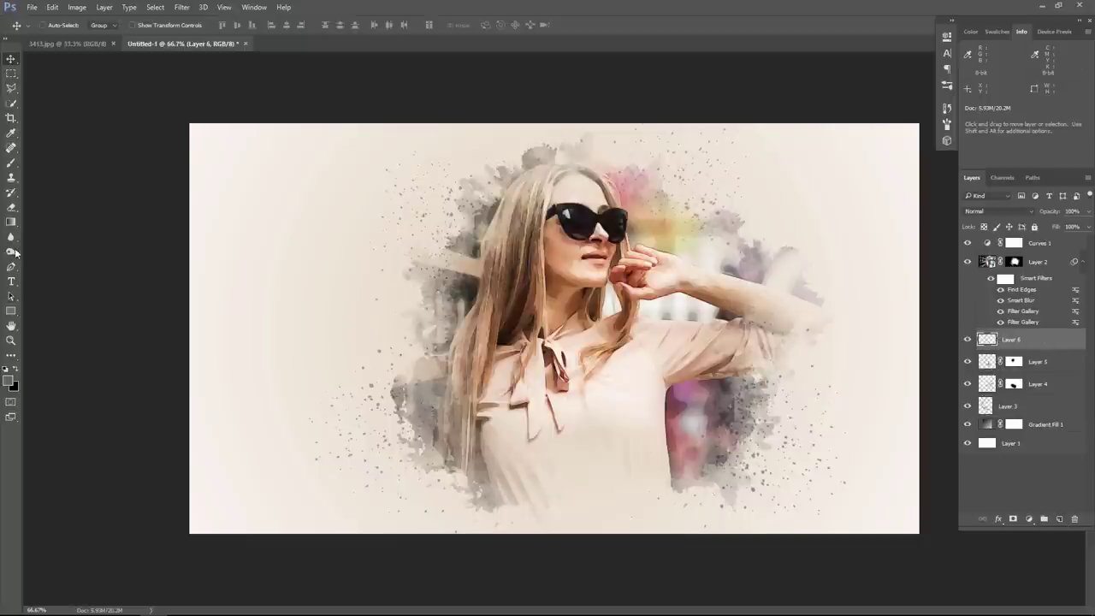
# Step: Stamp dark ink drops left of the woman's head with a 200 px ink-drop splatter brush
pyautogui.click(11, 163)
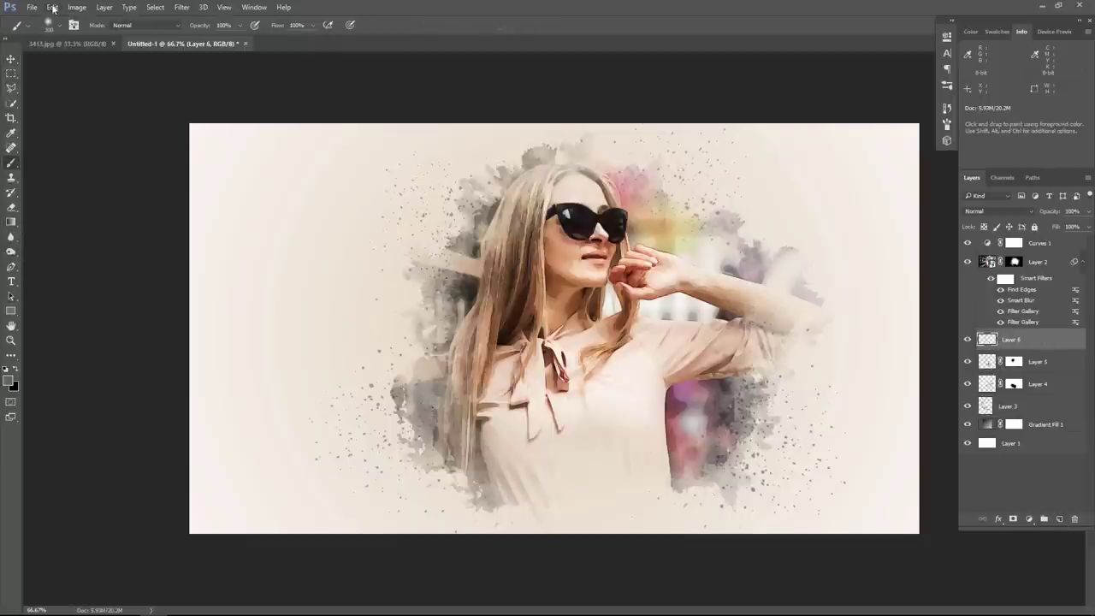
pyautogui.click(52, 25)
pyautogui.scroll(-1, 221, 430)
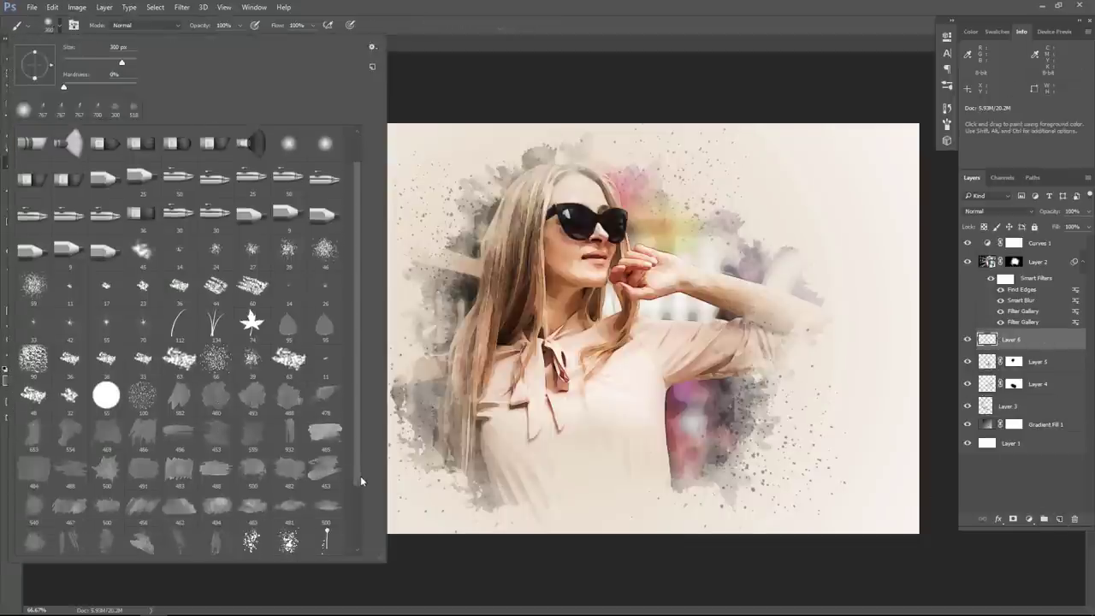
pyautogui.moveTo(360, 475); pyautogui.dragTo(354, 543)
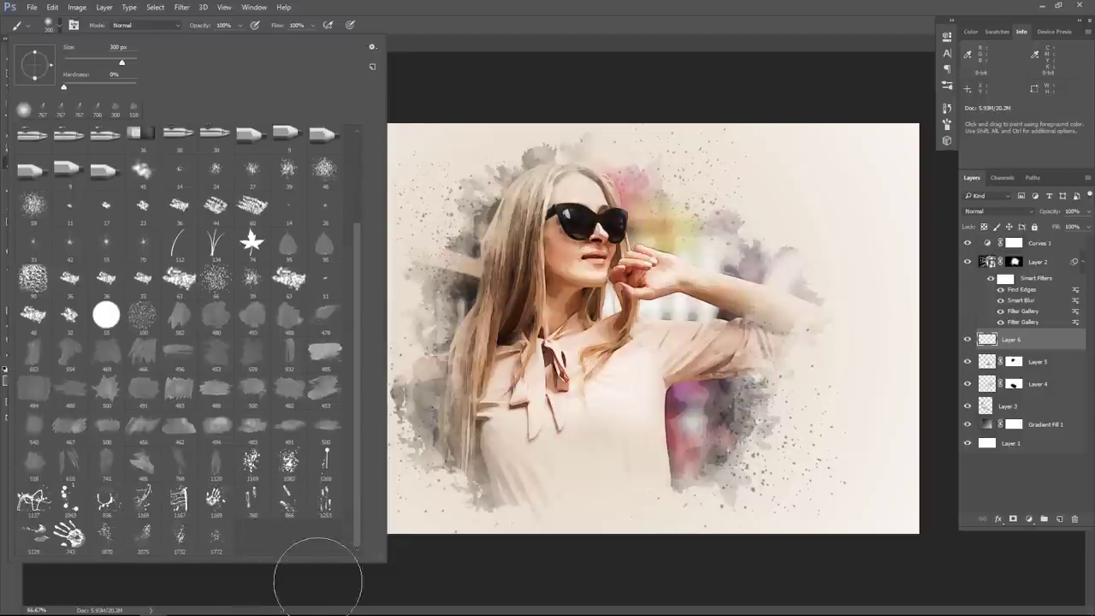
pyautogui.click(71, 503)
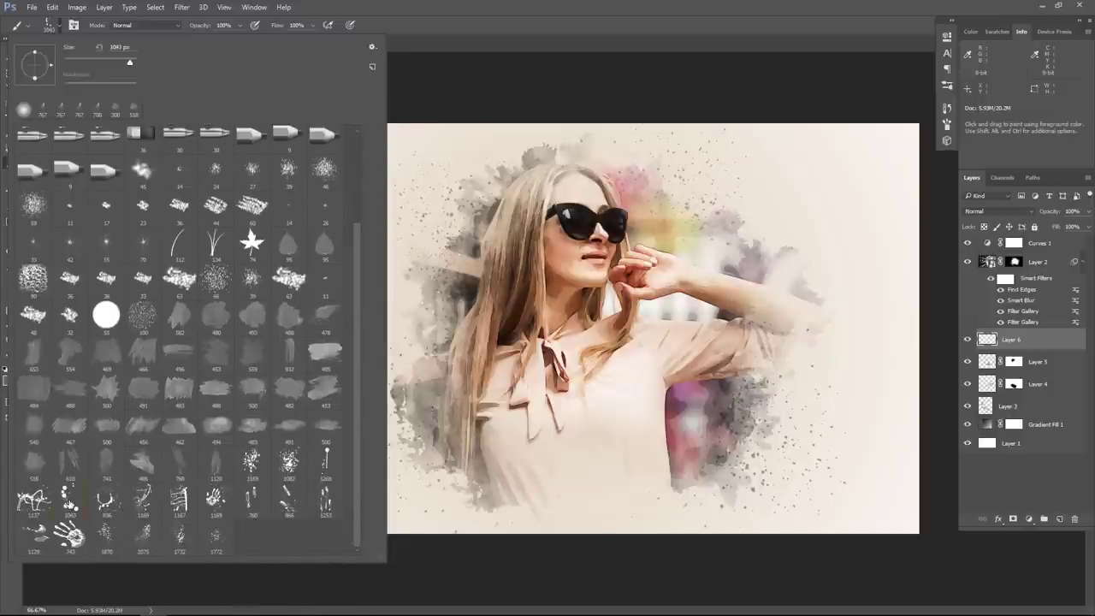
pyautogui.click(630, 5)
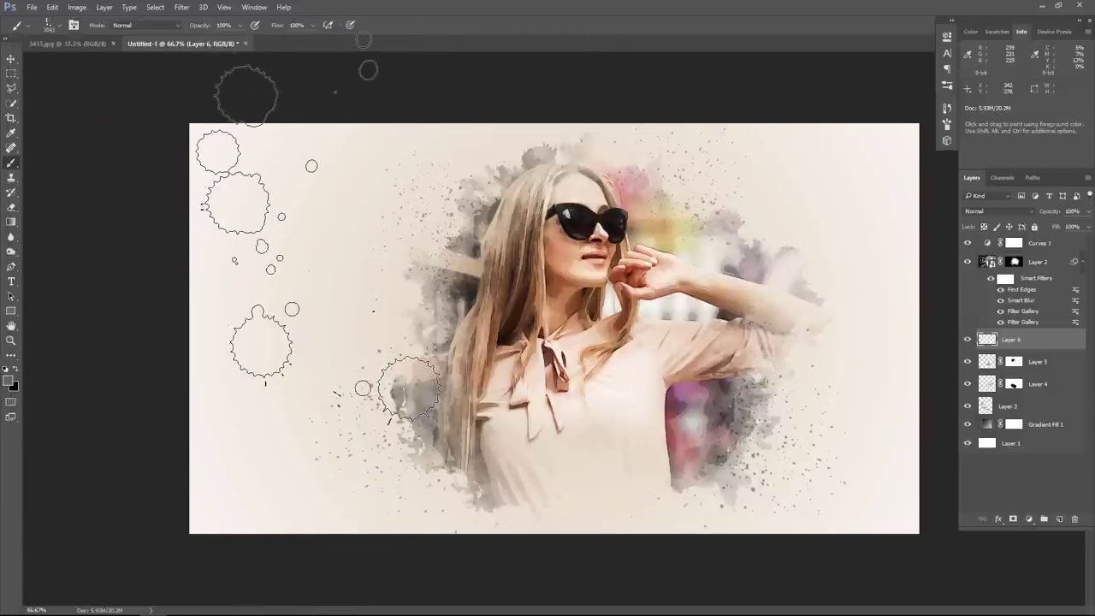
pyautogui.press('[')
pyautogui.press('[')
pyautogui.press('[')
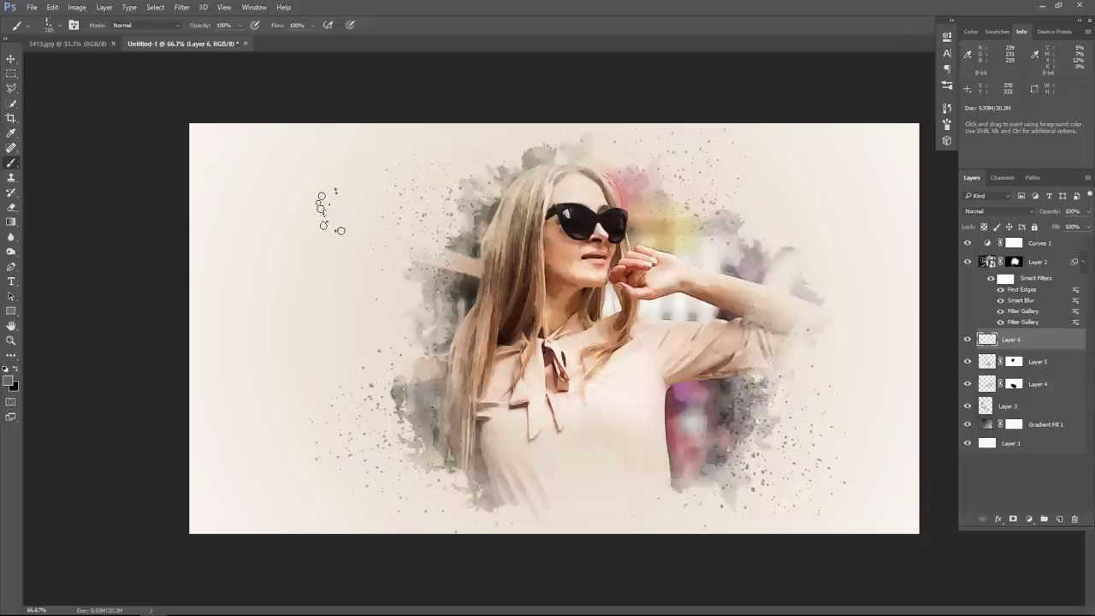
pyautogui.click(337, 203)
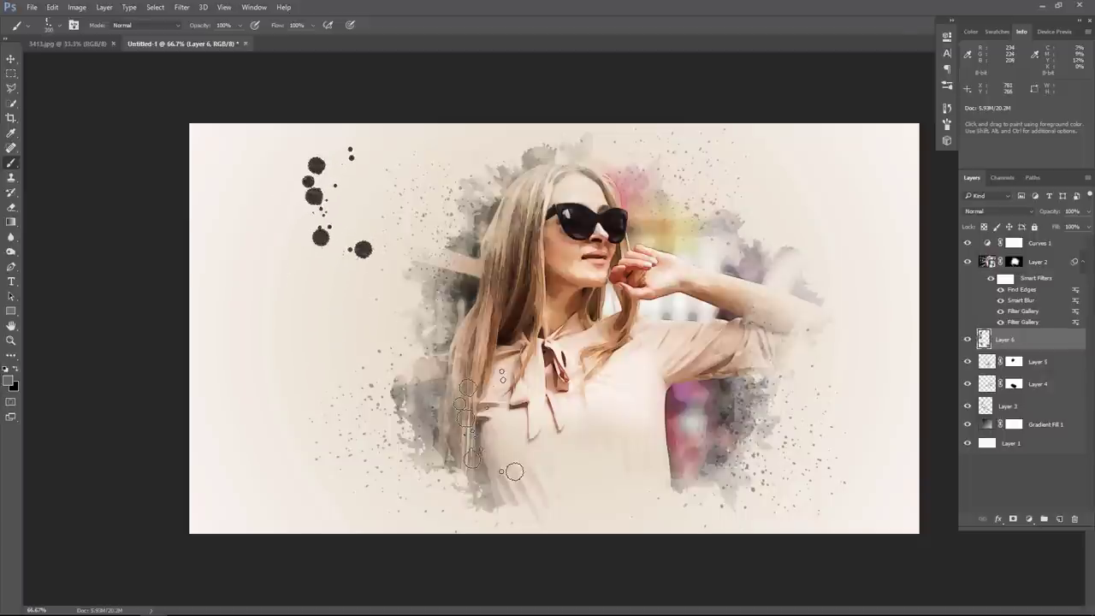
# Step: Stamp smaller ink splatter at the lower right and fade Layer 6 to about 25% opacity
pyautogui.click(947, 125)
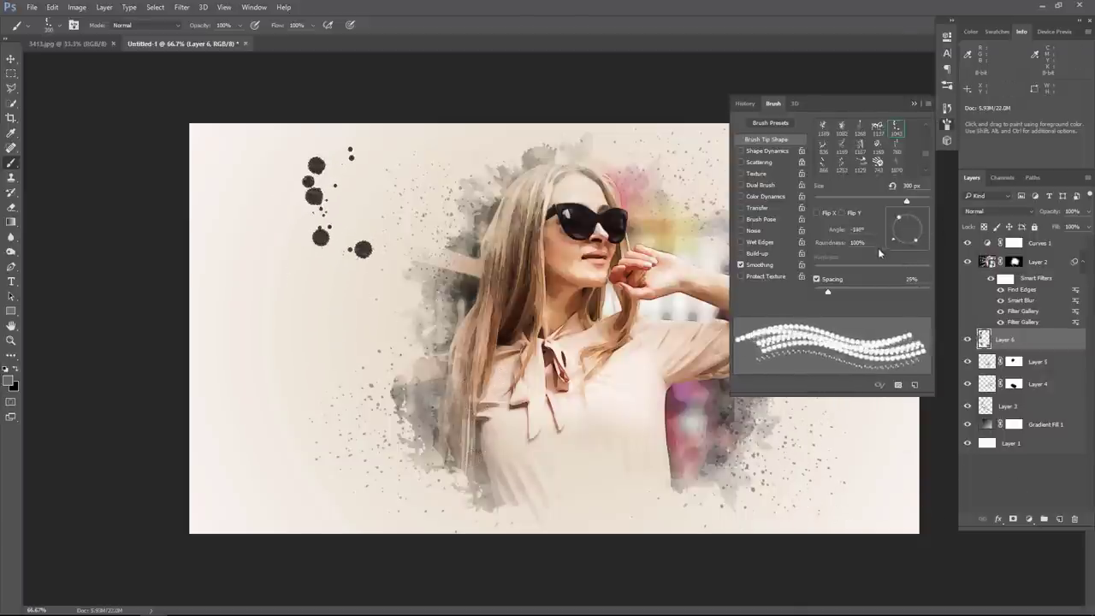
pyautogui.click(914, 103)
pyautogui.press('[')
pyautogui.press('[')
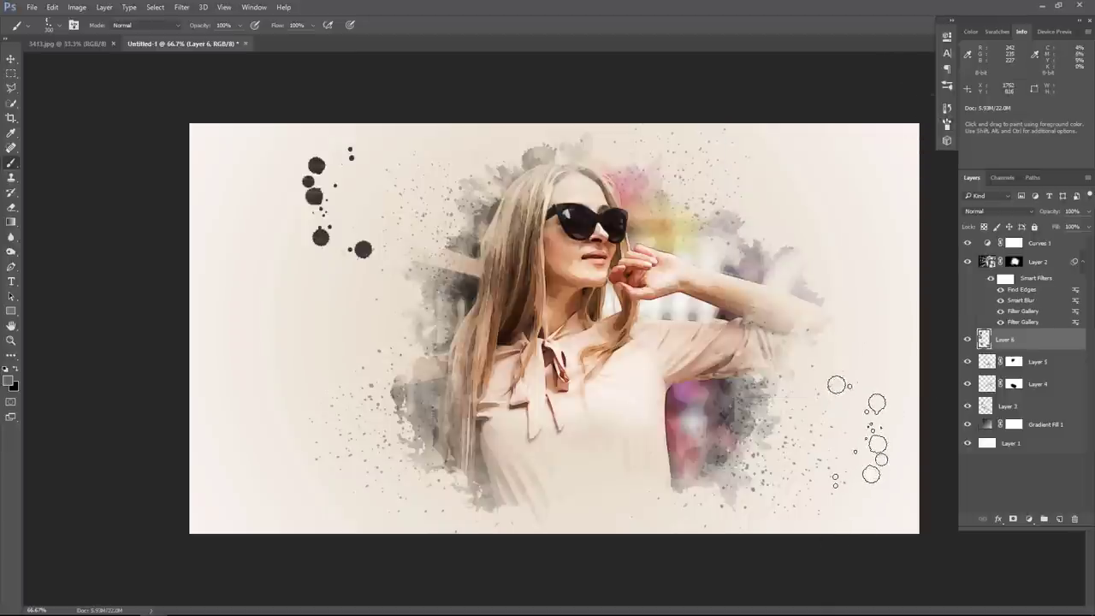
pyautogui.press('[')
pyautogui.press('[')
pyautogui.press('[')
pyautogui.press('[')
pyautogui.press('[')
pyautogui.click(858, 462)
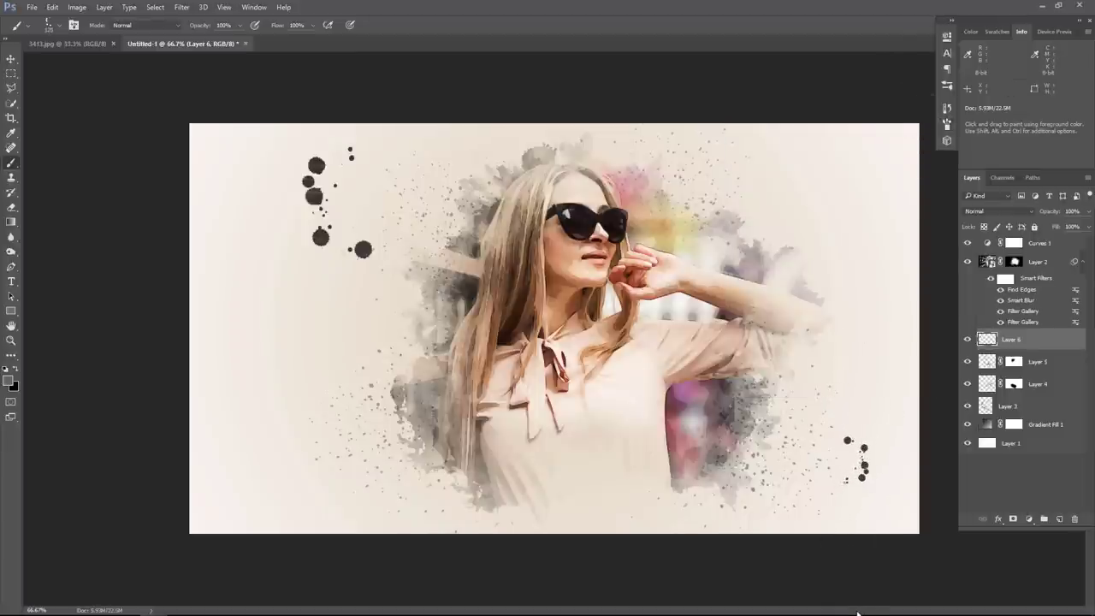
pyautogui.click(1088, 212)
pyautogui.moveTo(1065, 227); pyautogui.dragTo(1049, 227)
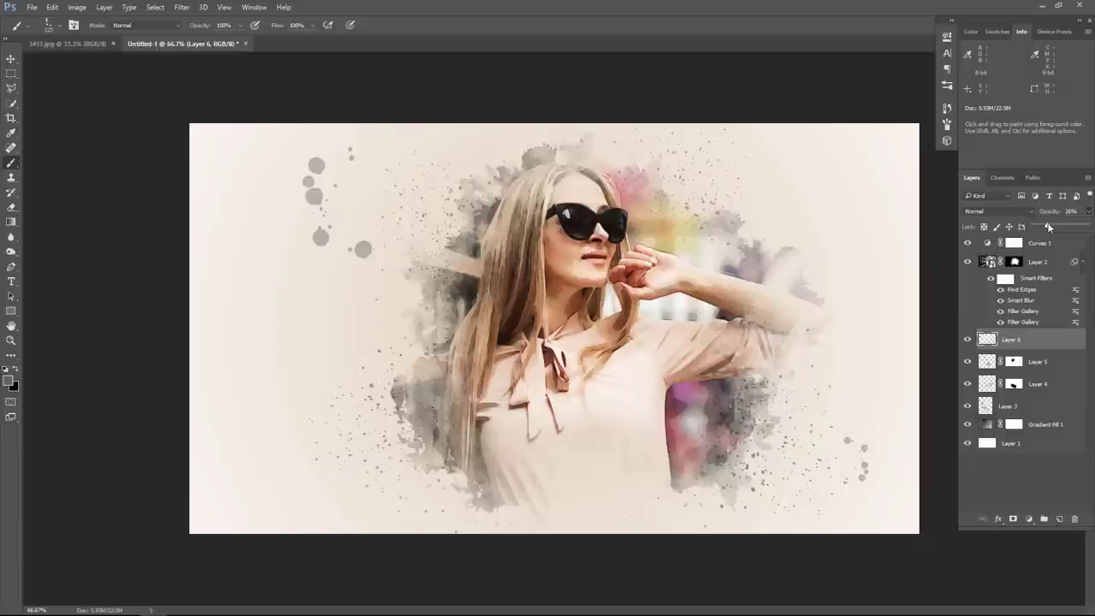
pyautogui.click(12, 61)
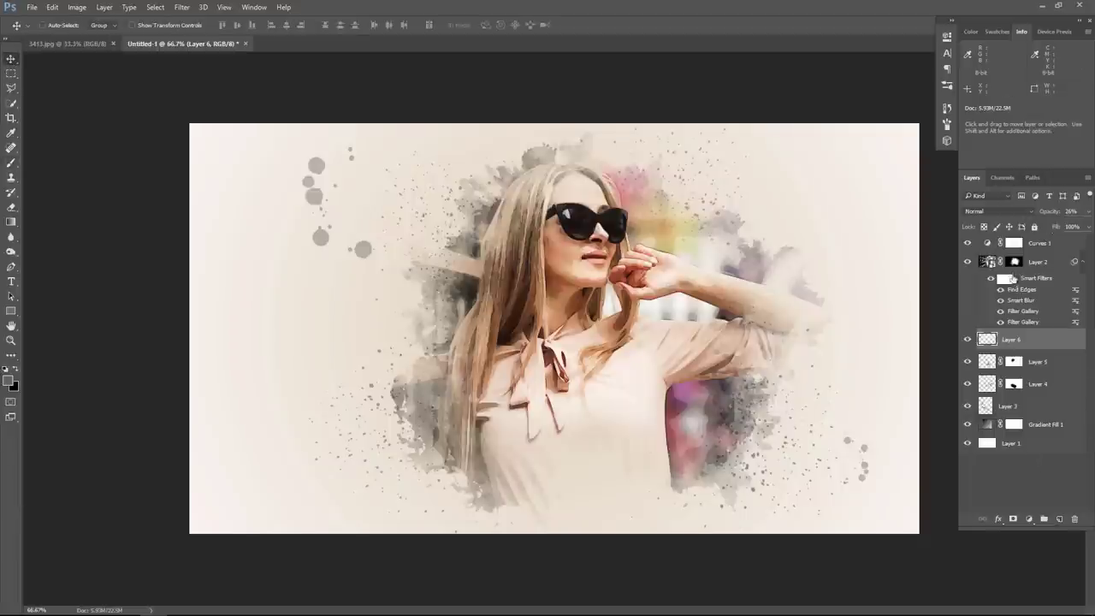
# Step: Select Layers 2 through 6 and scale them up to about 104% with Free Transform
pyautogui.click(1042, 266)
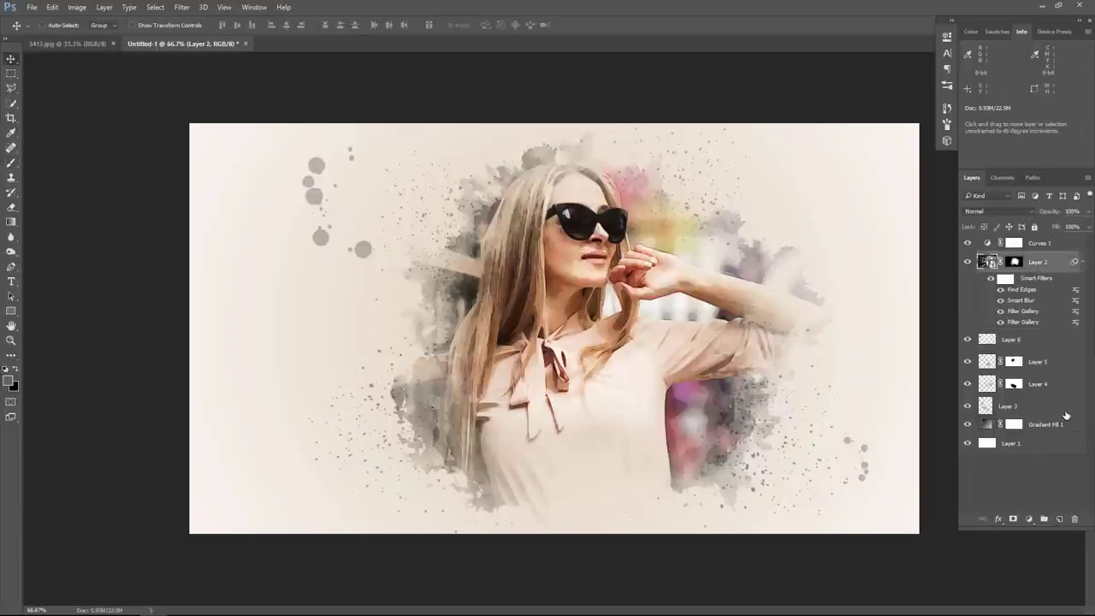
pyautogui.keyDown('shift'); pyautogui.click(1065, 407); pyautogui.keyUp('shift')
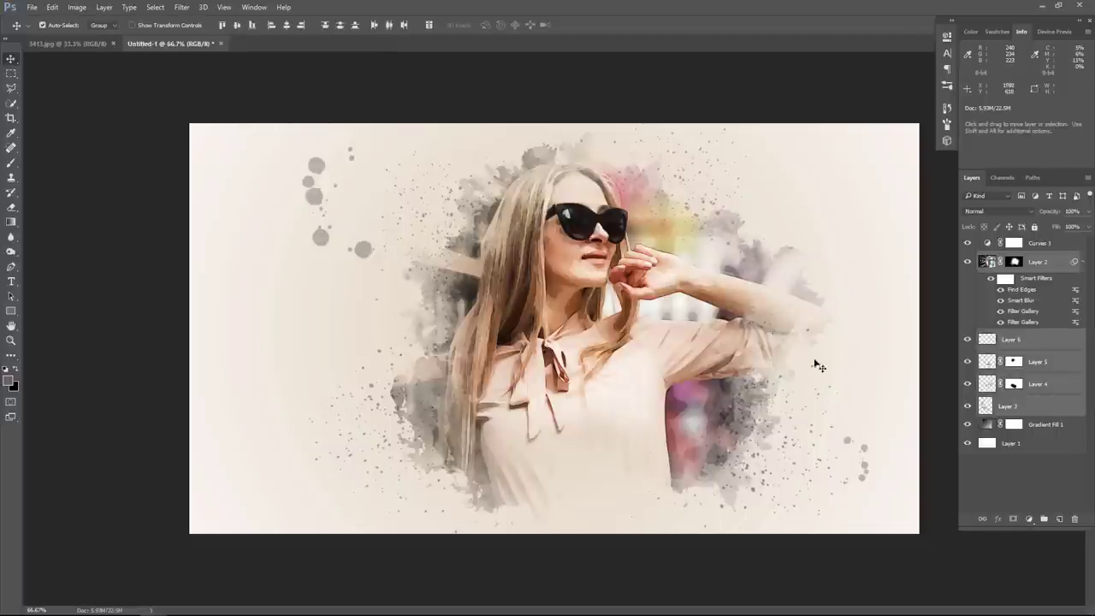
pyautogui.hotkey('ctrl', 't')
pyautogui.click(568, 238)
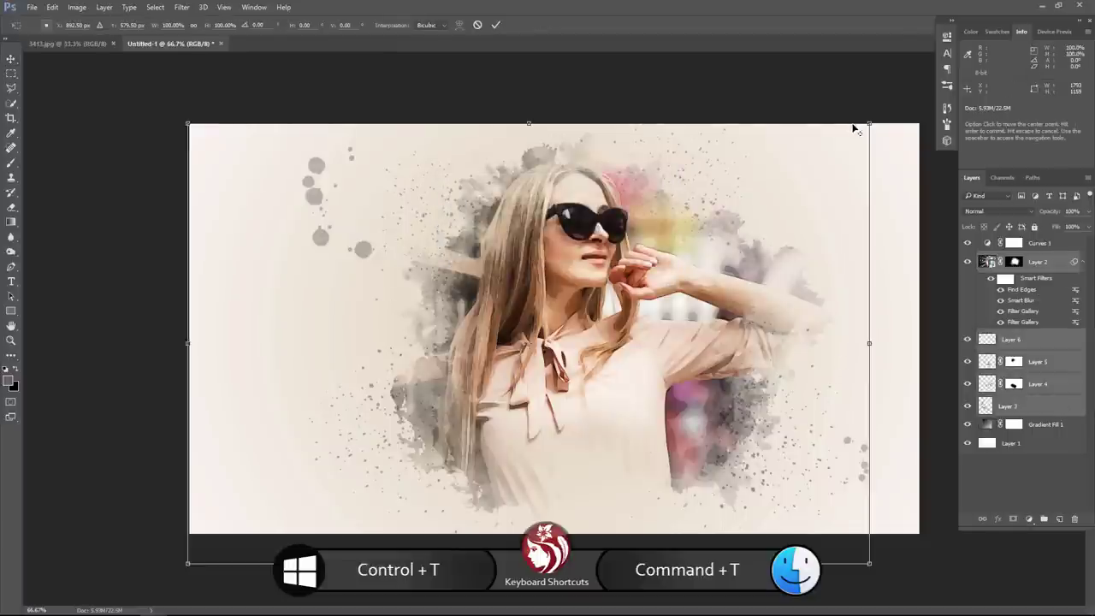
pyautogui.moveTo(874, 121); pyautogui.dragTo(885, 116)
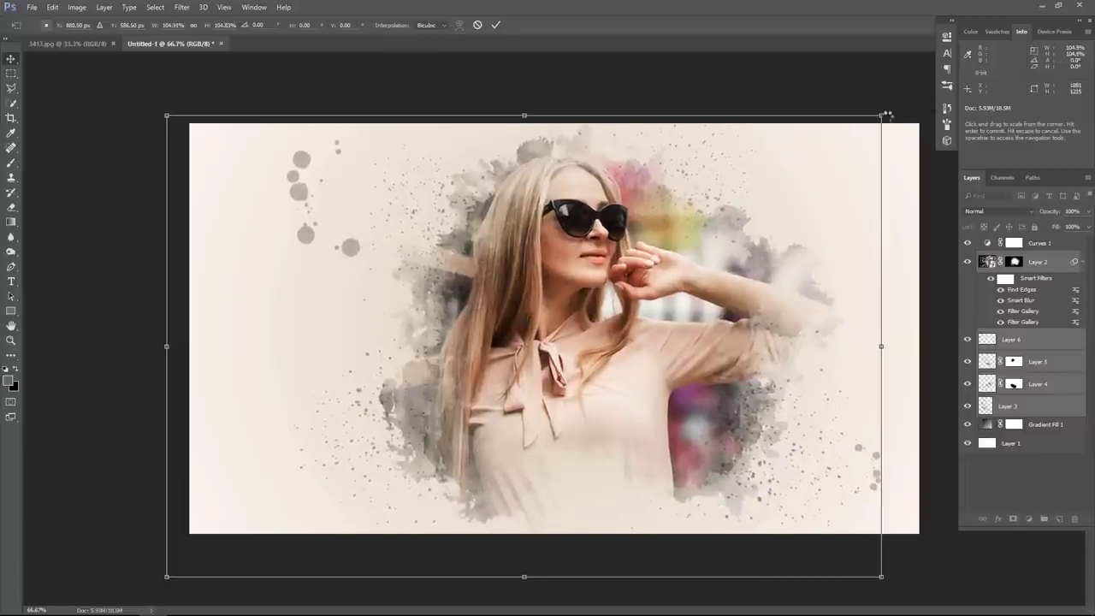
pyautogui.press('Return')
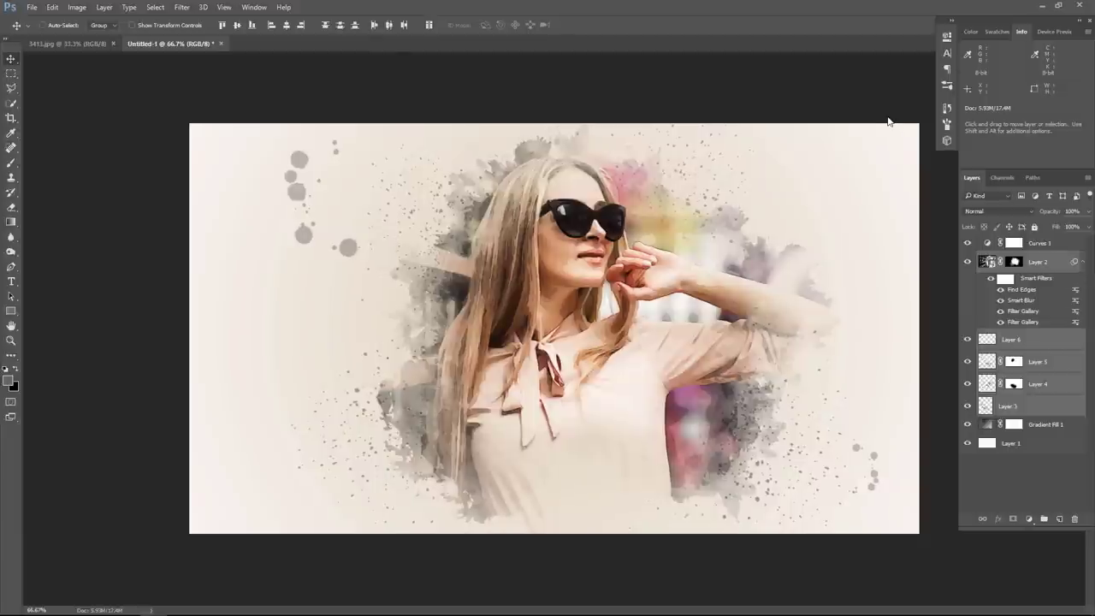
pyautogui.keyDown('ctrl'); pyautogui.click(684, 494); pyautogui.keyUp('ctrl')
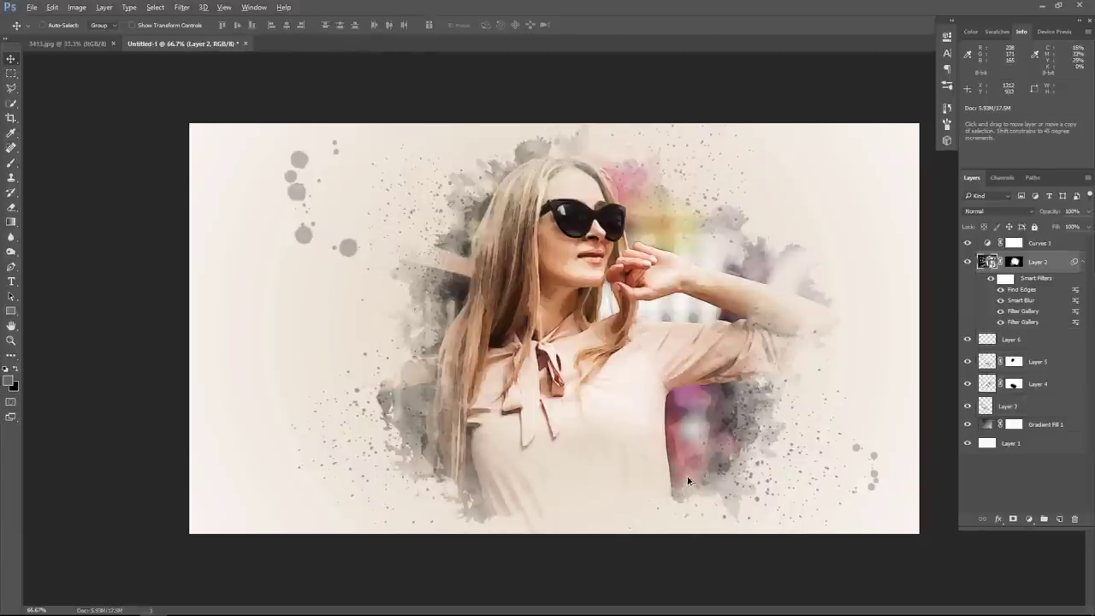
# Step: Create Layer 7 and paint splatter-brush smudges over the woman's lower blouse
pyautogui.hotkey('ctrl', 'shift', 'alt', 'n')
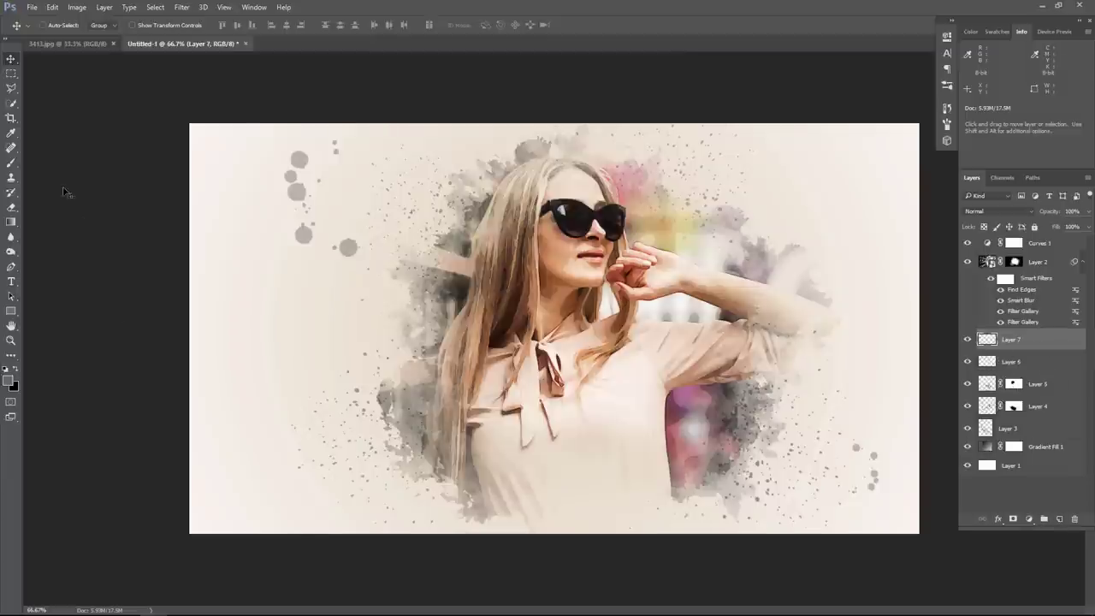
pyautogui.click(8, 164)
pyautogui.click(34, 25)
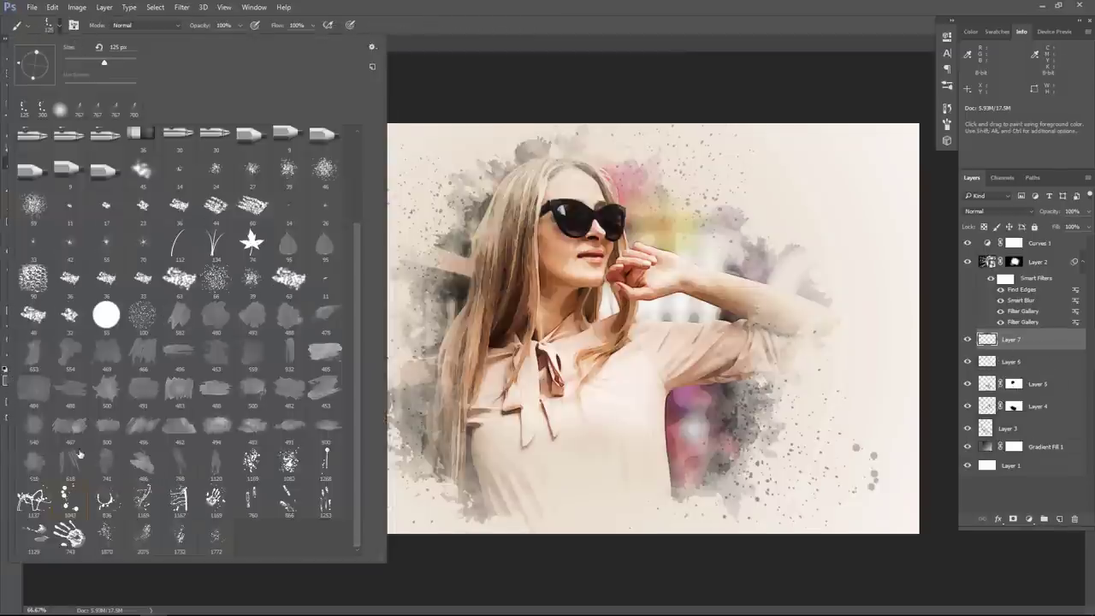
pyautogui.doubleClick(35, 467)
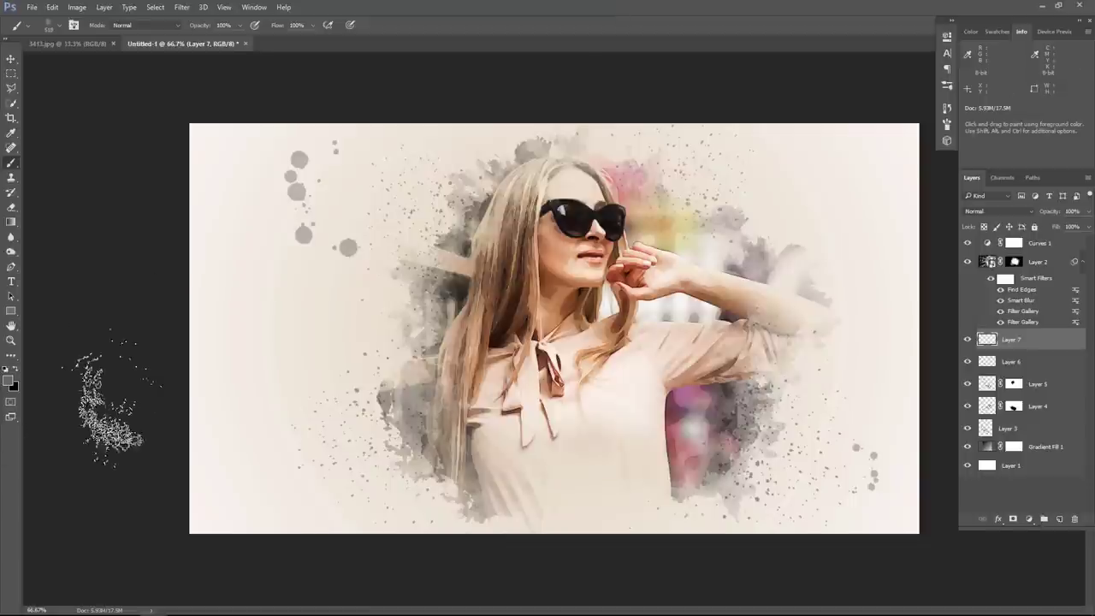
pyautogui.click(15, 369)
pyautogui.moveTo(526, 509)
pyautogui.mouseDown()
pyautogui.moveTo(547, 467)
pyautogui.moveTo(572, 474)
pyautogui.mouseUp()
pyautogui.hotkey('ctrl', 'z')
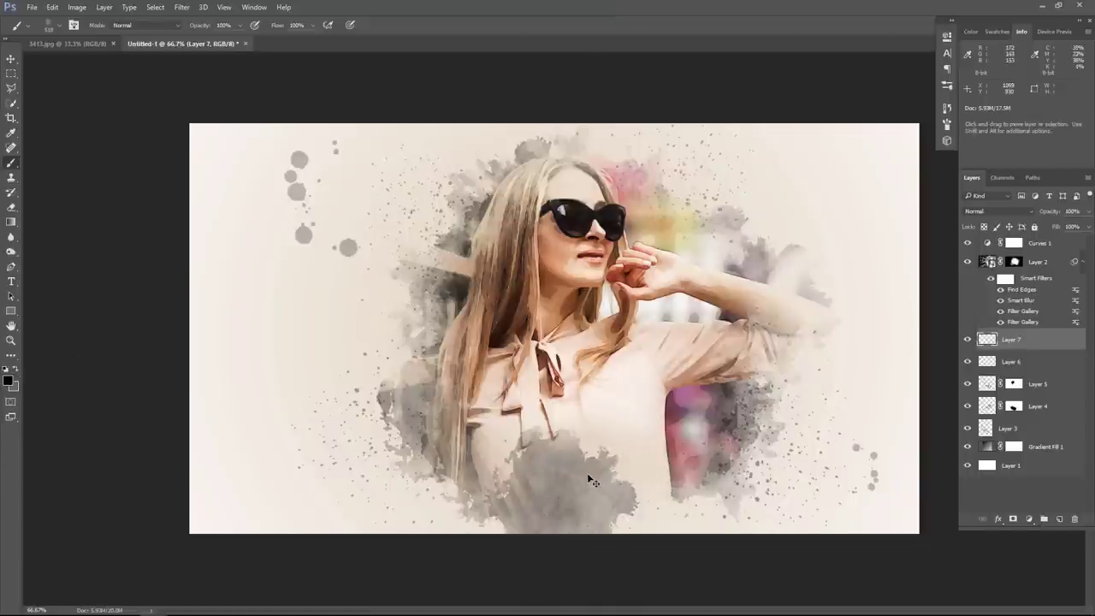
pyautogui.moveTo(548, 513); pyautogui.dragTo(526, 428)
pyautogui.click(556, 475)
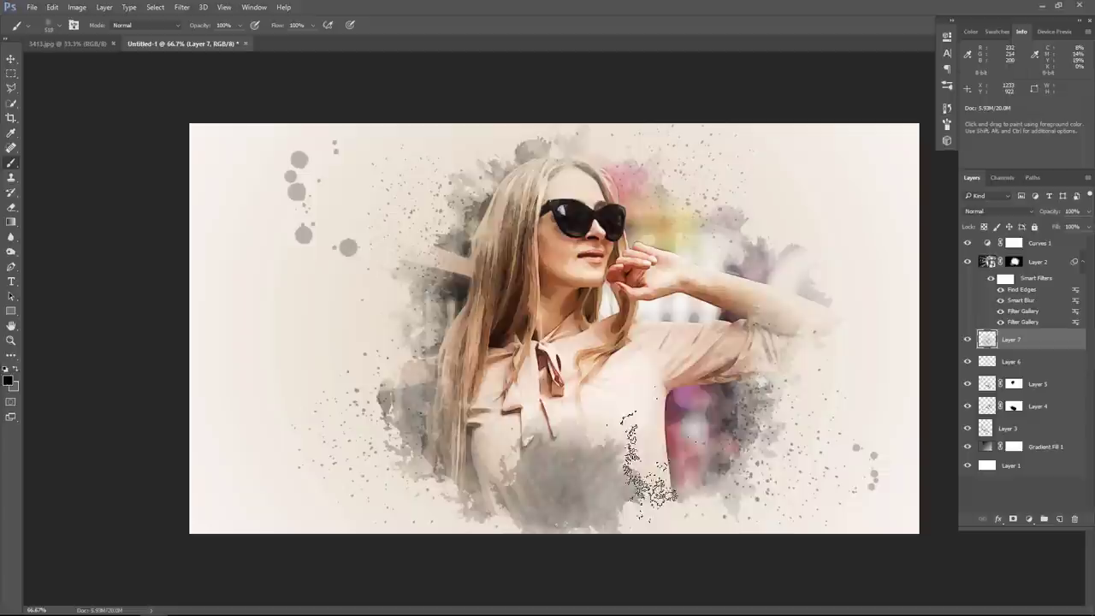
pyautogui.click(651, 475)
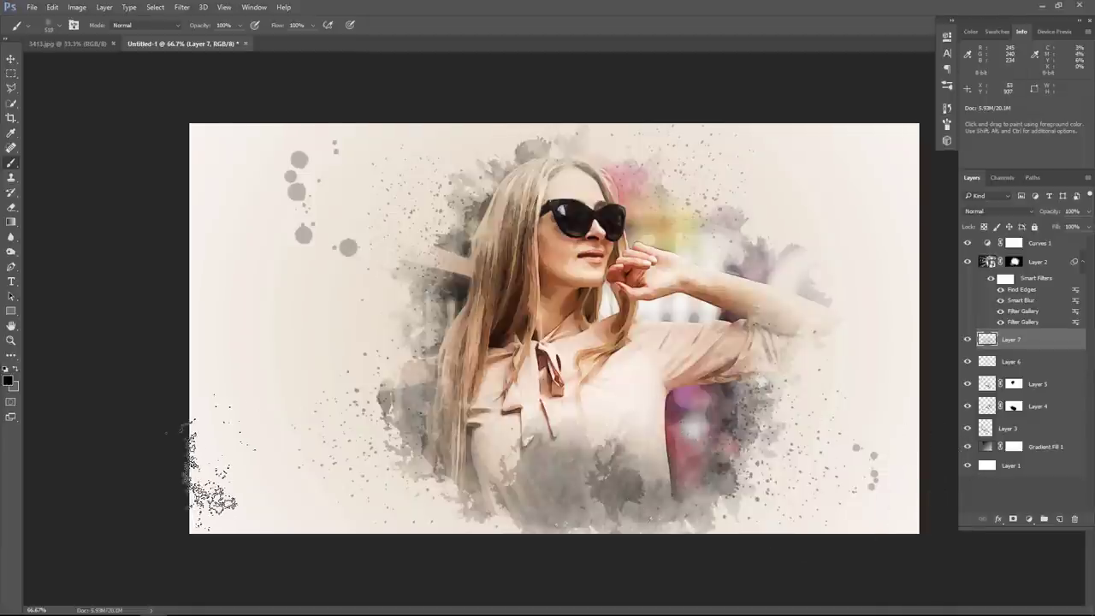
# Step: Rotate Layer 7's grey splatter to about -178.5° and move it lower along the portrait's bottom
pyautogui.click(11, 58)
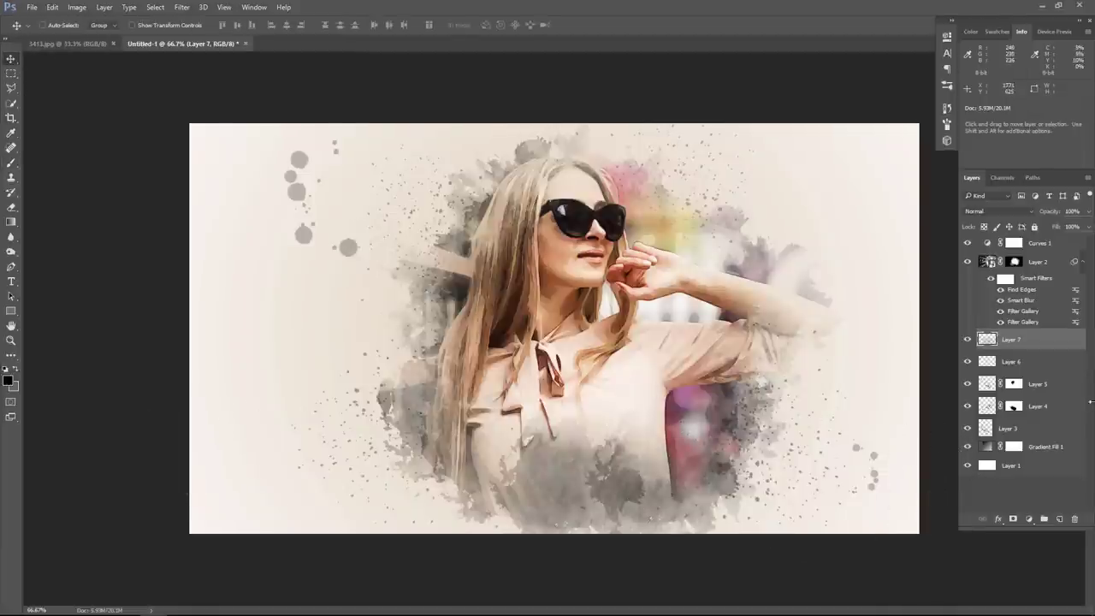
pyautogui.moveTo(565, 473); pyautogui.dragTo(595, 462)
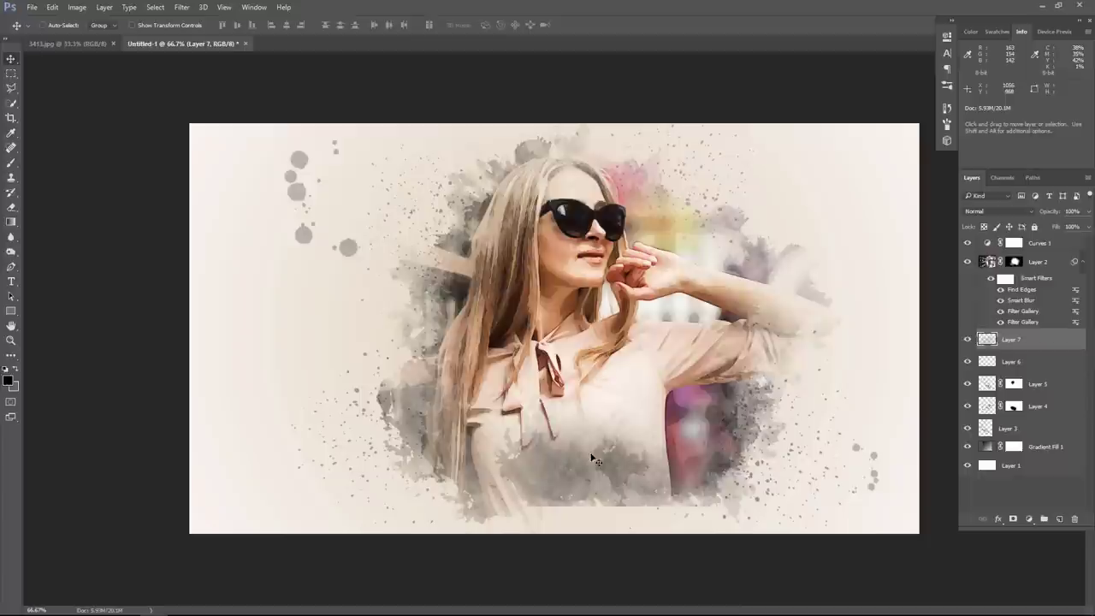
pyautogui.hotkey('ctrl', 't')
pyautogui.moveTo(690, 508)
pyautogui.mouseDown()
pyautogui.moveTo(469, 319)
pyautogui.moveTo(475, 328)
pyautogui.mouseUp()
pyautogui.moveTo(565, 384); pyautogui.dragTo(609, 465)
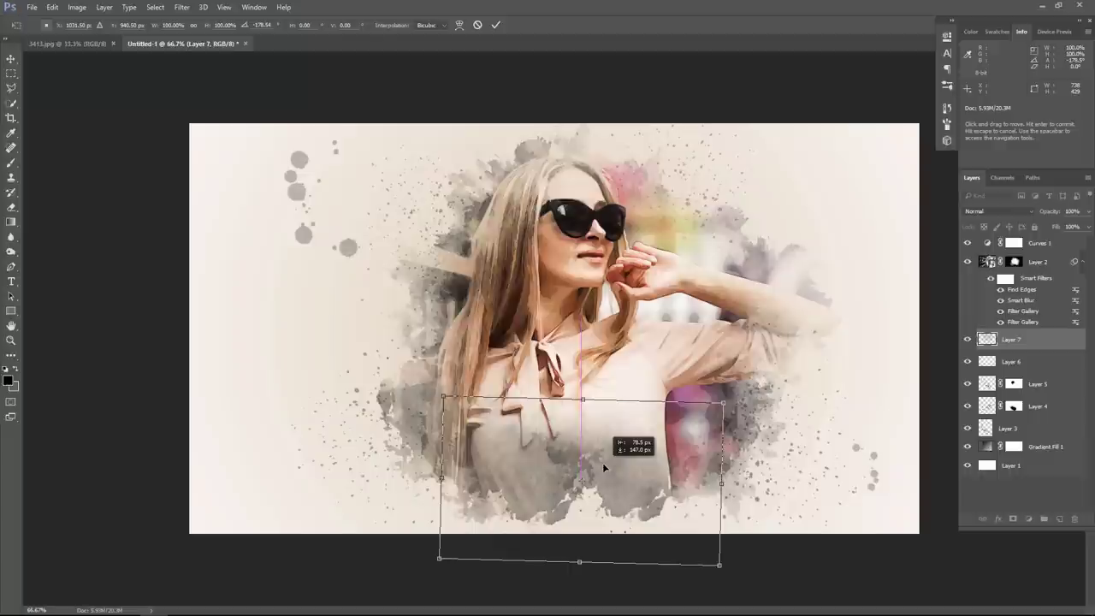
pyautogui.moveTo(604, 460); pyautogui.dragTo(602, 464)
pyautogui.press('Return')
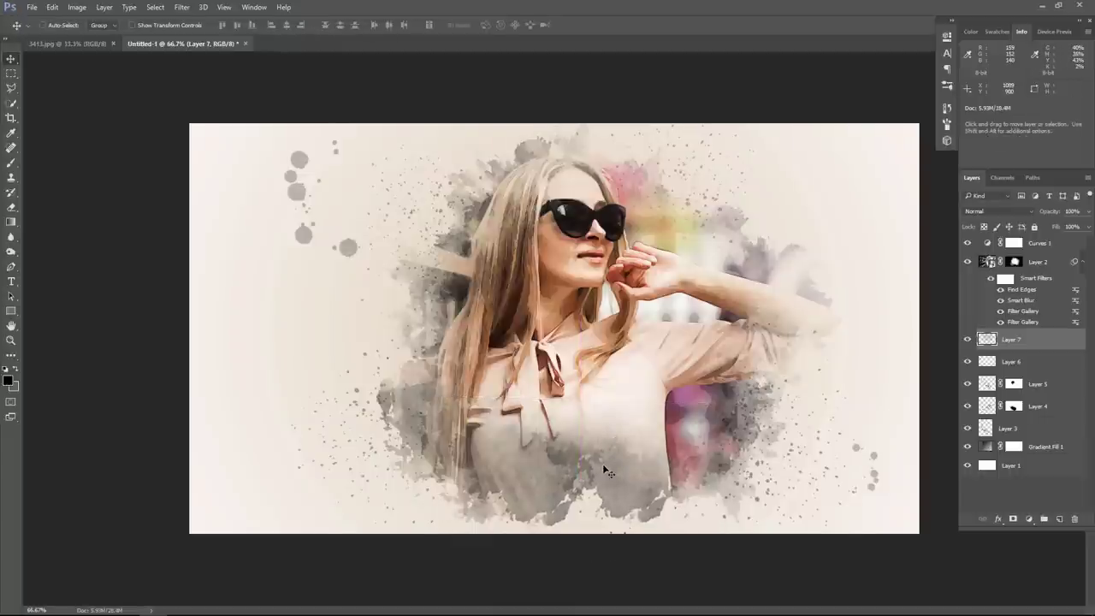
# Step: Add a mask to Layer 7 and paint black over the chest with a 400 px soft round brush
pyautogui.click(1014, 519)
pyautogui.click(11, 166)
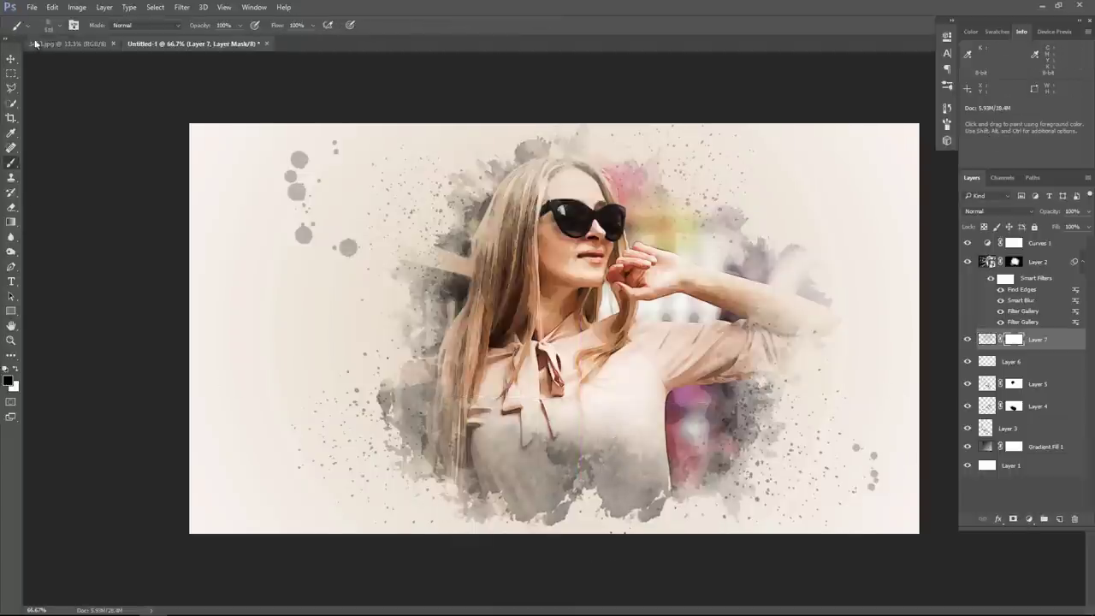
pyautogui.click(60, 25)
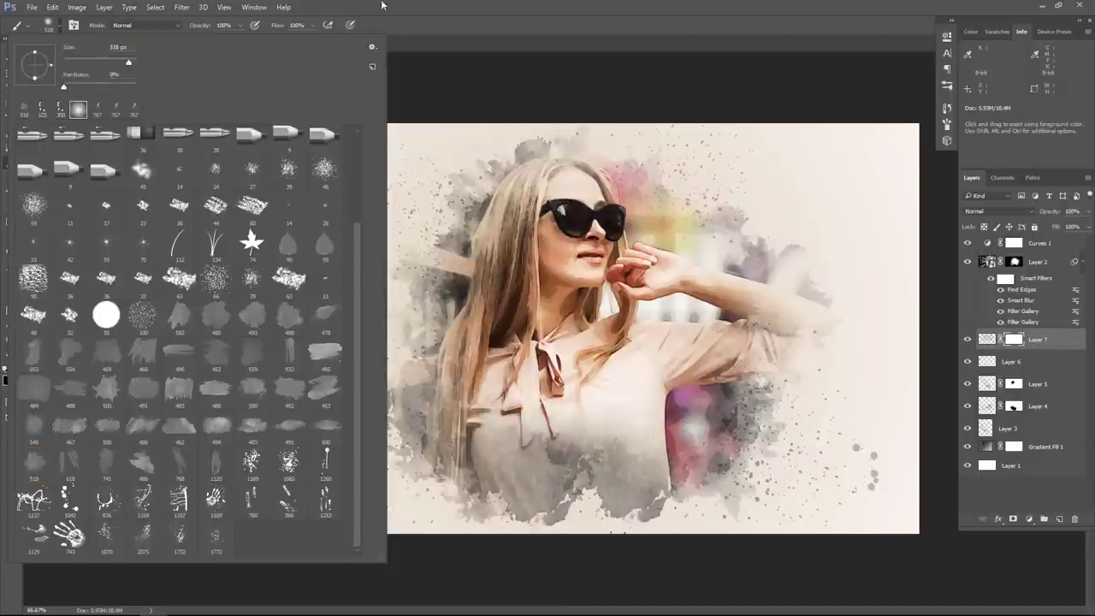
pyautogui.doubleClick(78, 109)
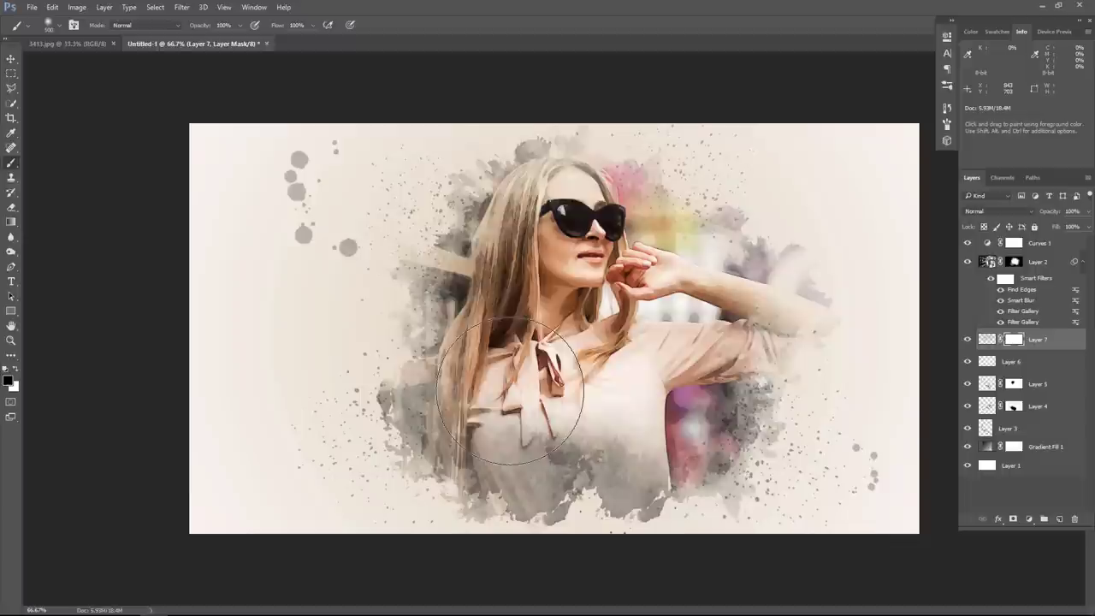
pyautogui.press('[')
pyautogui.press('[')
pyautogui.moveTo(633, 411)
pyautogui.mouseDown()
pyautogui.moveTo(587, 398)
pyautogui.moveTo(647, 391)
pyautogui.moveTo(647, 403)
pyautogui.moveTo(537, 403)
pyautogui.moveTo(599, 403)
pyautogui.mouseUp()
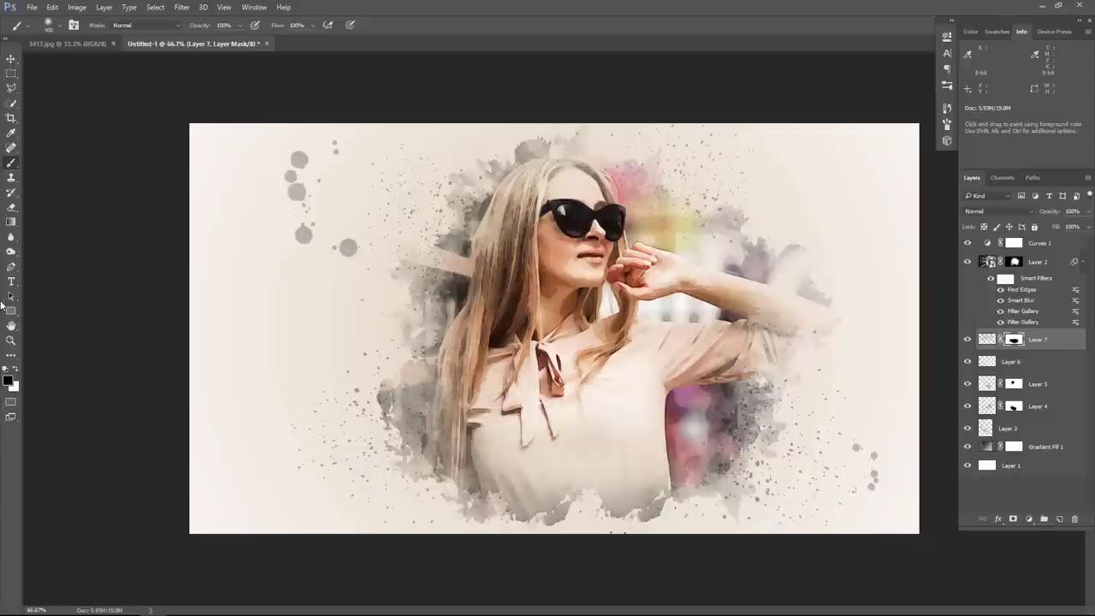
pyautogui.click(12, 59)
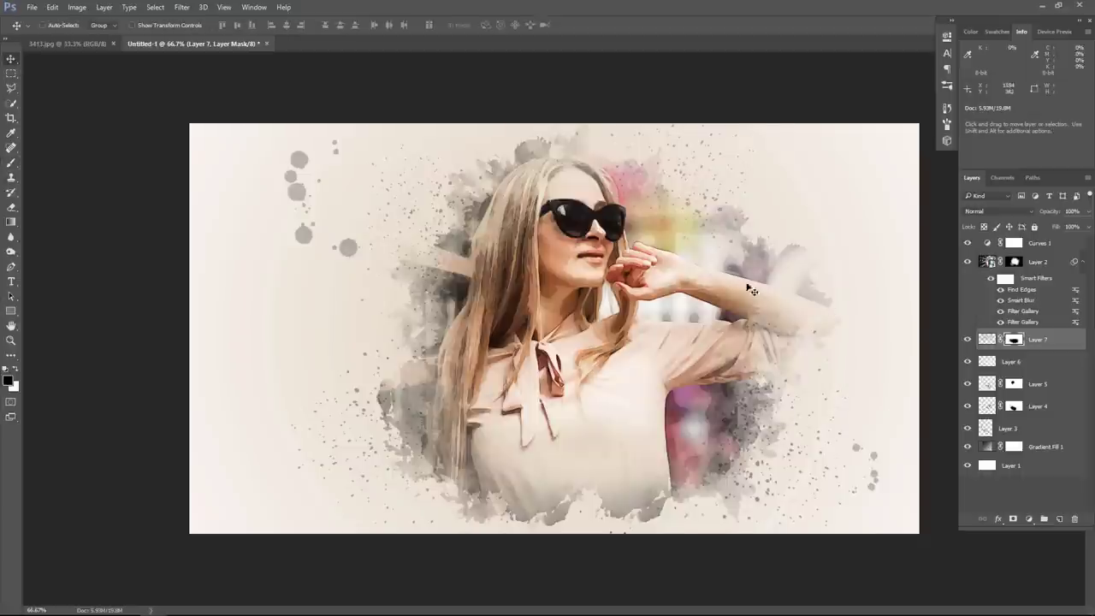
pyautogui.click(1041, 245)
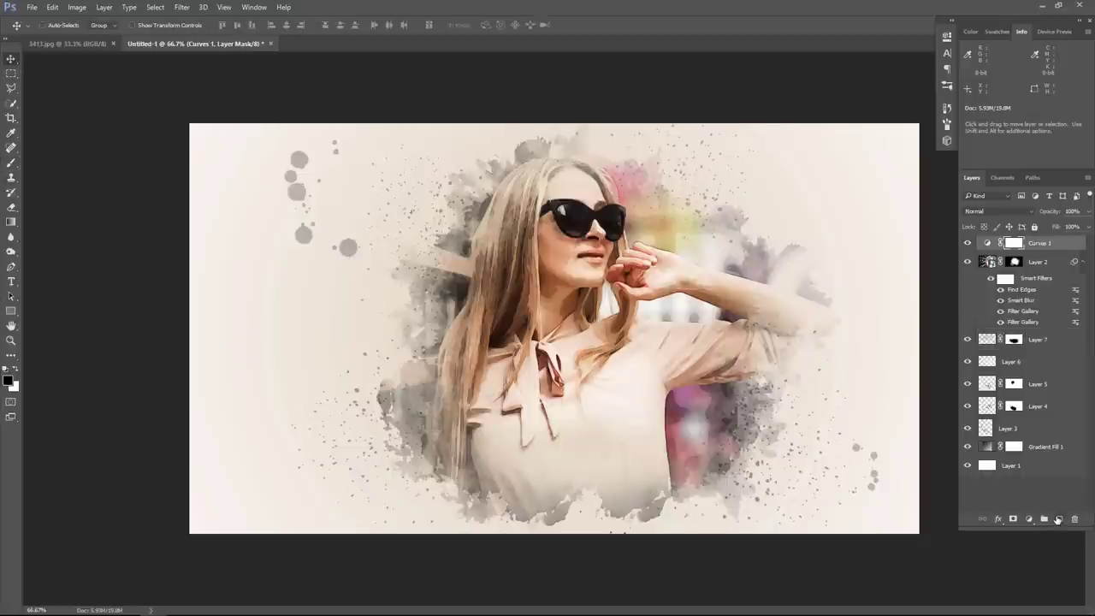
# Step: Merge all visible layers into a new layer and open the Camera Raw Filter
pyautogui.hotkey('ctrl', 'shift', 'alt', 'e')
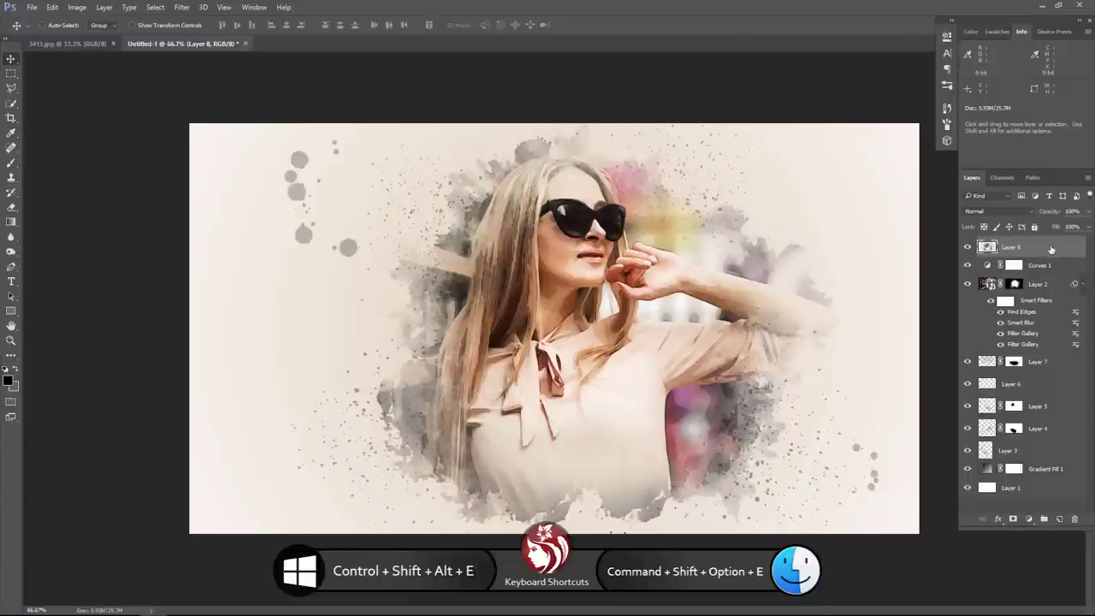
pyautogui.click(181, 6)
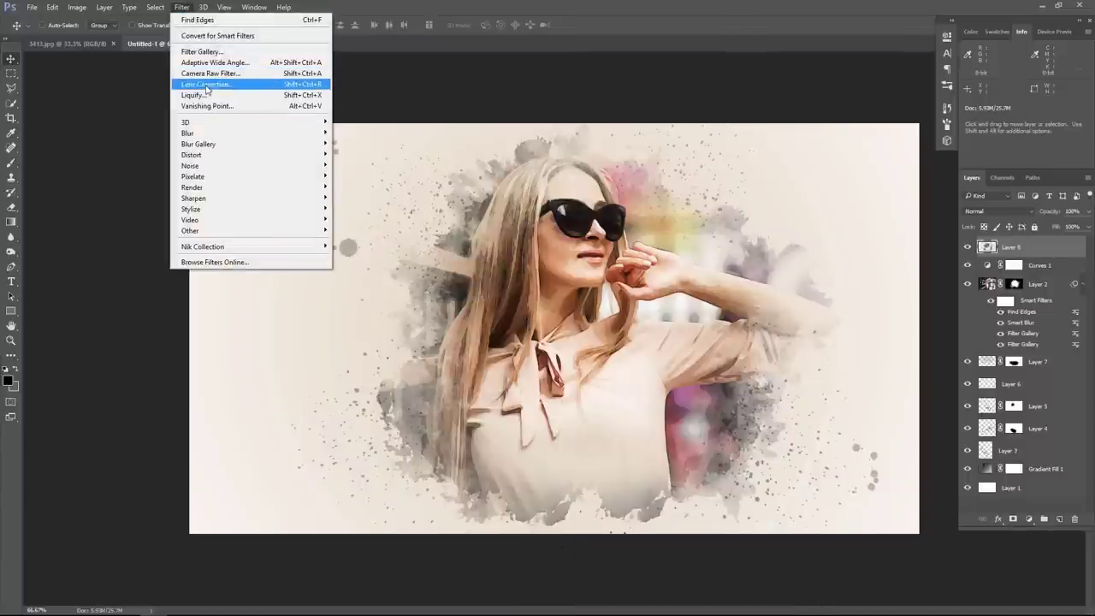
pyautogui.click(210, 73)
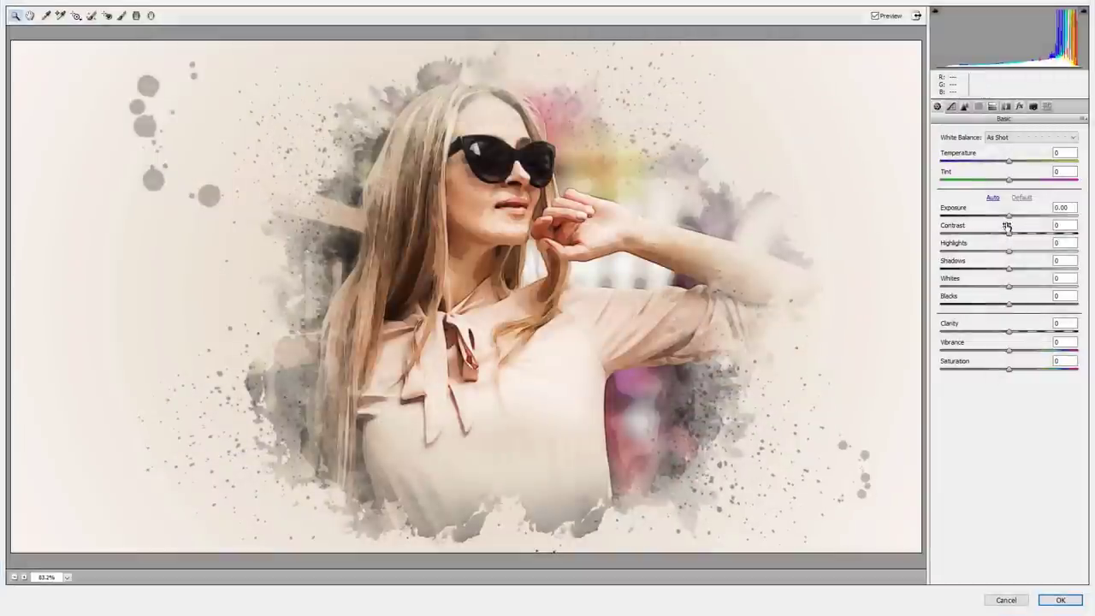
# Step: Set Exposure -0.60, Temperature +17, Clarity +48, Highlights -100, Shadows +100, Whites -50, Vibrance +17
pyautogui.moveTo(1008, 217); pyautogui.dragTo(991, 237)
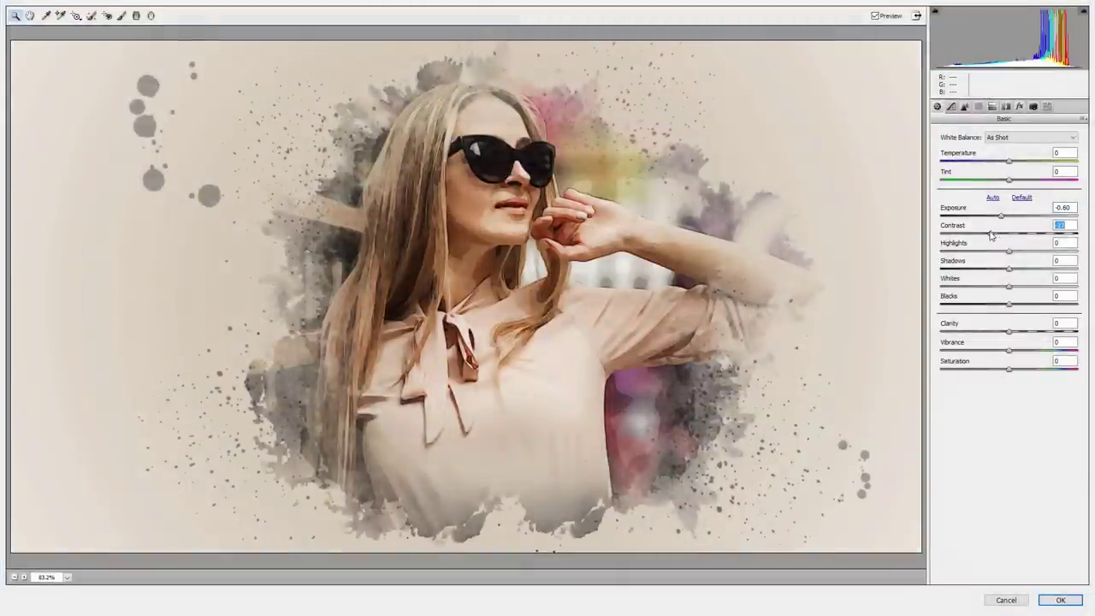
pyautogui.moveTo(1010, 163)
pyautogui.mouseDown()
pyautogui.moveTo(1020, 162)
pyautogui.moveTo(1018, 183)
pyautogui.mouseUp()
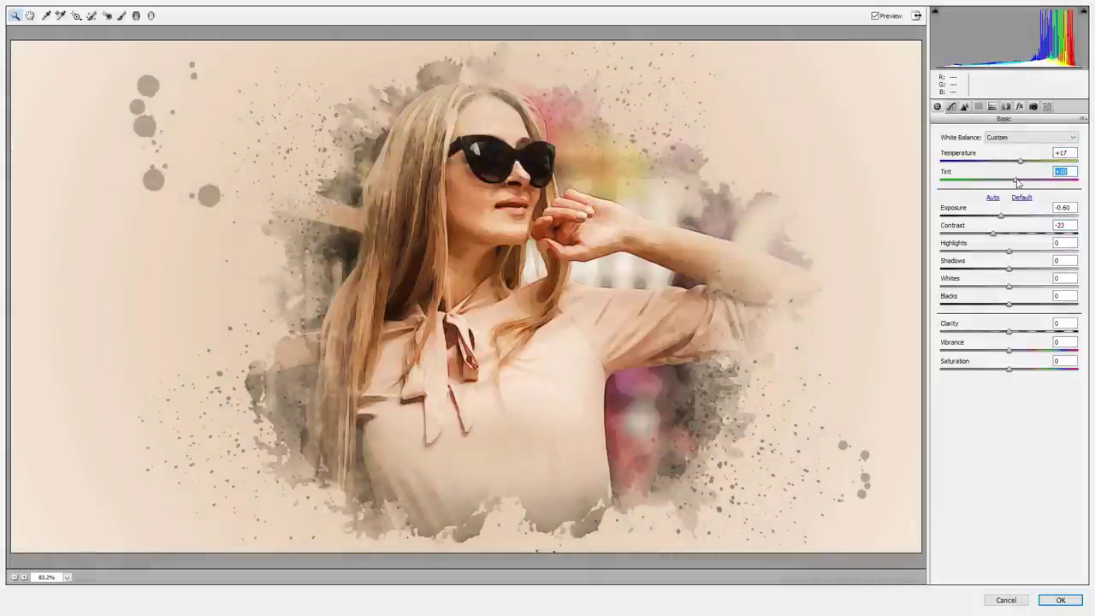
pyautogui.moveTo(1011, 332); pyautogui.dragTo(1041, 333)
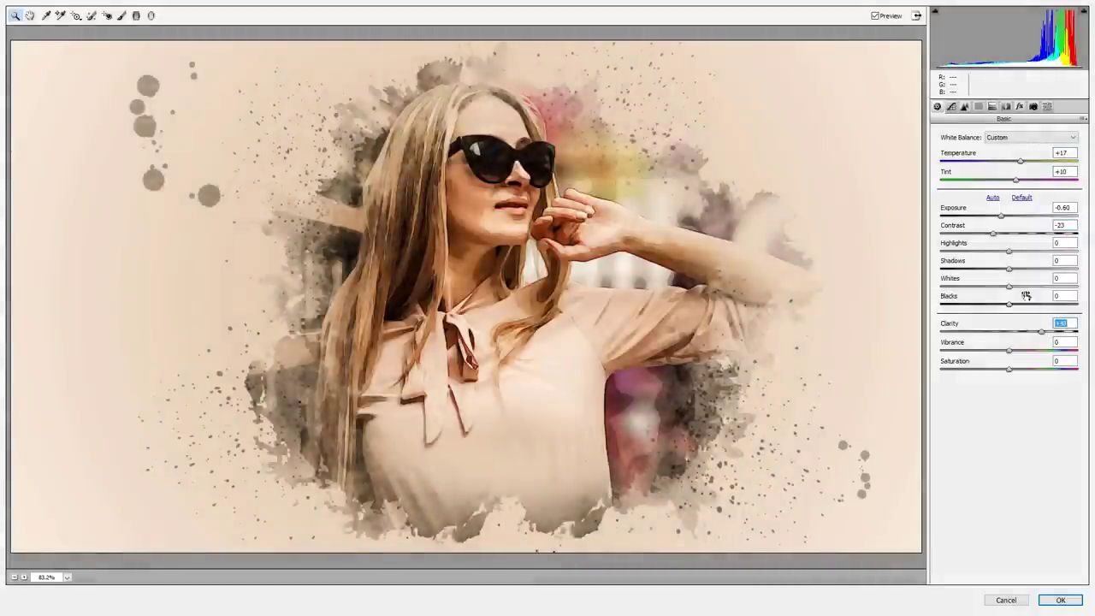
pyautogui.moveTo(1009, 251); pyautogui.dragTo(941, 251)
pyautogui.moveTo(1008, 269); pyautogui.dragTo(1077, 269)
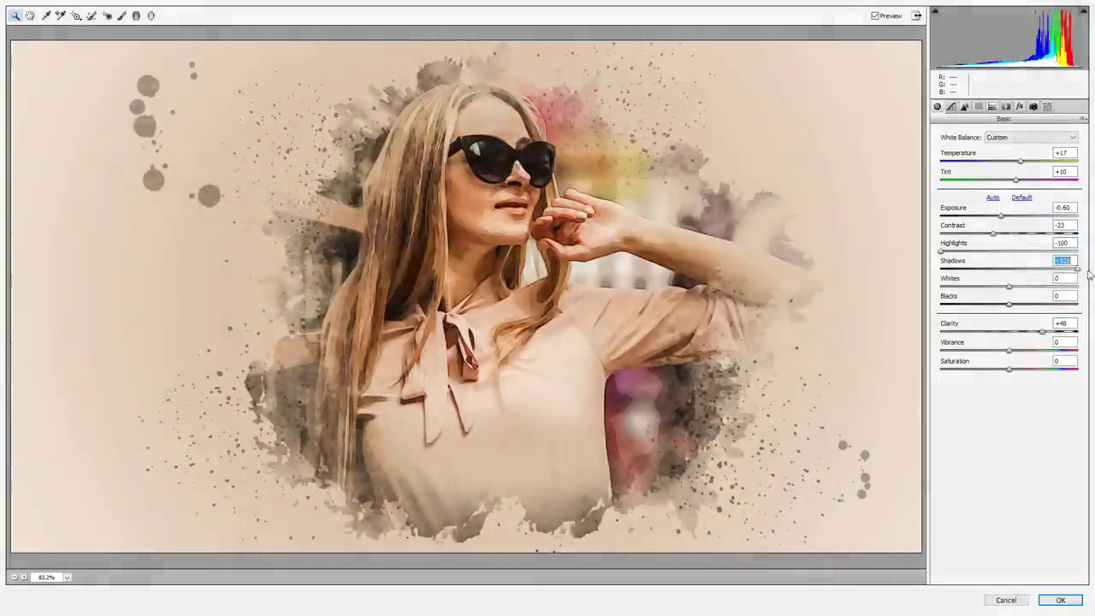
pyautogui.moveTo(1010, 286)
pyautogui.mouseDown()
pyautogui.moveTo(975, 286)
pyautogui.moveTo(1005, 307)
pyautogui.mouseUp()
pyautogui.moveTo(1008, 351)
pyautogui.mouseDown()
pyautogui.moveTo(1020, 351)
pyautogui.moveTo(998, 374)
pyautogui.mouseUp()
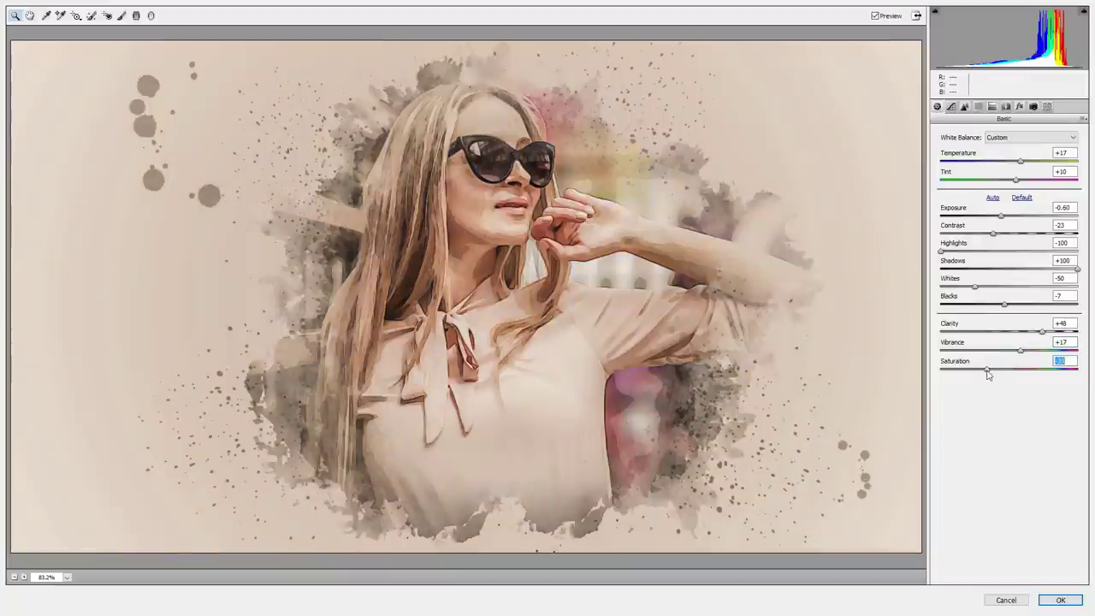
# Step: Bend the Blue channel point curve slightly upward in Tone Curve
pyautogui.click(950, 106)
pyautogui.click(984, 133)
pyautogui.click(1018, 168)
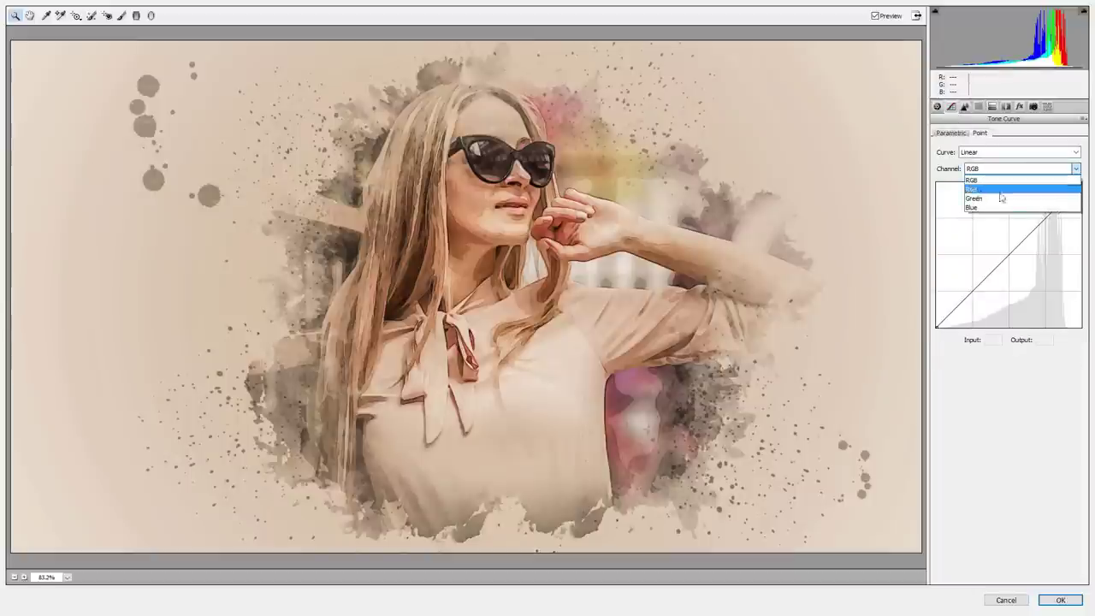
pyautogui.click(984, 214)
pyautogui.moveTo(1004, 261); pyautogui.dragTo(1003, 251)
pyautogui.click(947, 132)
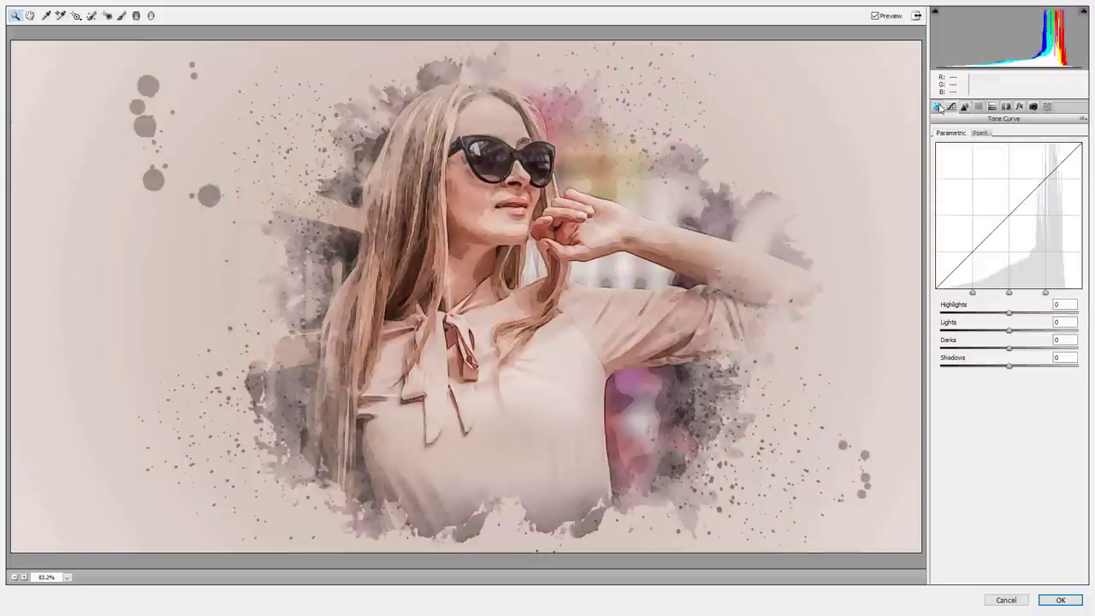
# Step: Raise Temperature to +27 and Clarity to +65, nudging Tint slightly lower
pyautogui.click(938, 106)
pyautogui.moveTo(1020, 161); pyautogui.dragTo(1027, 161)
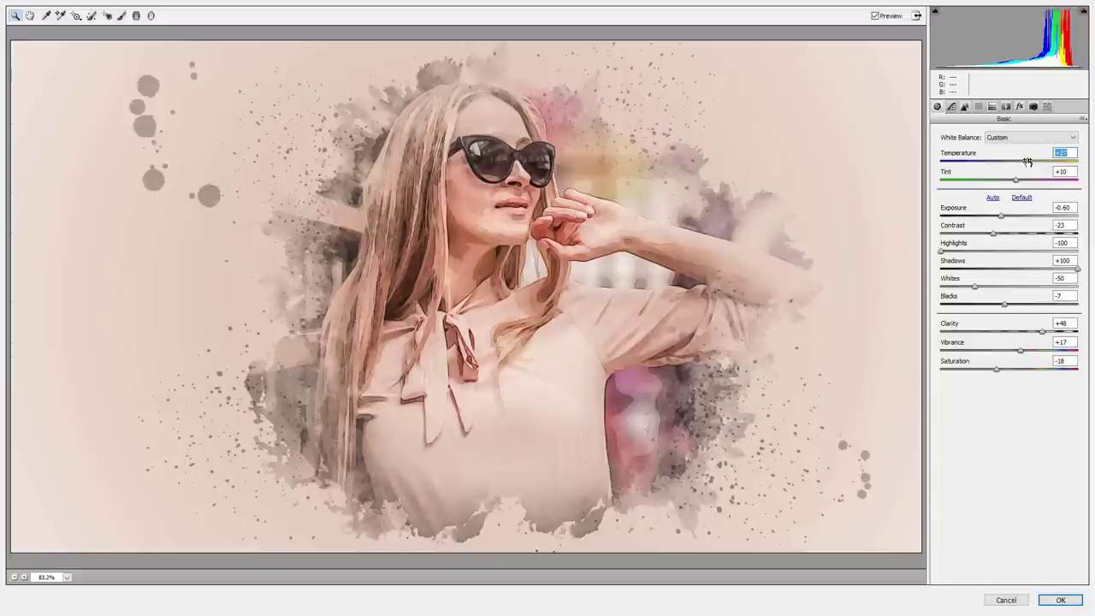
pyautogui.click(1061, 332)
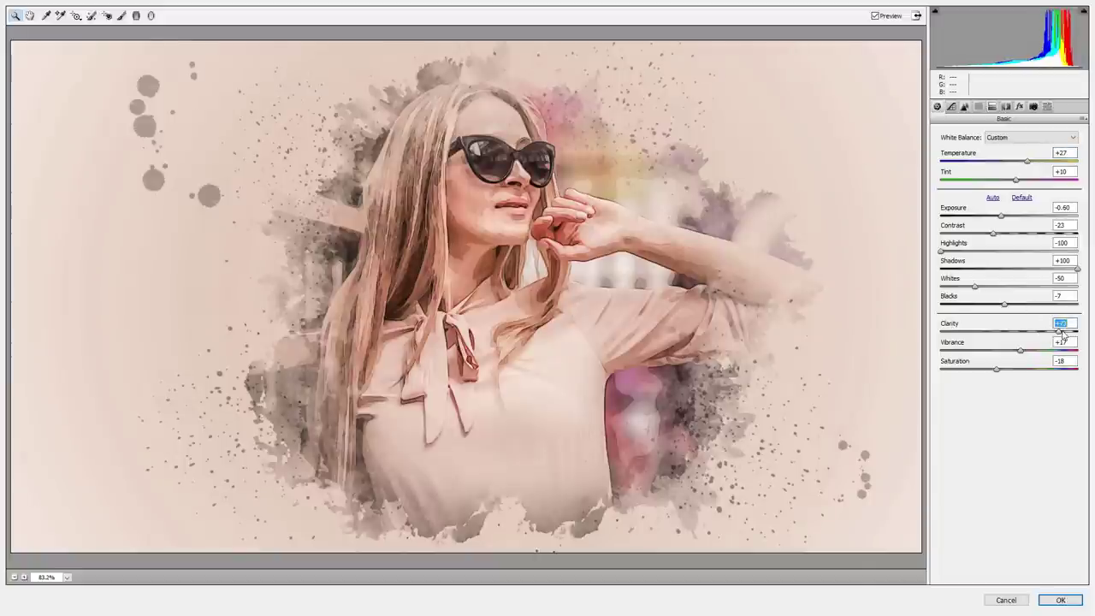
pyautogui.moveTo(1016, 179); pyautogui.dragTo(1010, 182)
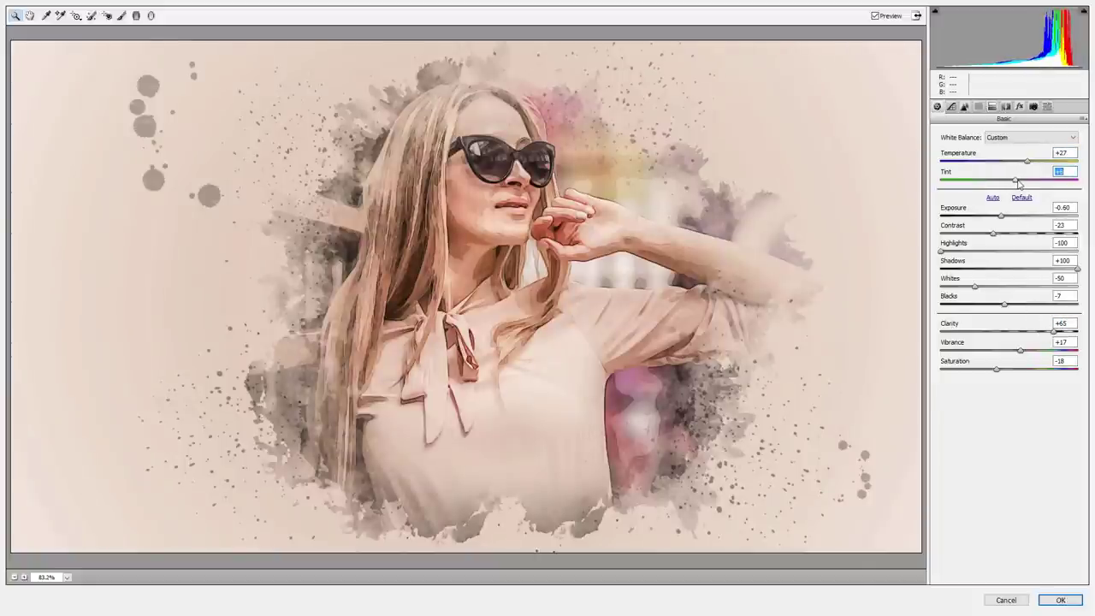
# Step: Pull a blue curve point down slightly, darken Blacks, and apply Camera Raw to Layer 8
pyautogui.click(955, 110)
pyautogui.click(988, 135)
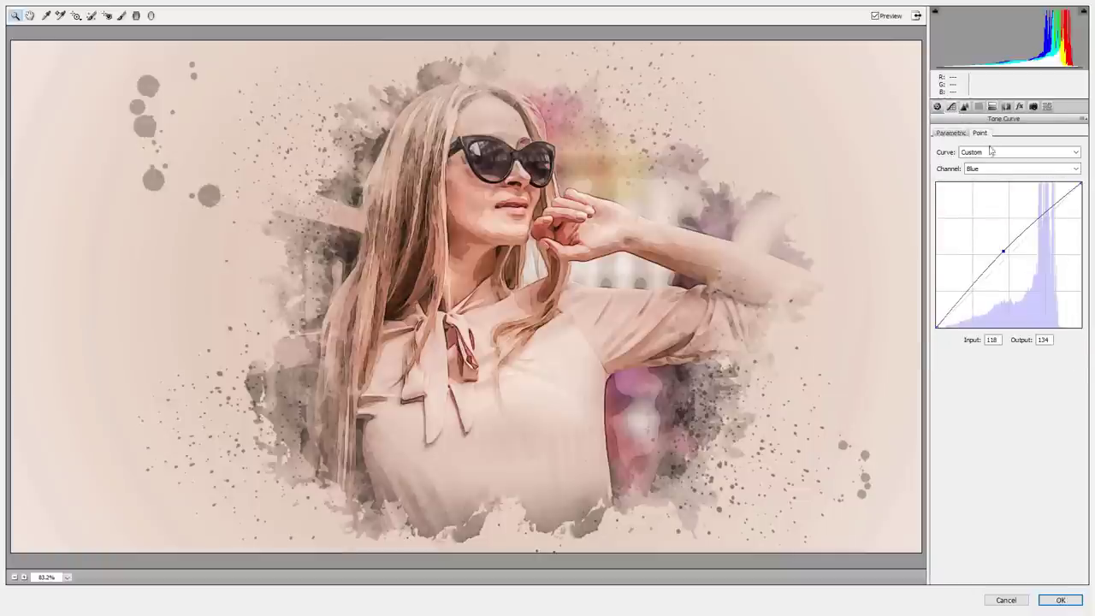
pyautogui.click(1006, 249)
pyautogui.moveTo(1005, 249); pyautogui.dragTo(1004, 254)
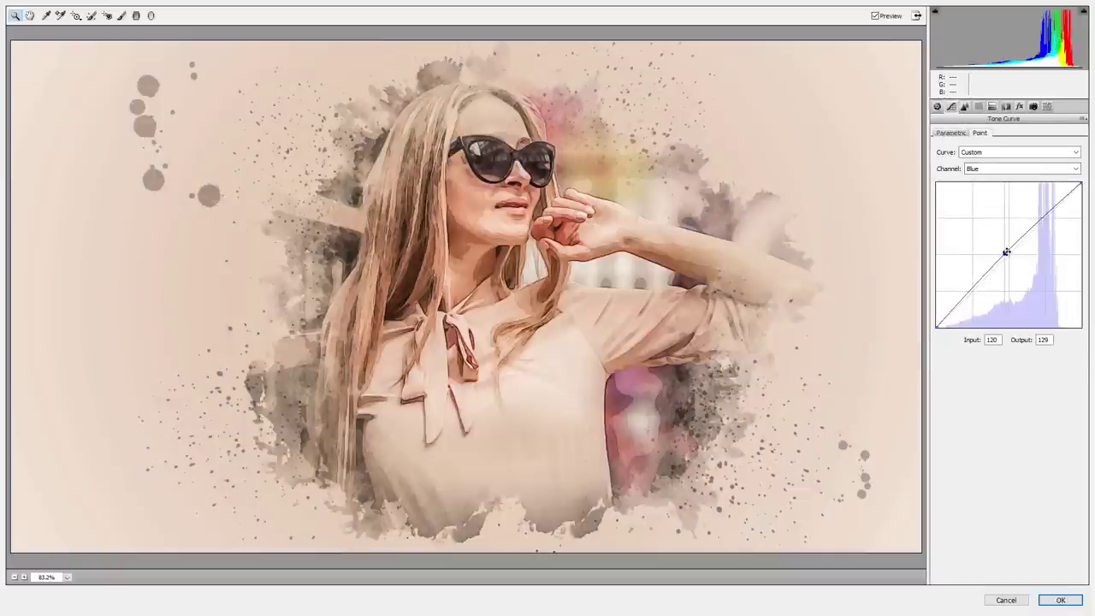
pyautogui.click(937, 107)
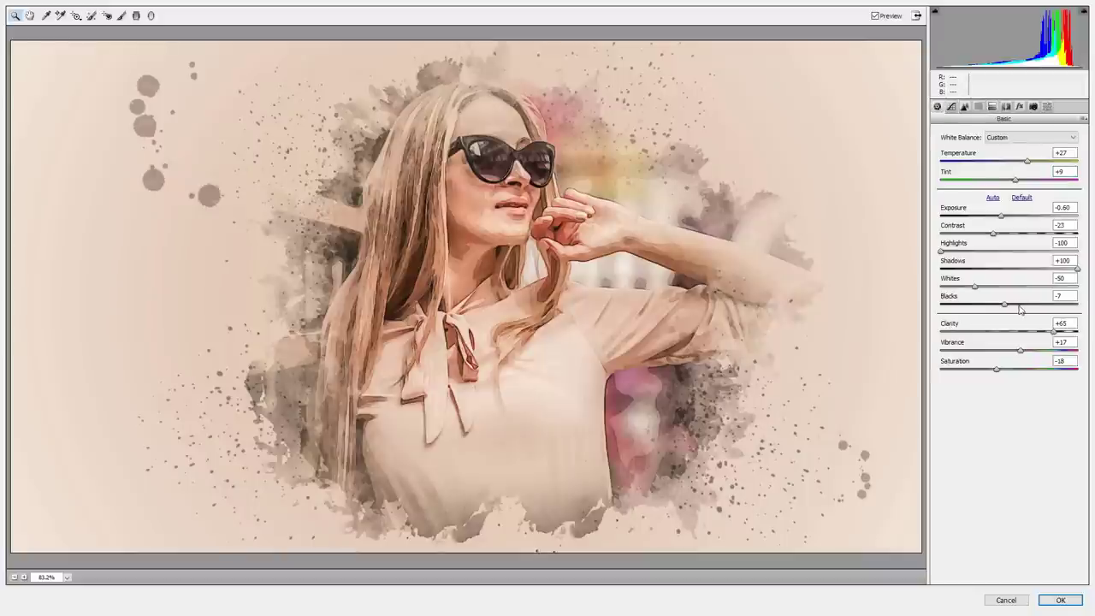
pyautogui.moveTo(1009, 305); pyautogui.dragTo(991, 306)
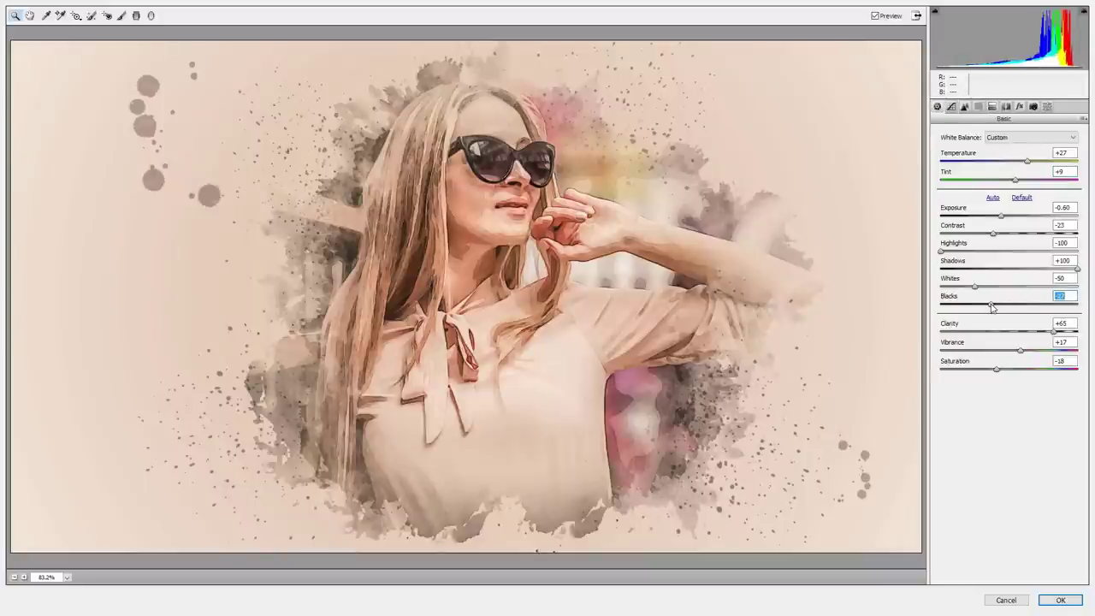
pyautogui.click(1060, 599)
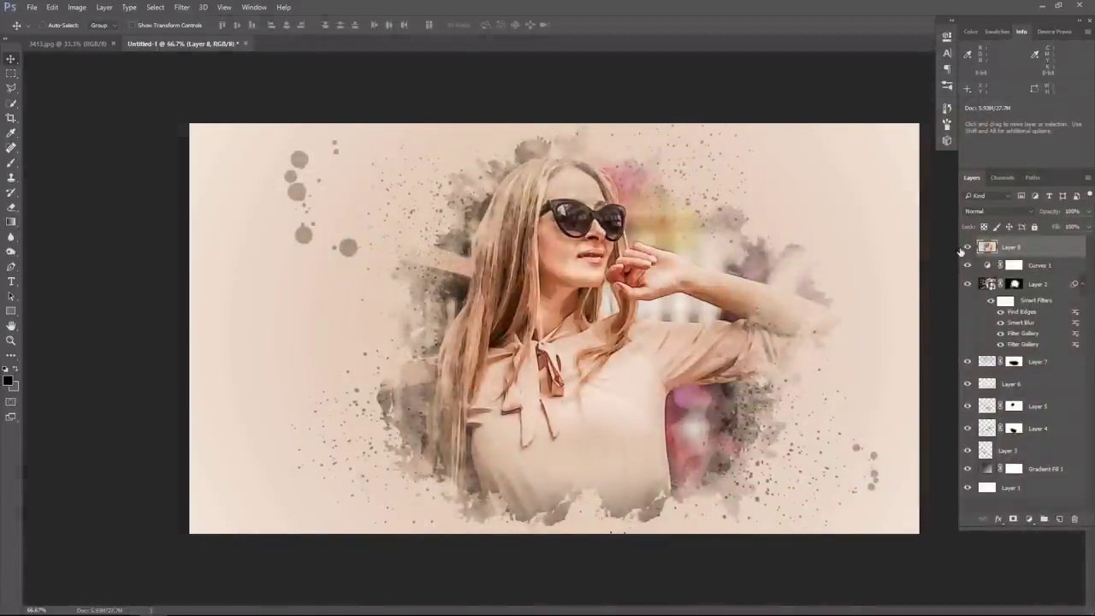
# Step: Add a Brightness/Contrast adjustment layer set to about Brightness 4 and Contrast 35
pyautogui.click(1029, 518)
pyautogui.click(1044, 315)
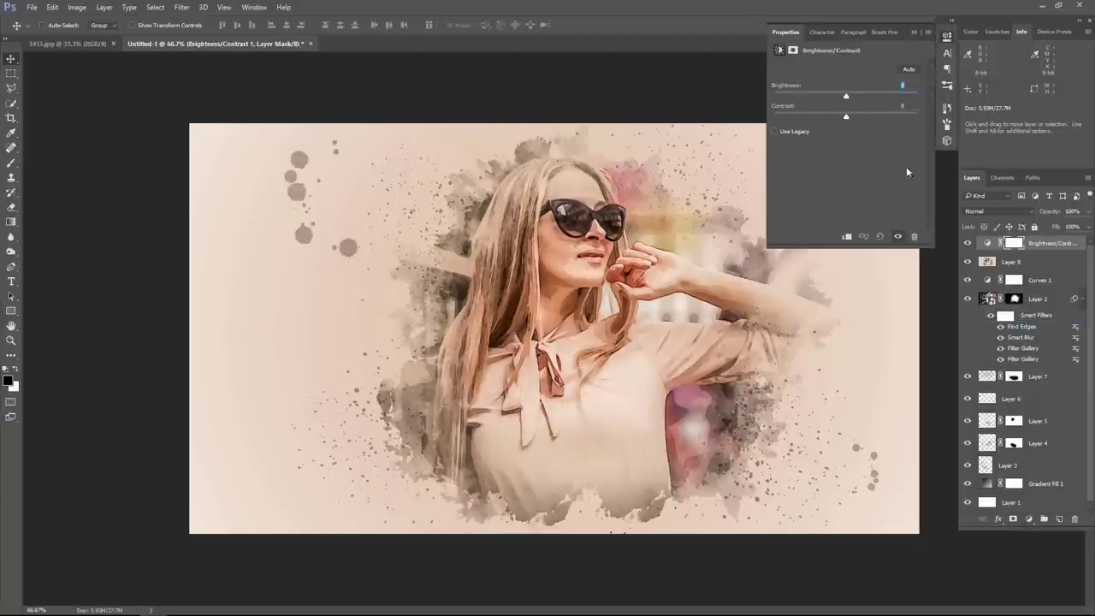
pyautogui.moveTo(852, 100)
pyautogui.mouseDown()
pyautogui.moveTo(828, 122)
pyautogui.moveTo(871, 121)
pyautogui.moveTo(848, 99)
pyautogui.mouseUp()
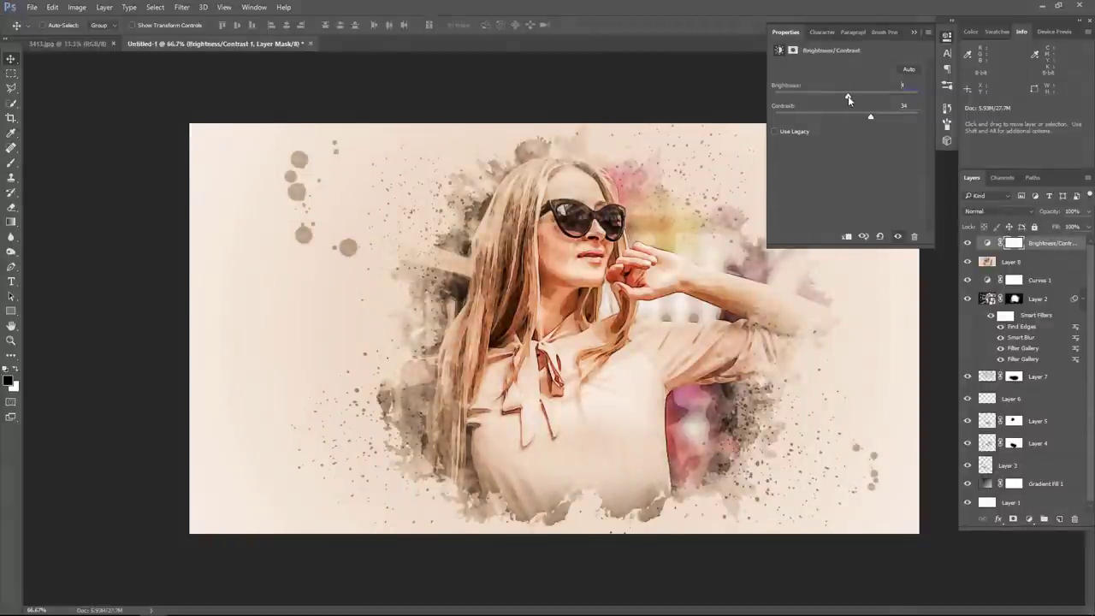
pyautogui.moveTo(873, 118); pyautogui.dragTo(863, 116)
pyautogui.click(1045, 520)
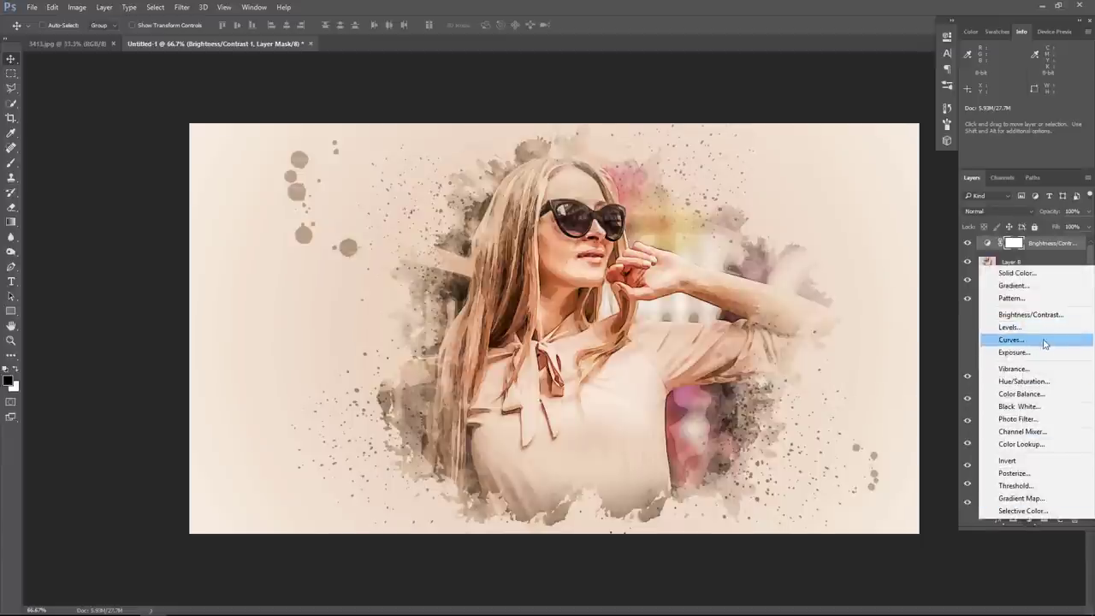
# Step: Add an Exposure layer with exposure +0.27, offset -0.0320 and gamma 0.91
pyautogui.click(1043, 352)
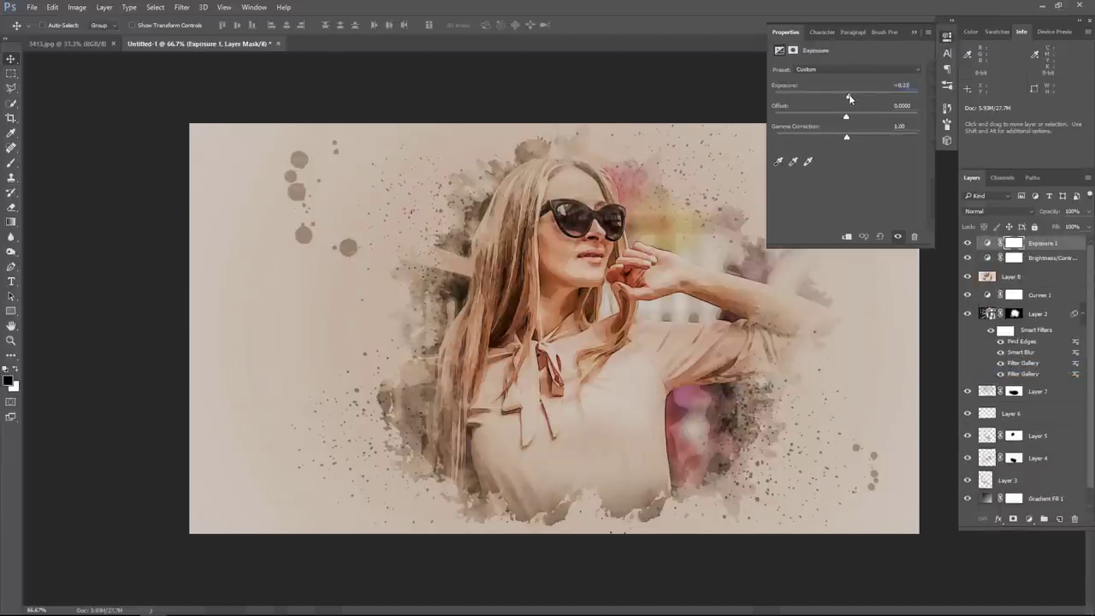
pyautogui.moveTo(847, 95); pyautogui.dragTo(850, 96)
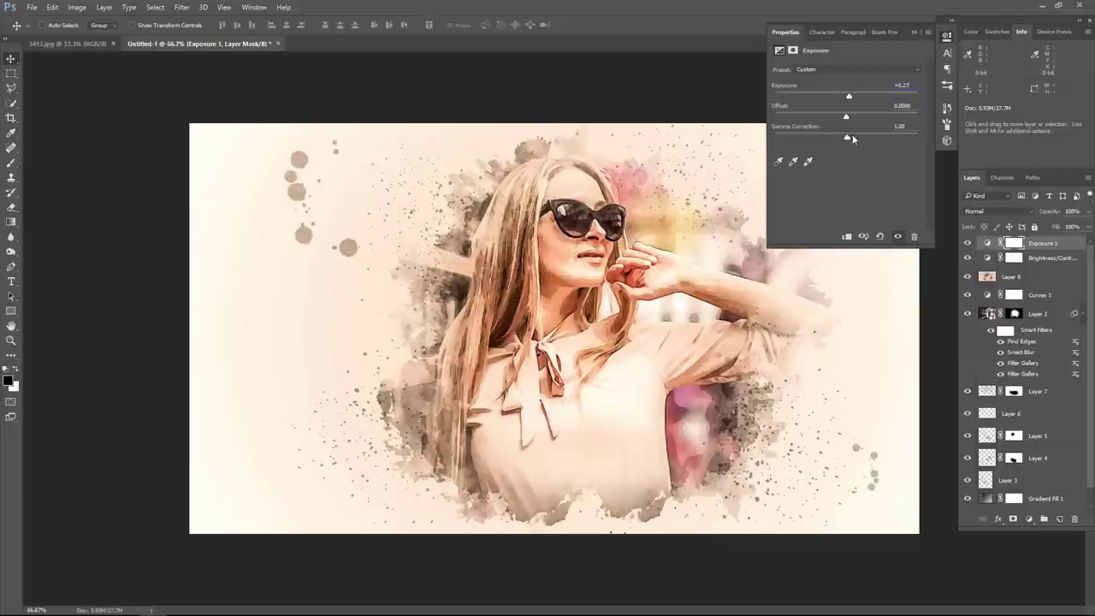
pyautogui.moveTo(852, 137)
pyautogui.mouseDown()
pyautogui.moveTo(864, 139)
pyautogui.moveTo(839, 118)
pyautogui.mouseUp()
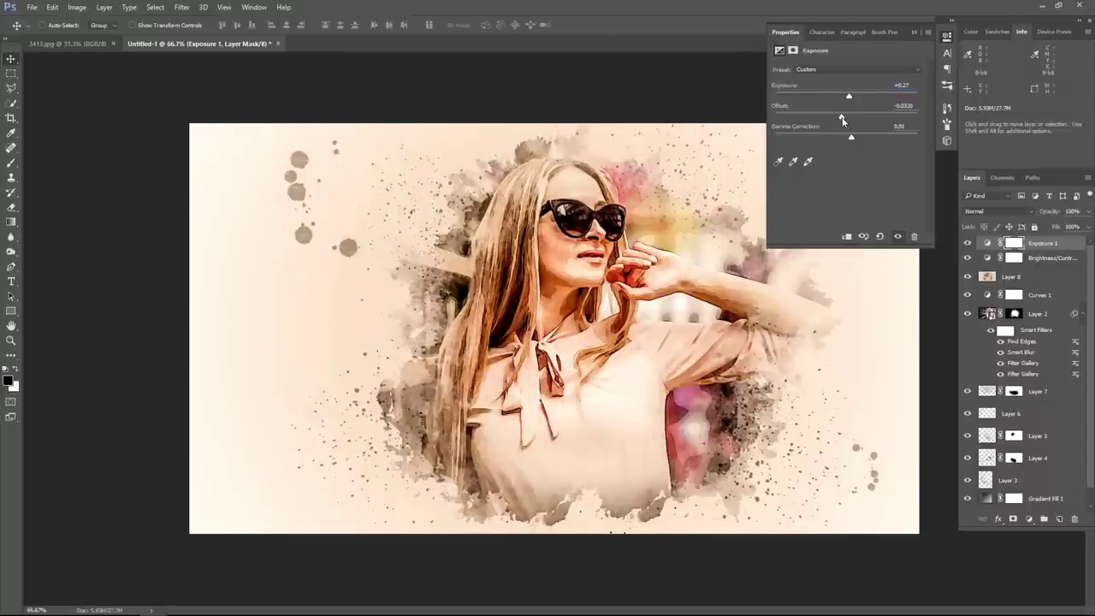
pyautogui.click(913, 33)
# Step: Add a Hue/Saturation layer with Saturation -32 and Lightness +6
pyautogui.click(1030, 519)
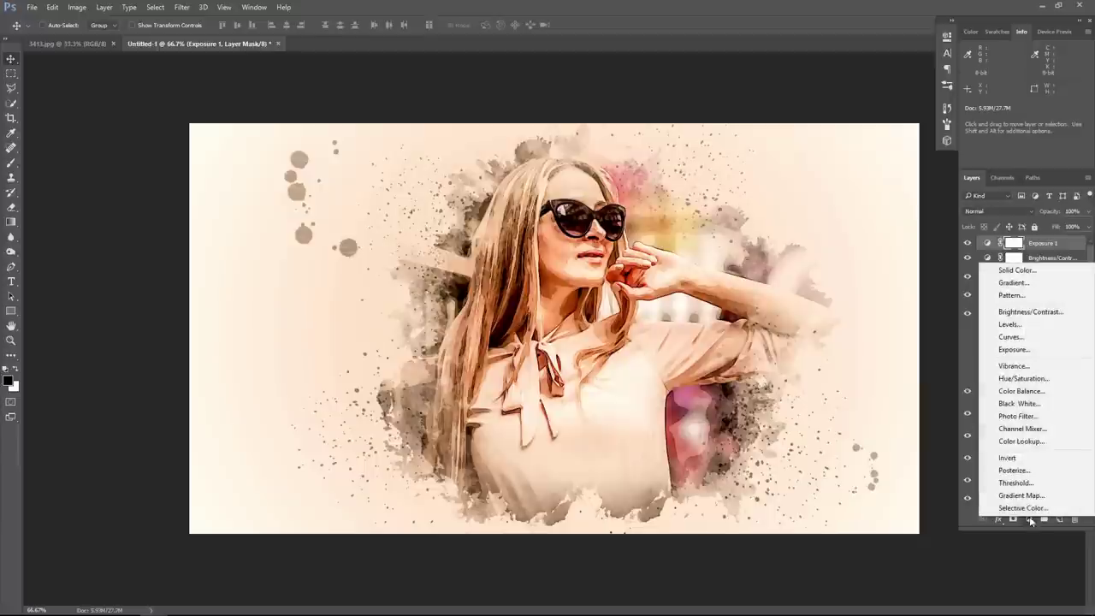
pyautogui.click(1022, 379)
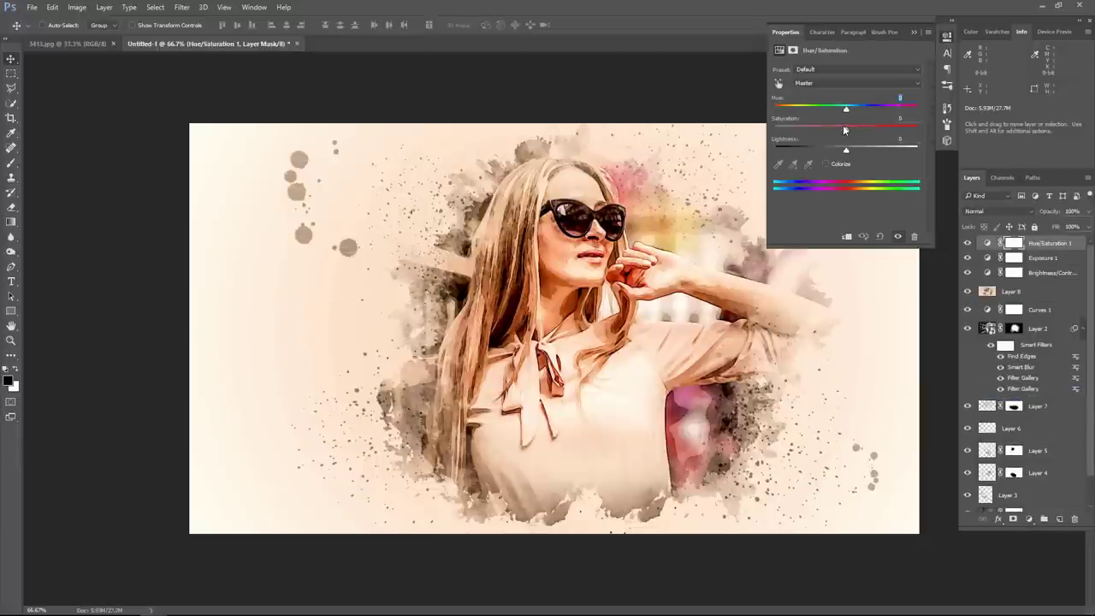
pyautogui.moveTo(844, 127); pyautogui.dragTo(847, 154)
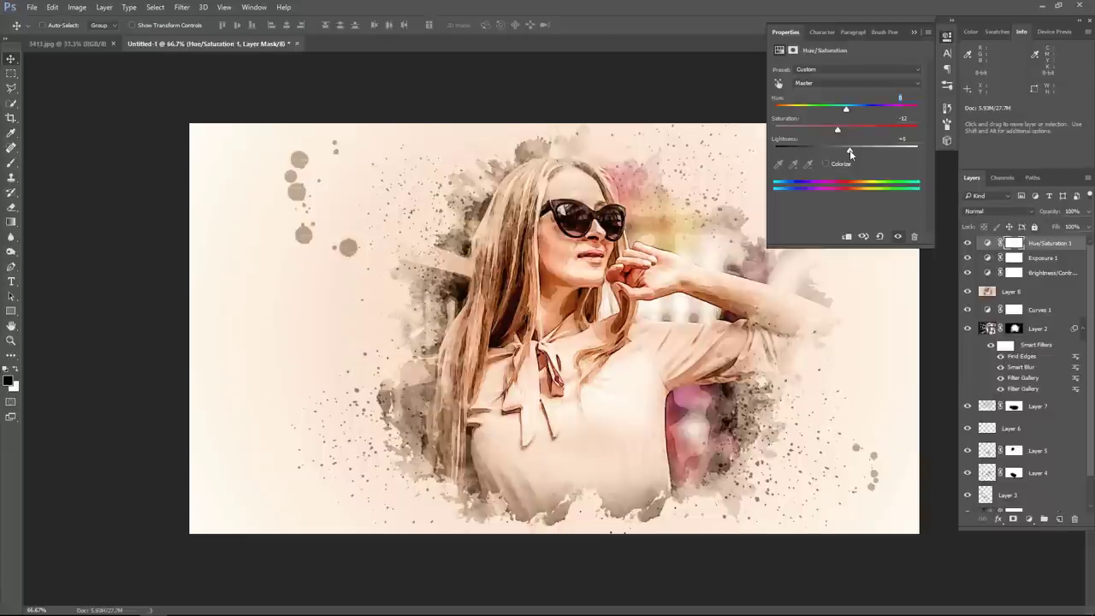
pyautogui.click(914, 31)
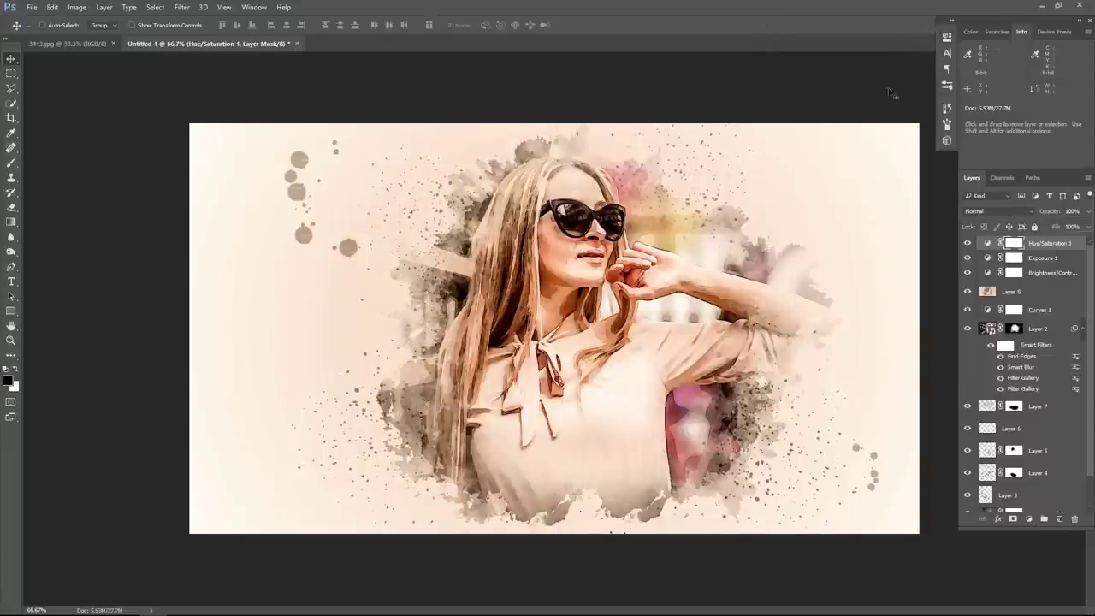